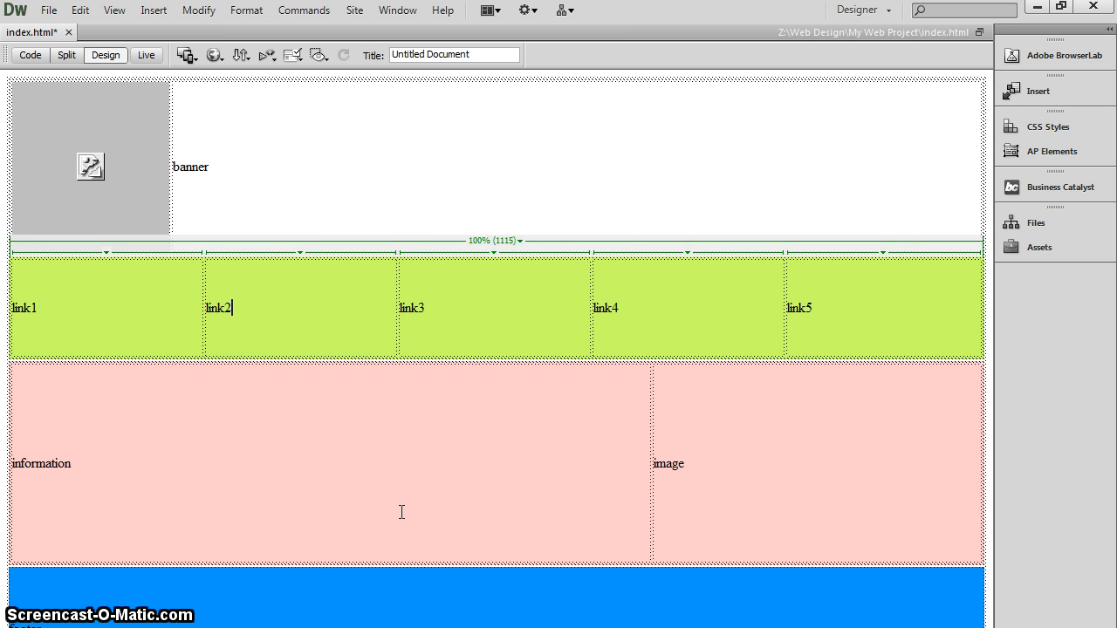
Preview the index.html page in Live view and return to the design layout at the banner cell.
left_click(383, 507)
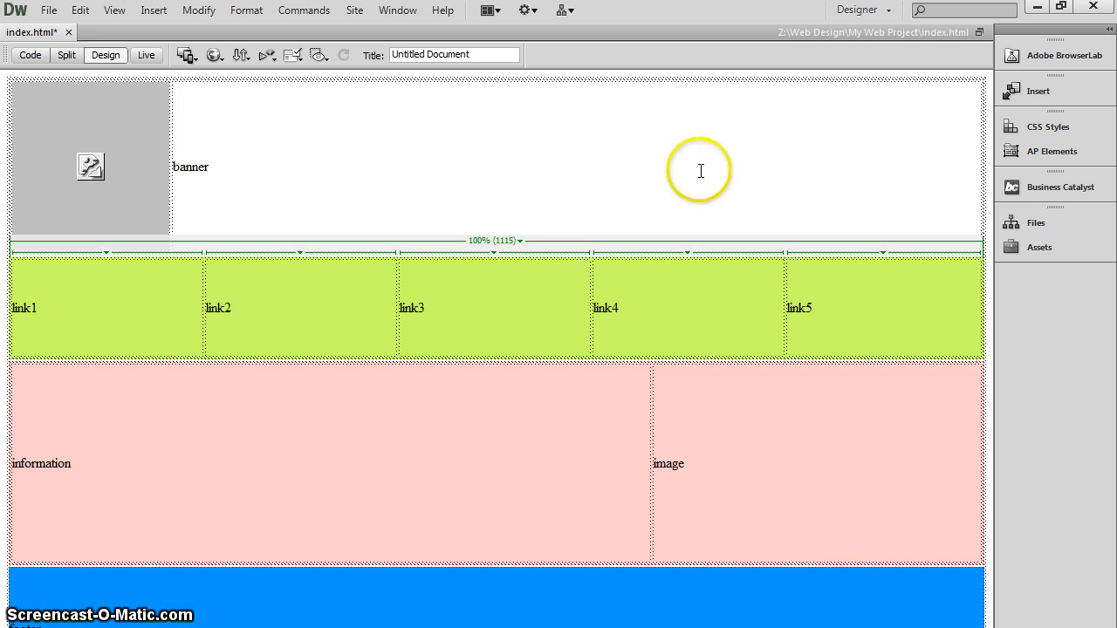
left_click(232, 299)
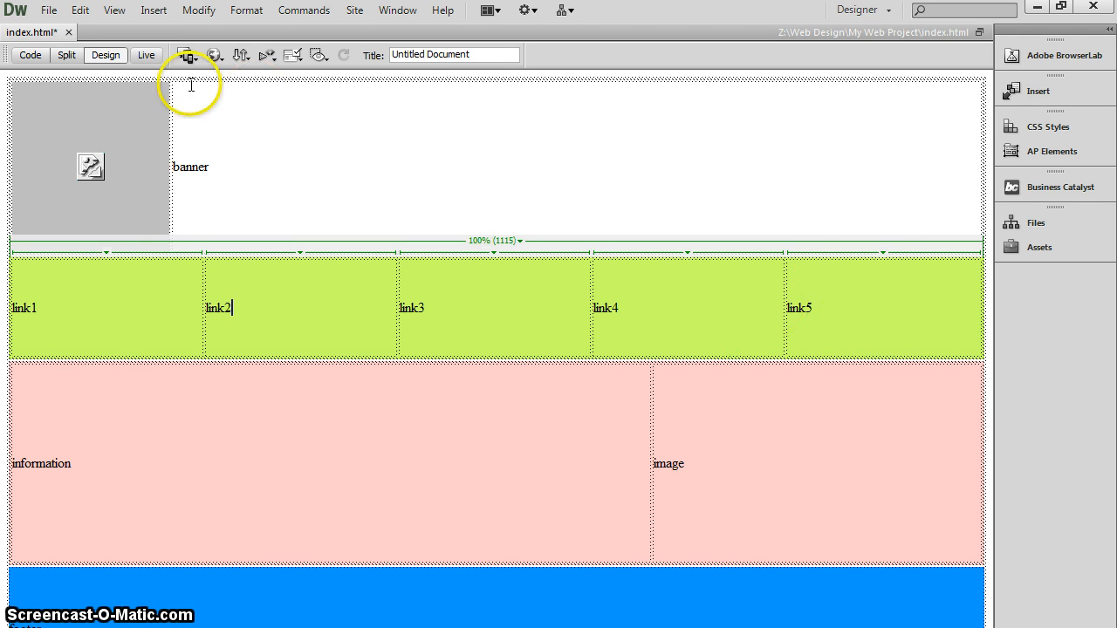
left_click(146, 55)
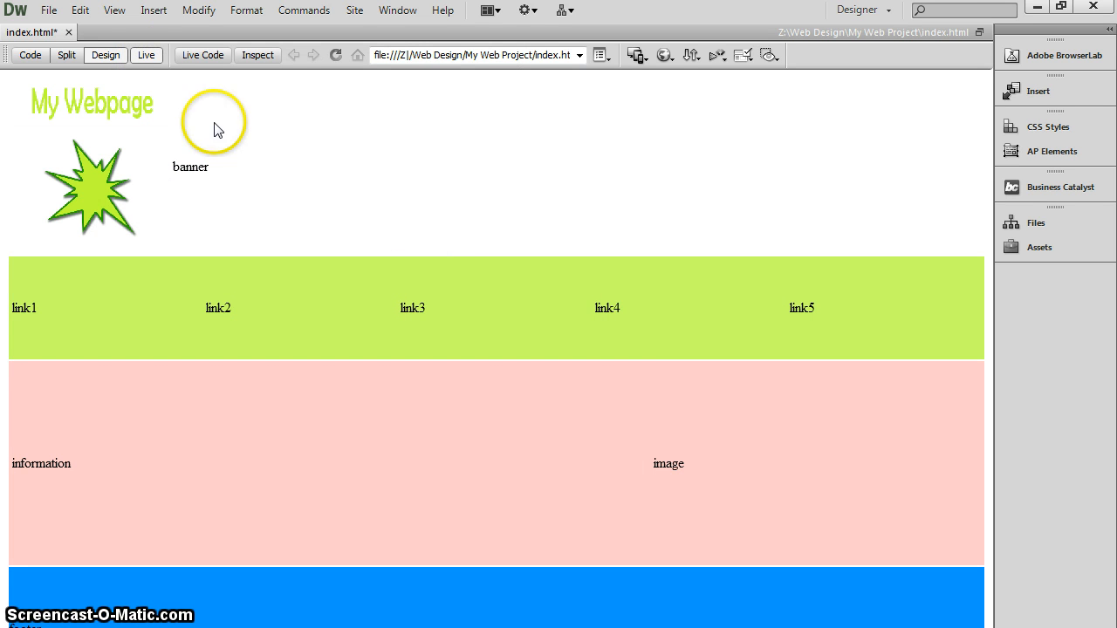
left_click(145, 55)
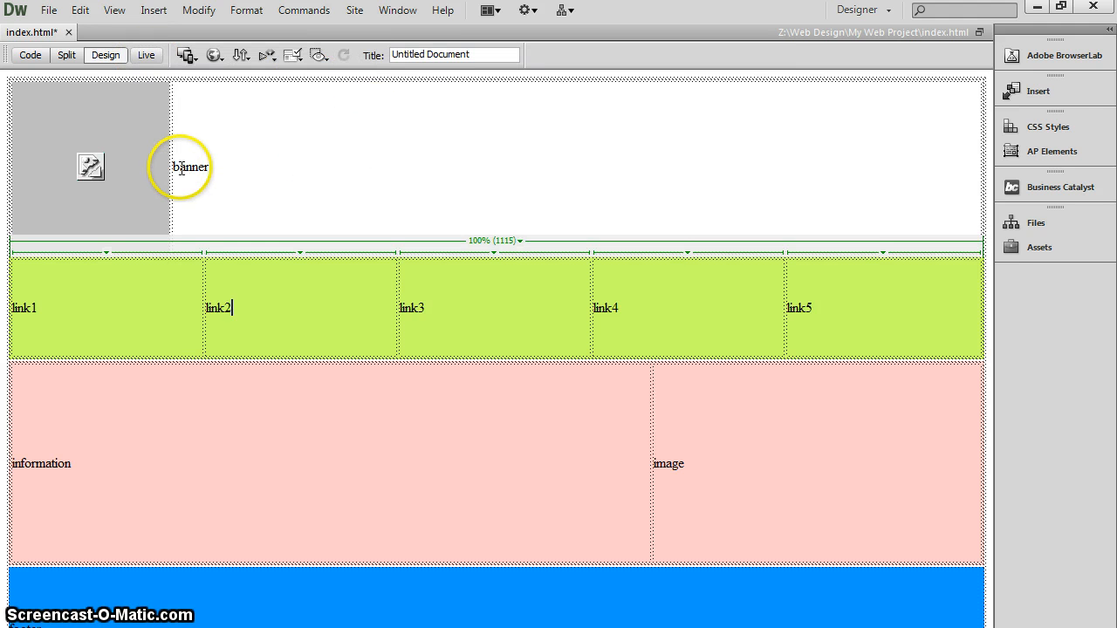
left_click(214, 170)
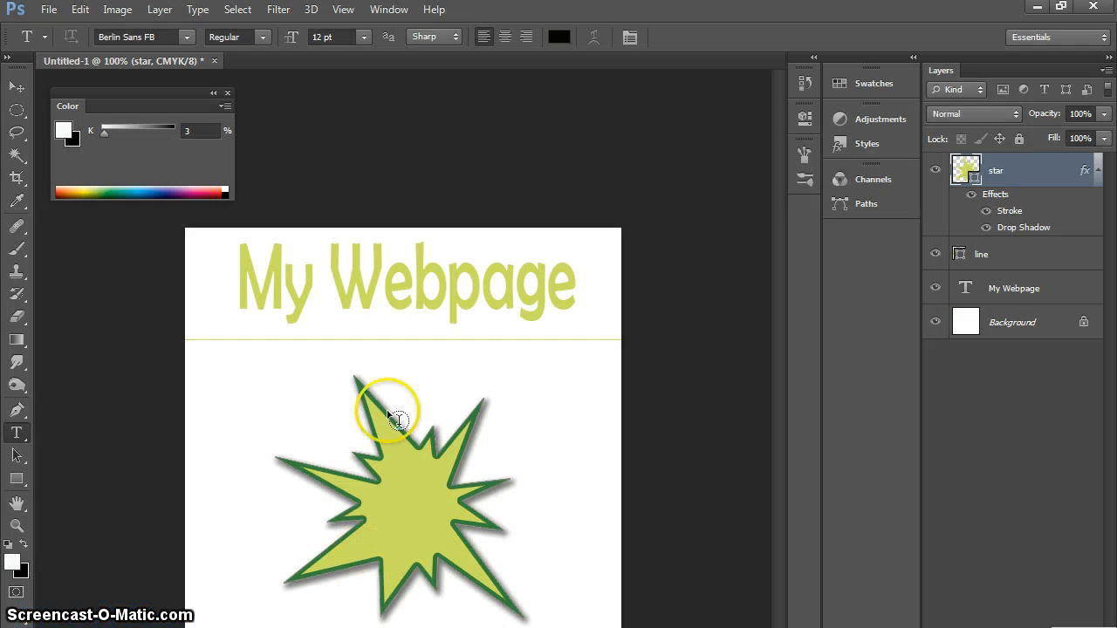
In Photoshop, create a new RGB document 1000 pixels wide and 200 pixels high with a white background.
left_click(47, 9)
left_click(57, 29)
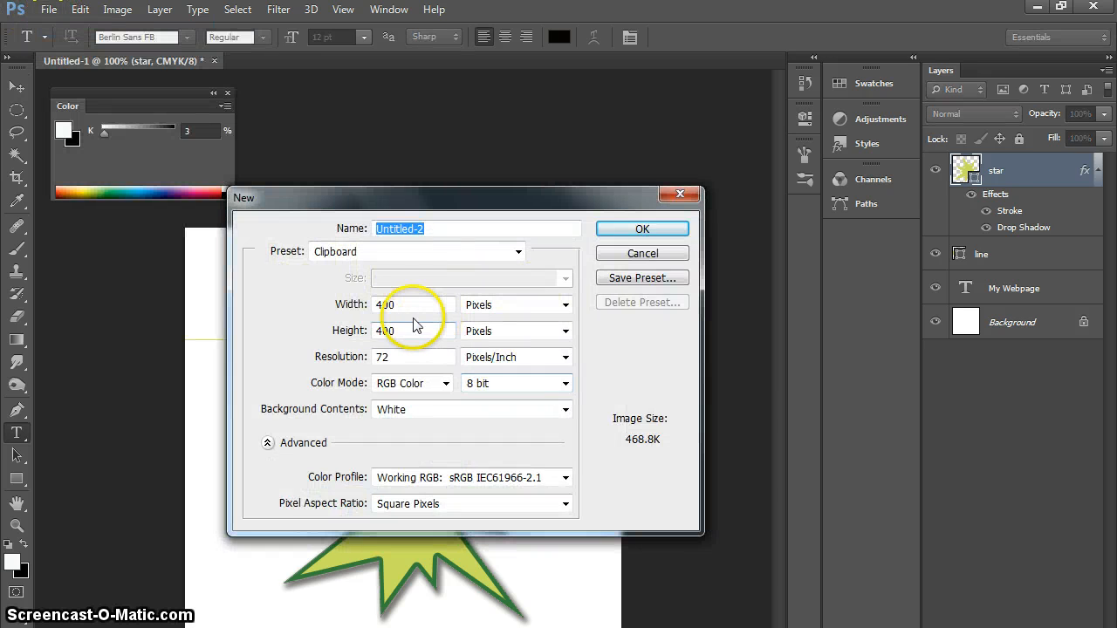
left_click_drag(409, 300, 350, 309)
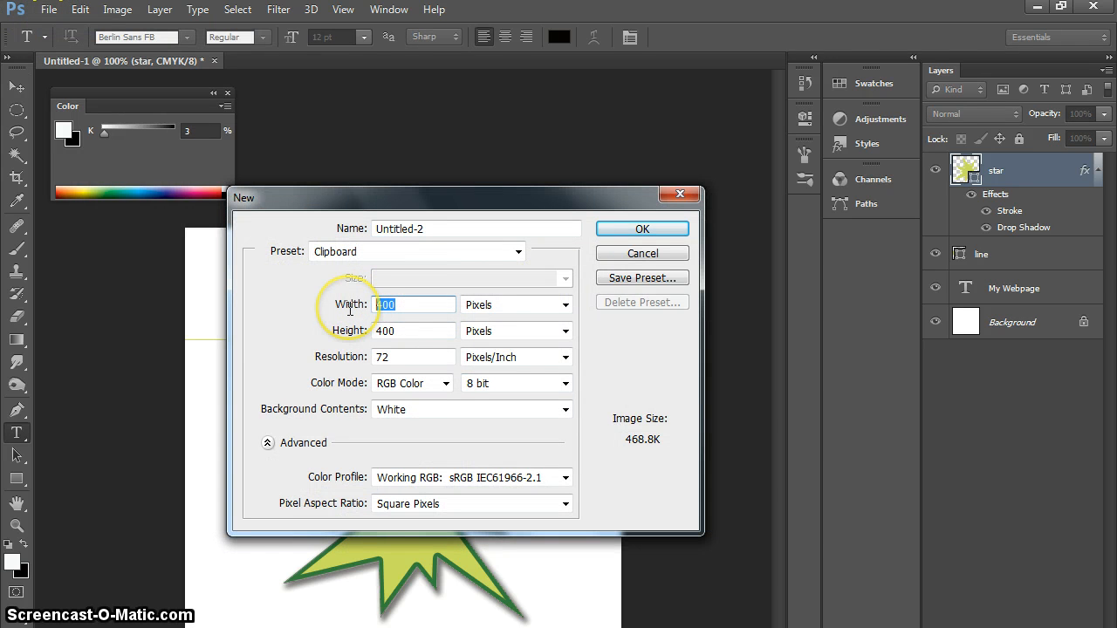
type("1000")
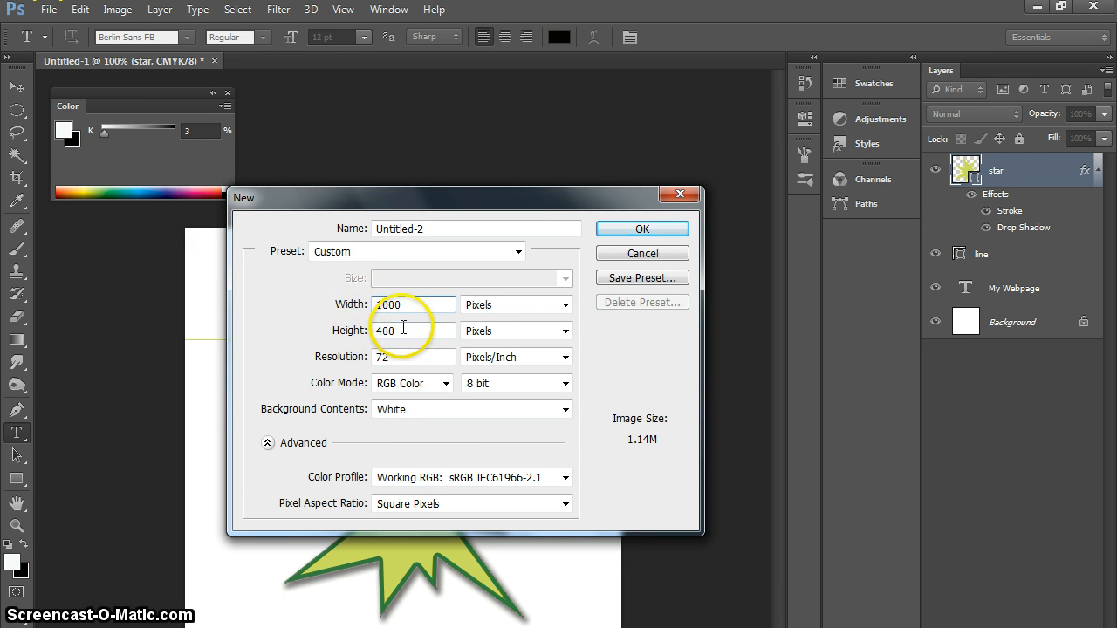
left_click_drag(400, 330, 378, 332)
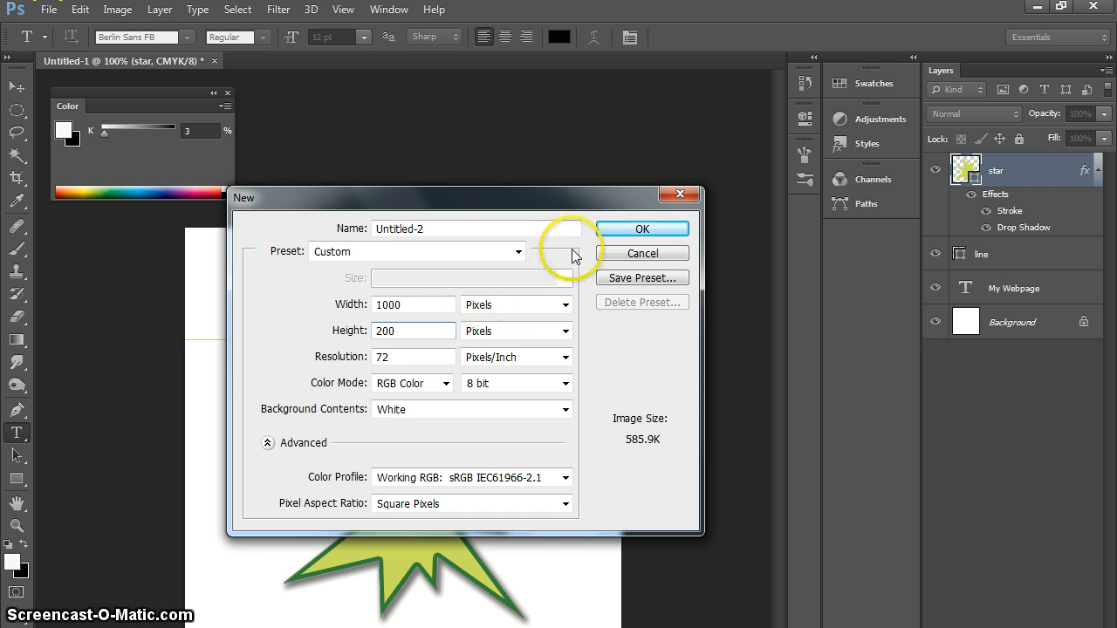
left_click(616, 228)
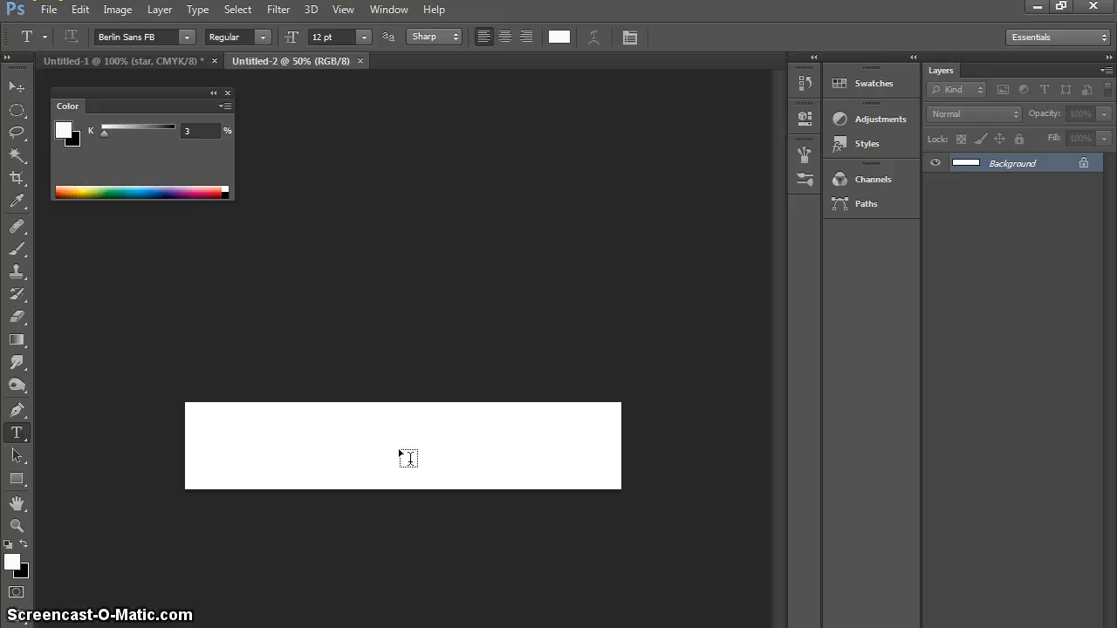
Switch to Chrome and copy the enlarged minion picture from the Google image results.
left_click(340, 569)
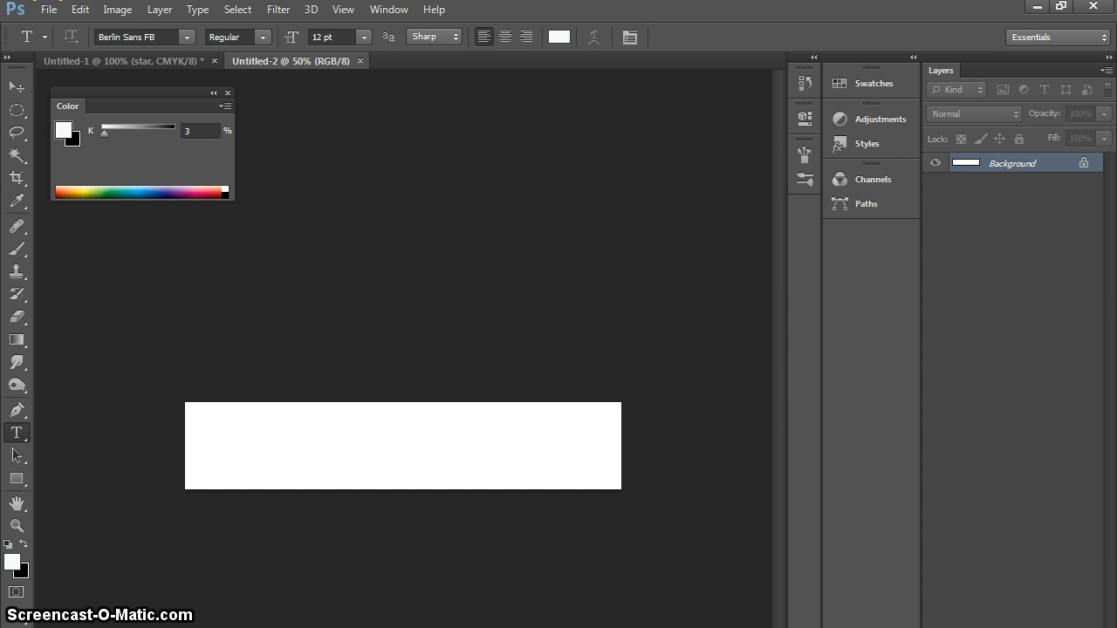
left_click(48, 1)
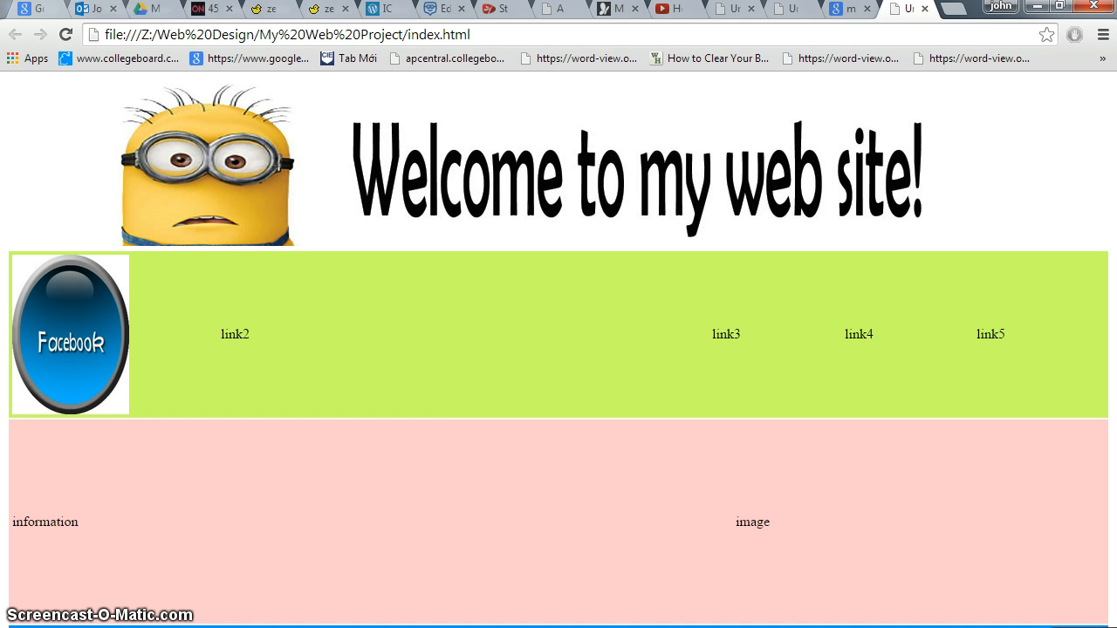
left_click(847, 13)
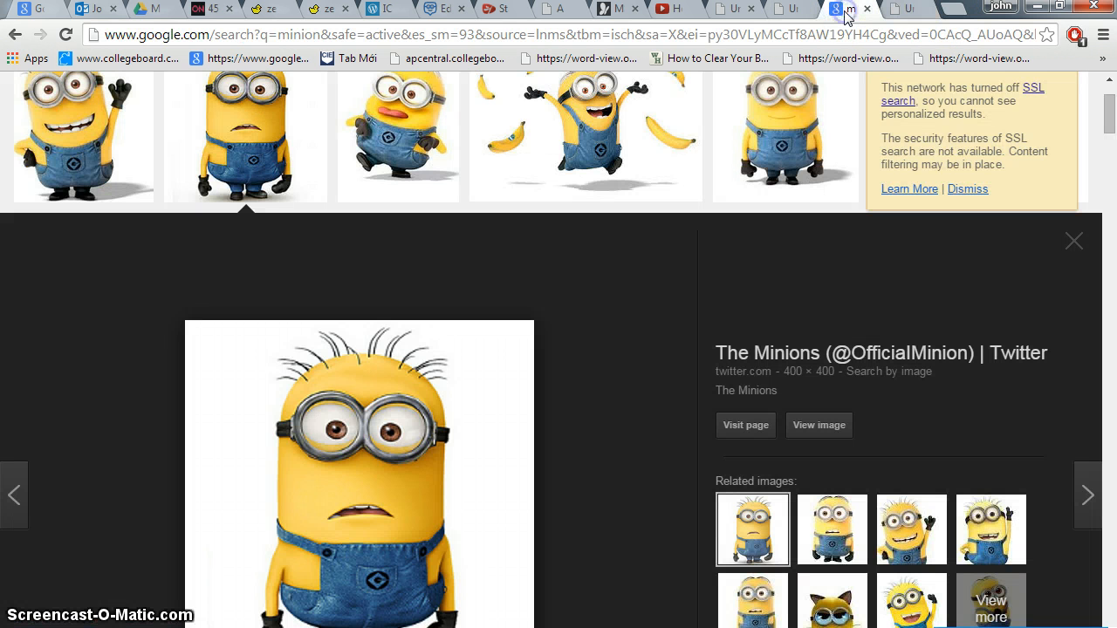
scroll(484, 488, "down", 1)
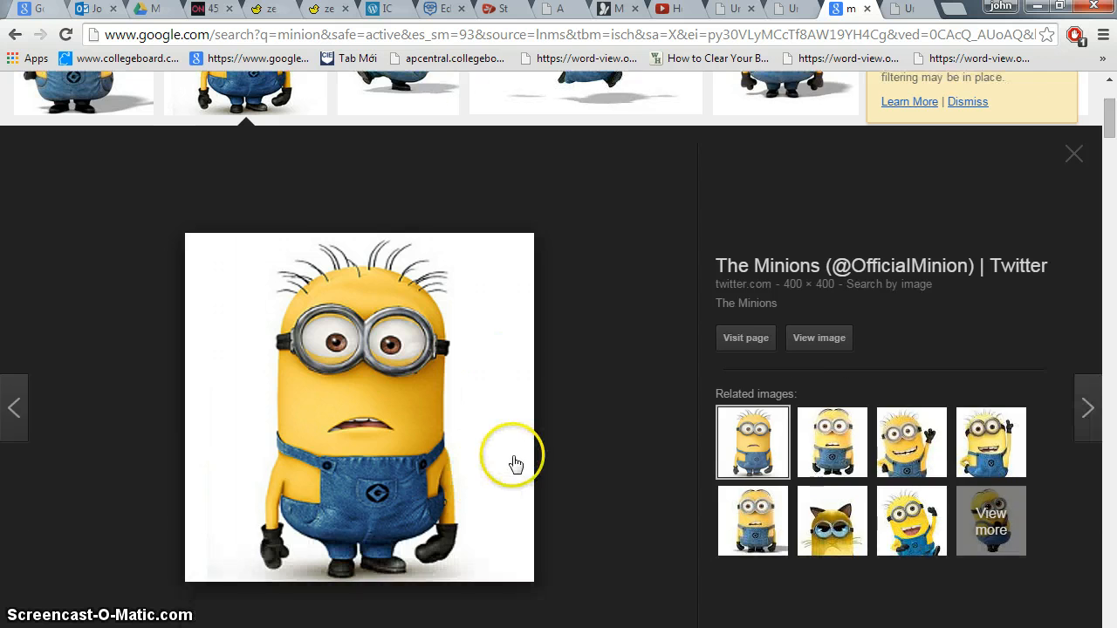
left_click(906, 11)
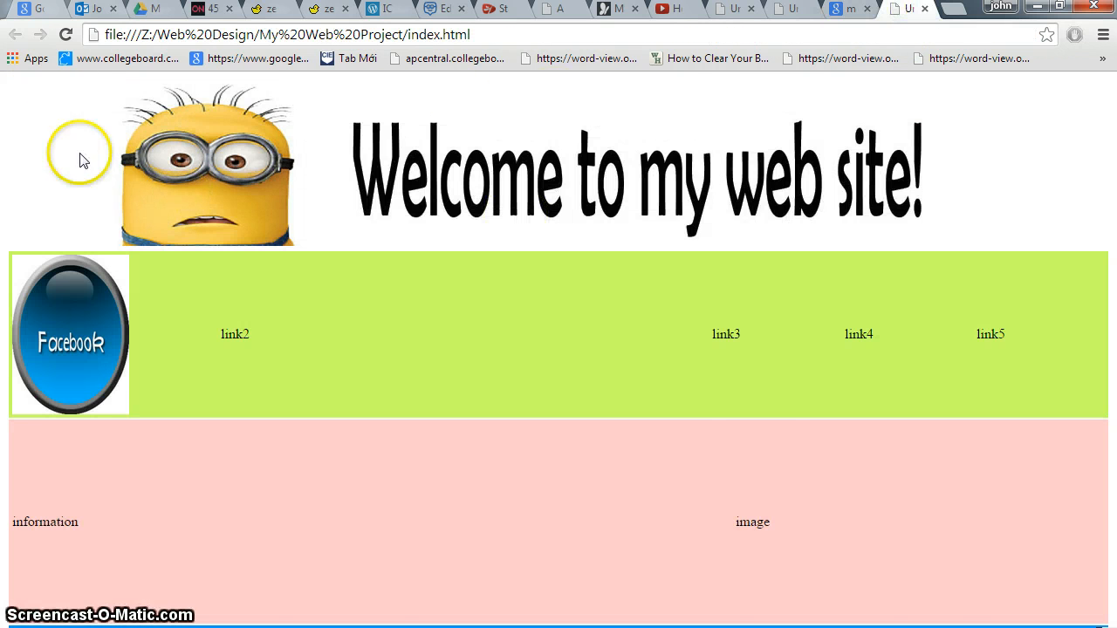
left_click(843, 11)
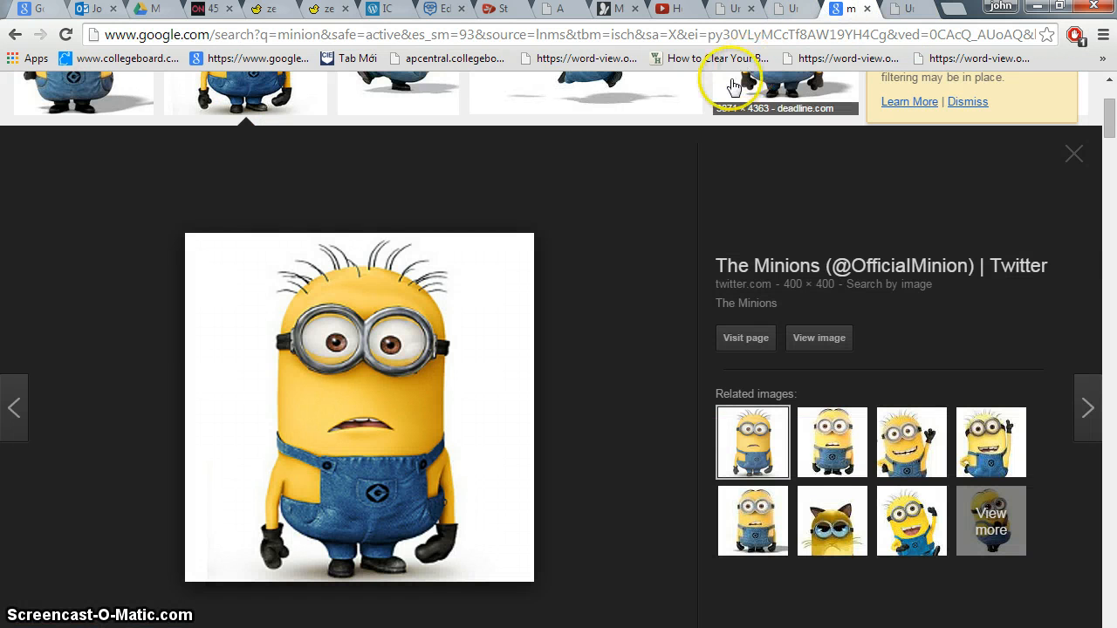
right_click(354, 363)
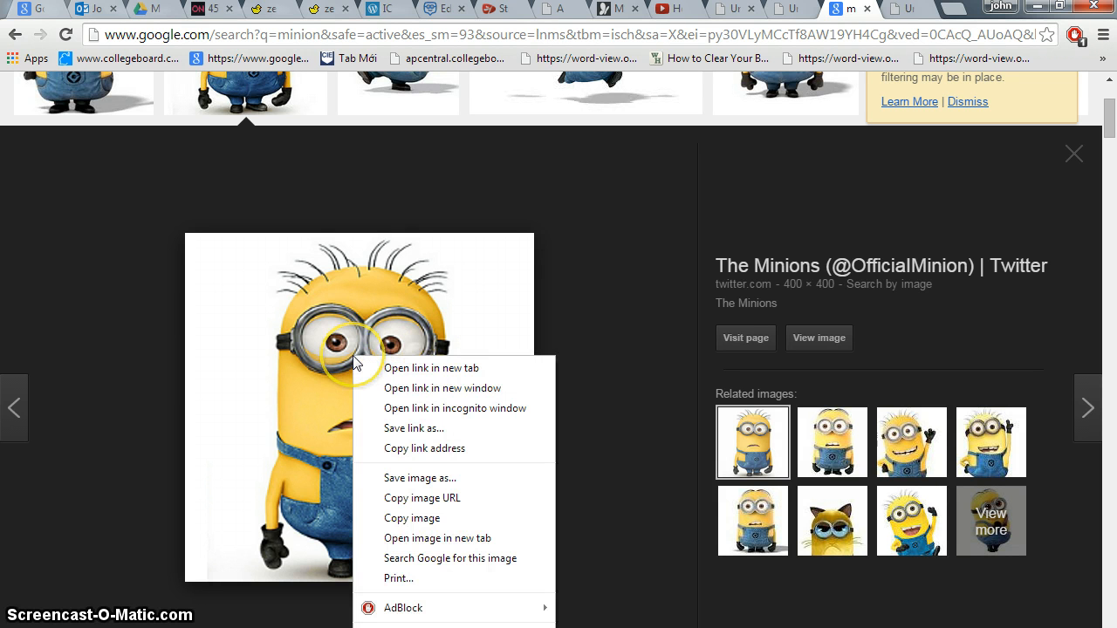
left_click(412, 519)
Switch back to Photoshop, paste the minion image into the blank banner, and move it to the banner's left end.
left_click(306, 627)
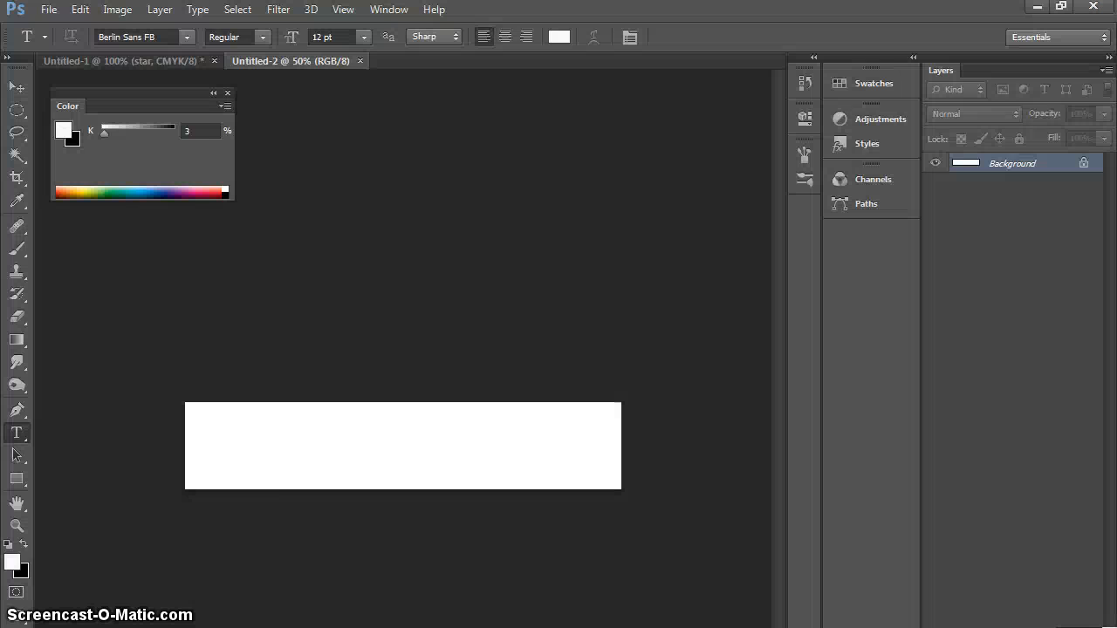
key("ctrl+v")
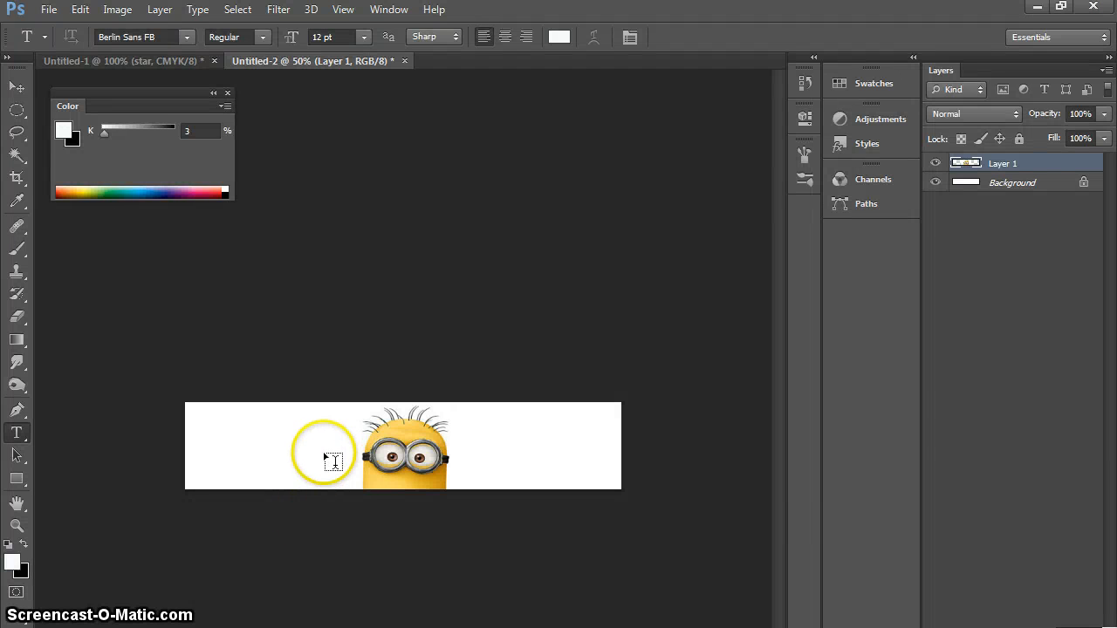
left_click(17, 86)
left_click_drag(428, 461, 258, 467)
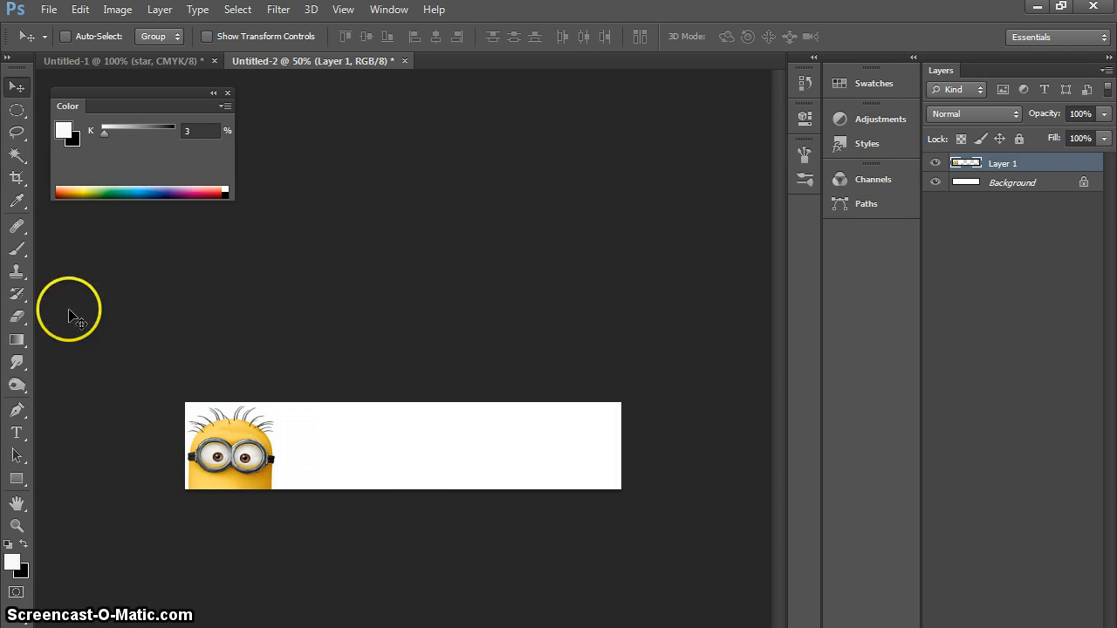
Add the text "Welcome to my web site!" beside the minion and shift it slightly within the banner.
left_click(21, 434)
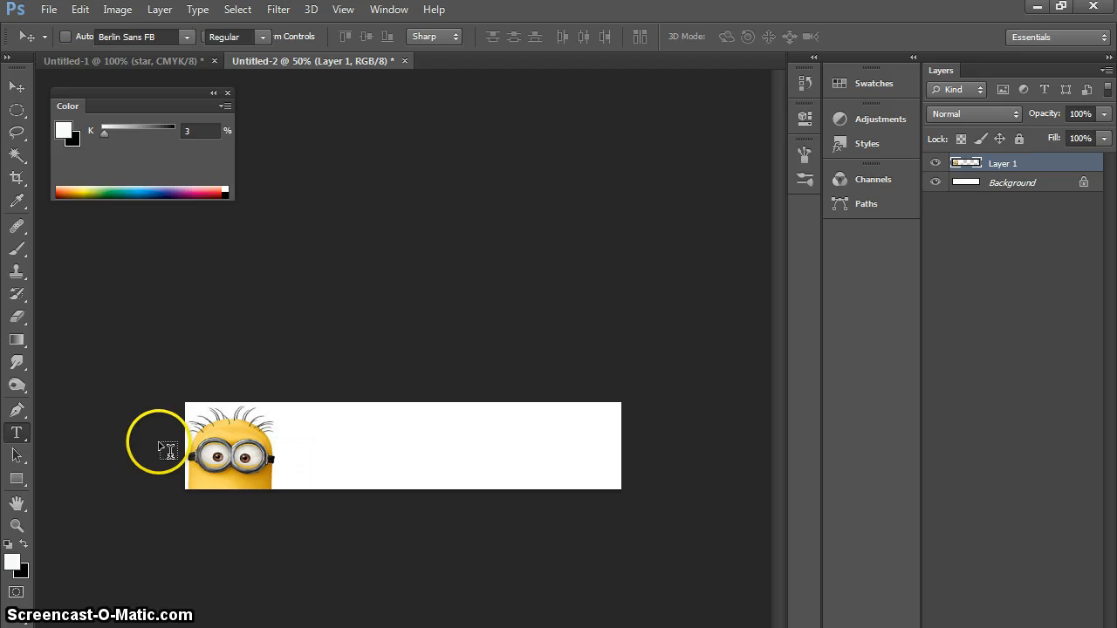
left_click(316, 437)
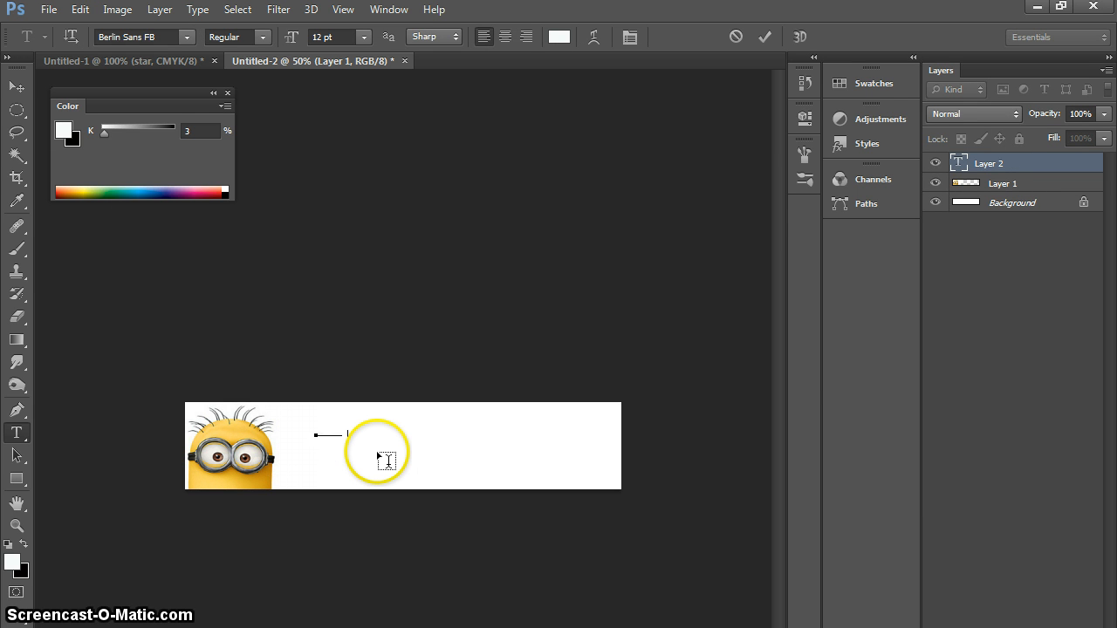
type("e")
left_click(18, 88)
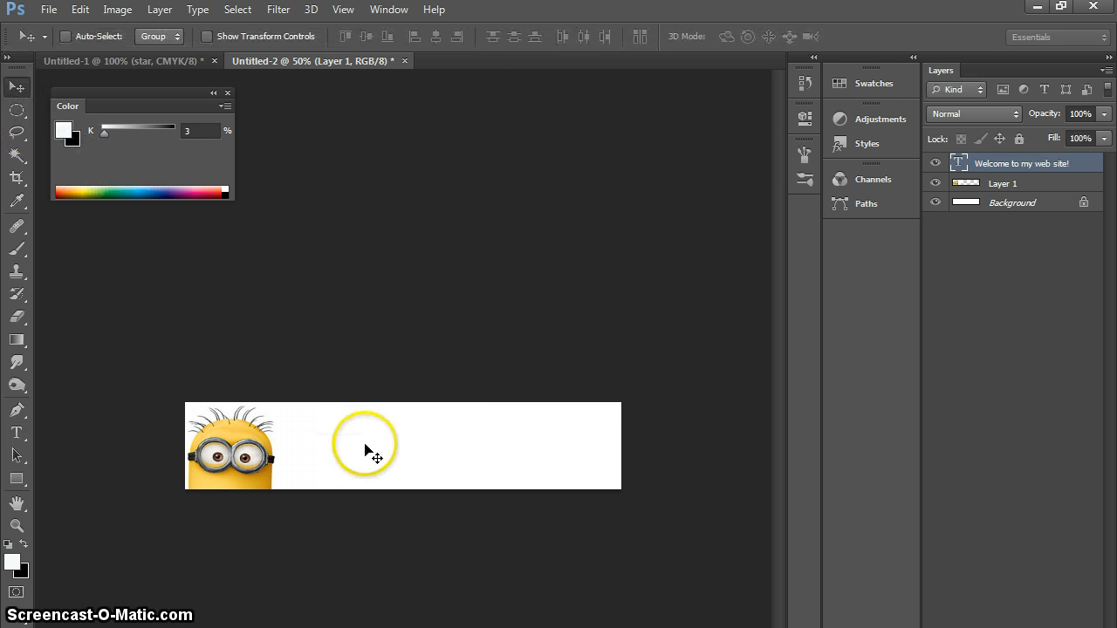
left_click_drag(392, 434, 376, 443)
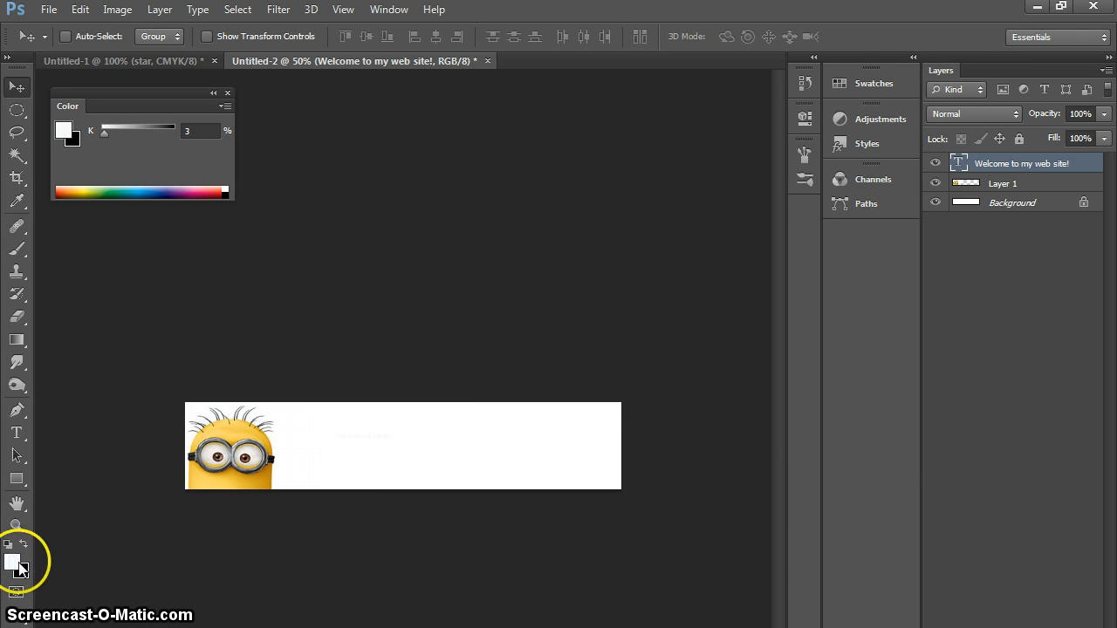
mouse_move(374, 445)
left_mouse_down()
mouse_move(394, 421)
mouse_move(395, 443)
left_mouse_up()
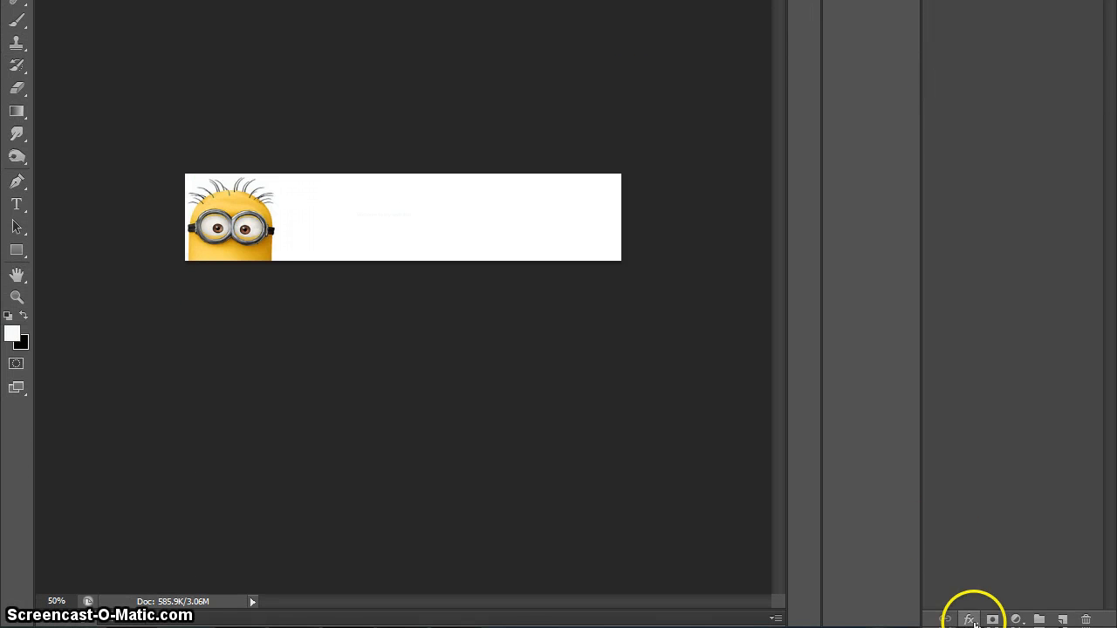
Apply a Color Overlay effect to the welcome text in a teal blue with hue 184°.
left_click(971, 620)
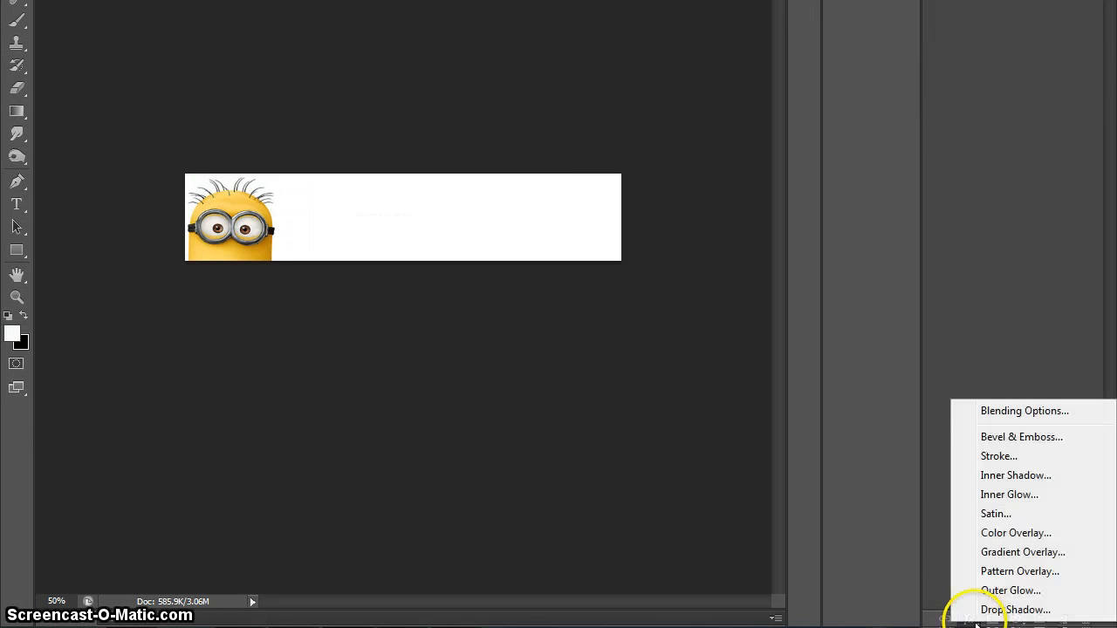
left_click(1015, 533)
left_click(919, 40)
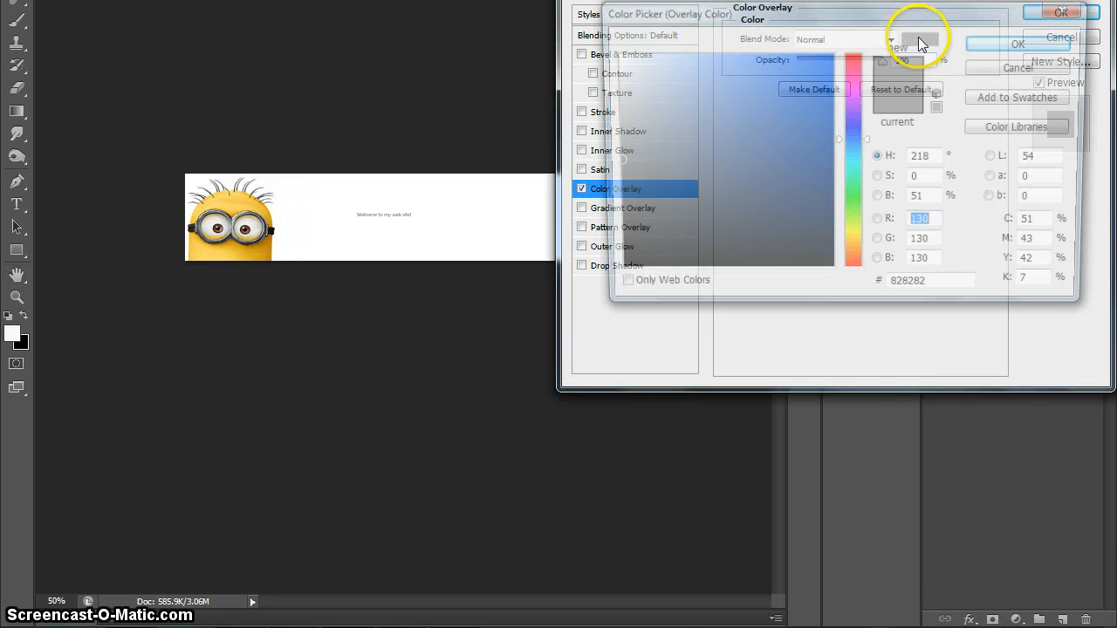
left_click(859, 163)
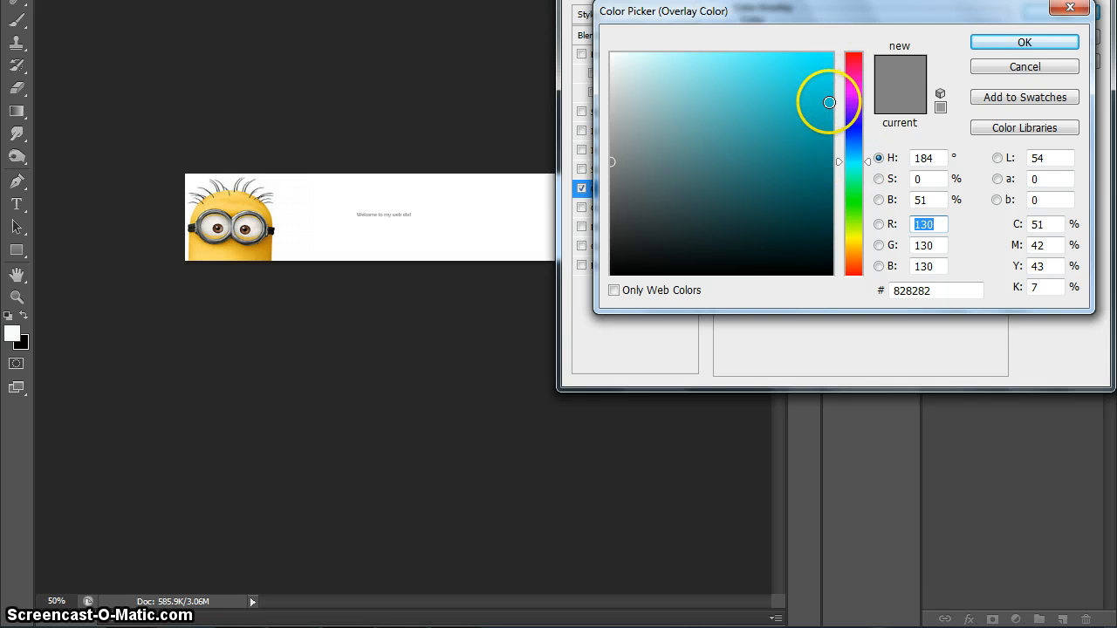
left_click(829, 102)
left_click(990, 42)
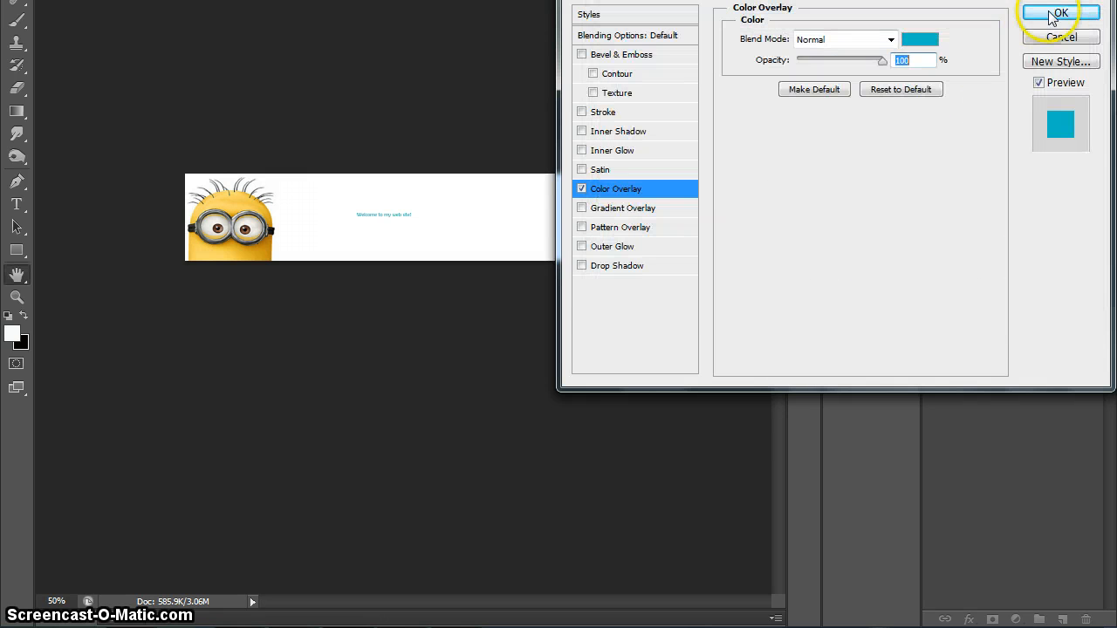
left_click(1054, 15)
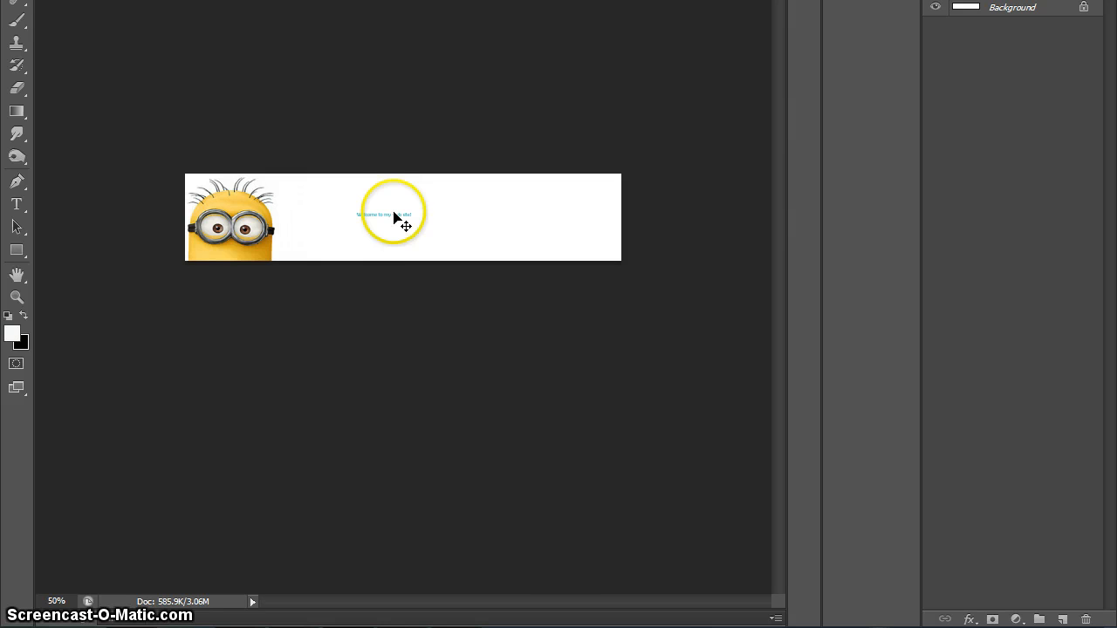
Enlarge the welcome text with Free Transform so it fills most of the white area beside the minion.
key("ctrl+t")
left_click_drag(417, 222, 526, 225)
key("Return")
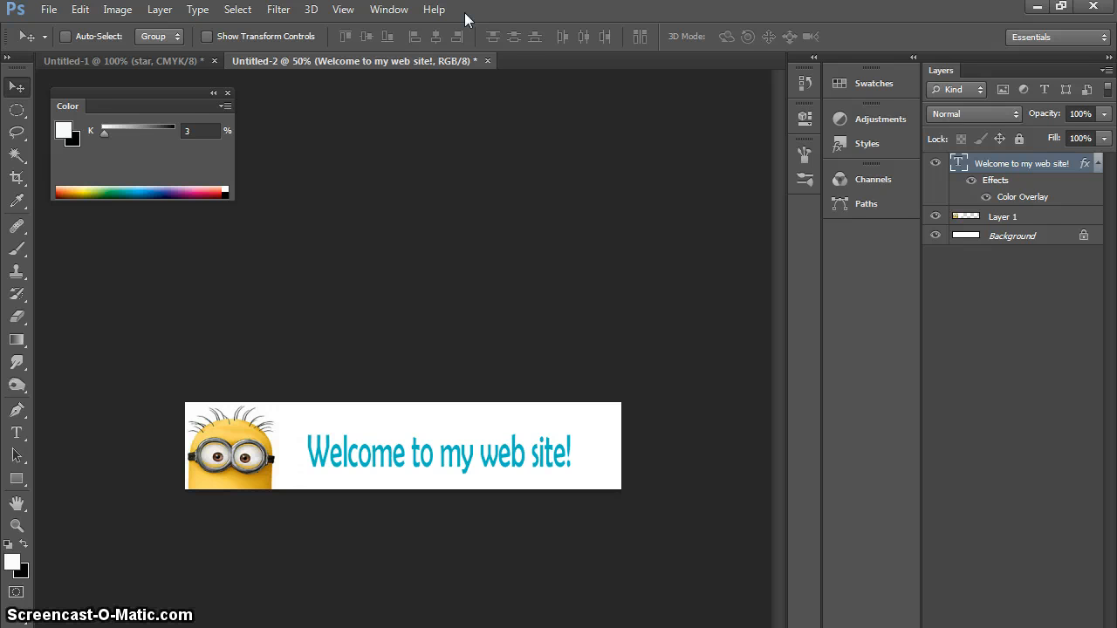
Save the banner as a Photoshop file named banner in the photoshop folder of My Web Project, with maximized compatibility.
left_click(46, 10)
left_click(87, 202)
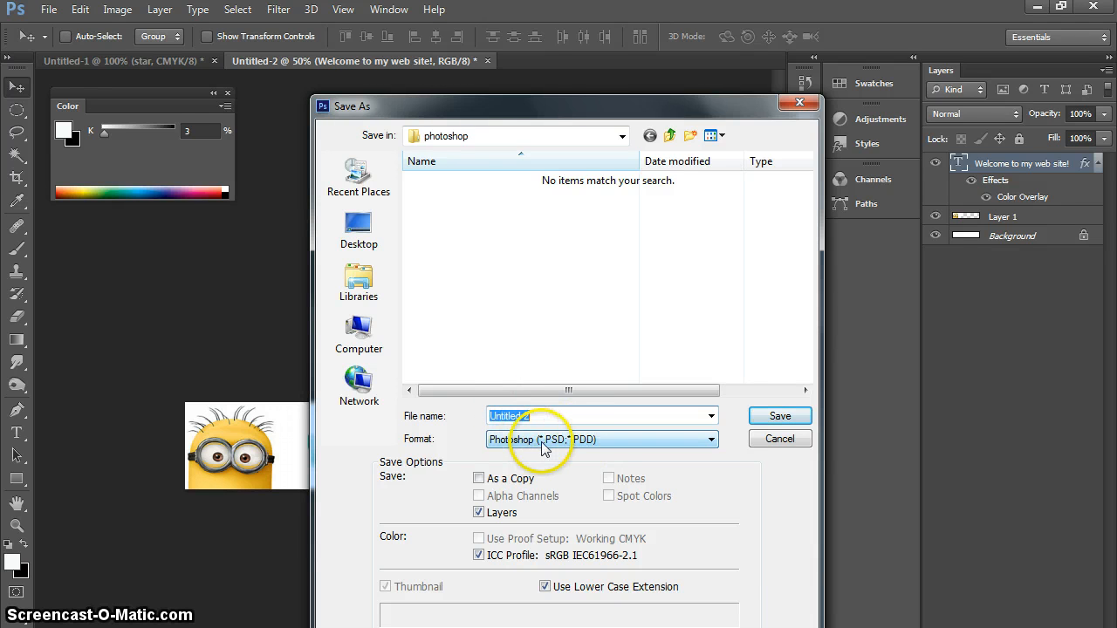
left_click(669, 135)
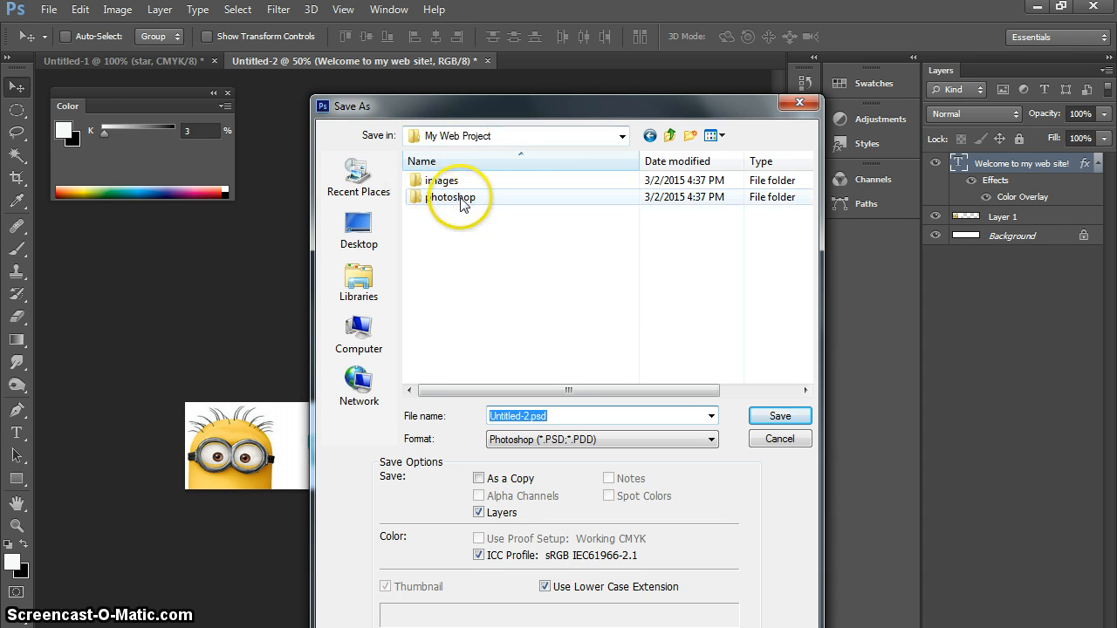
double_click(416, 199)
double_click(558, 416)
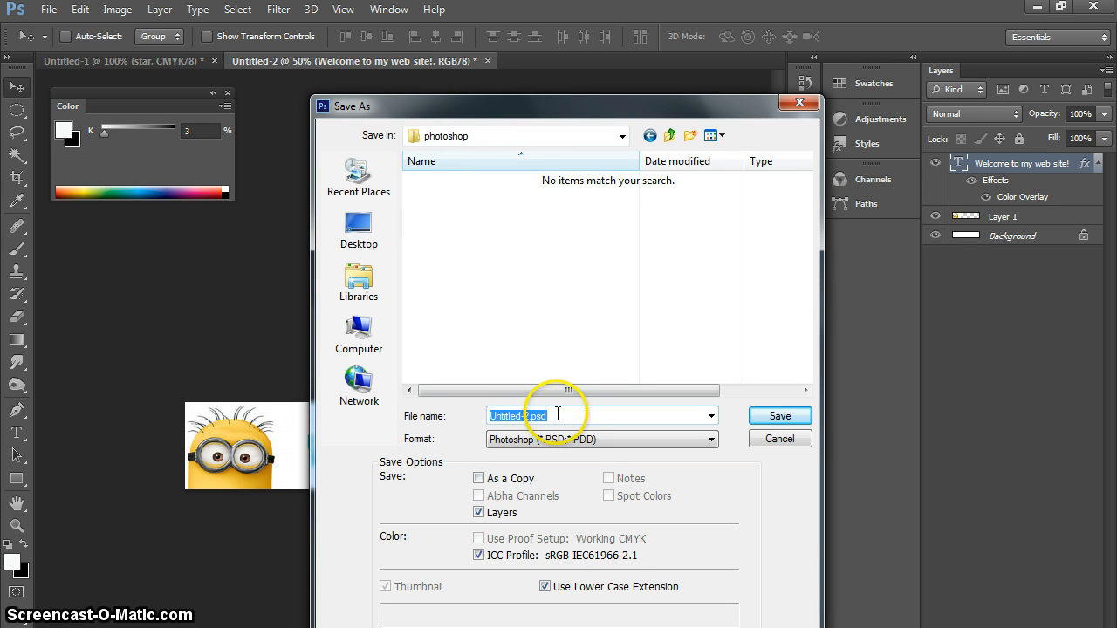
type("banner")
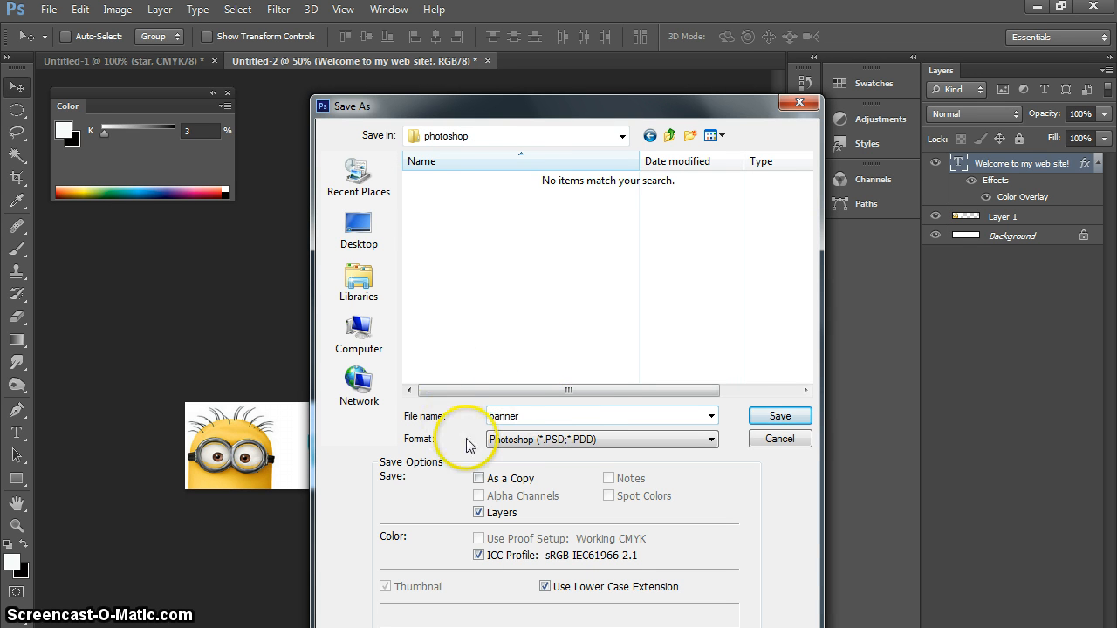
left_click(768, 416)
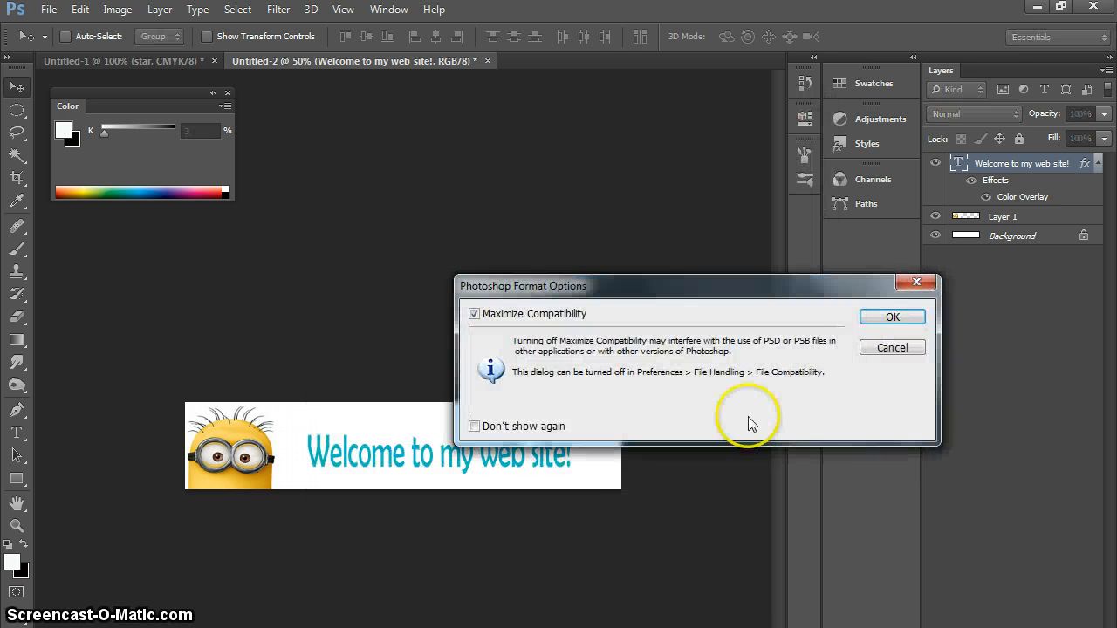
left_click(823, 318)
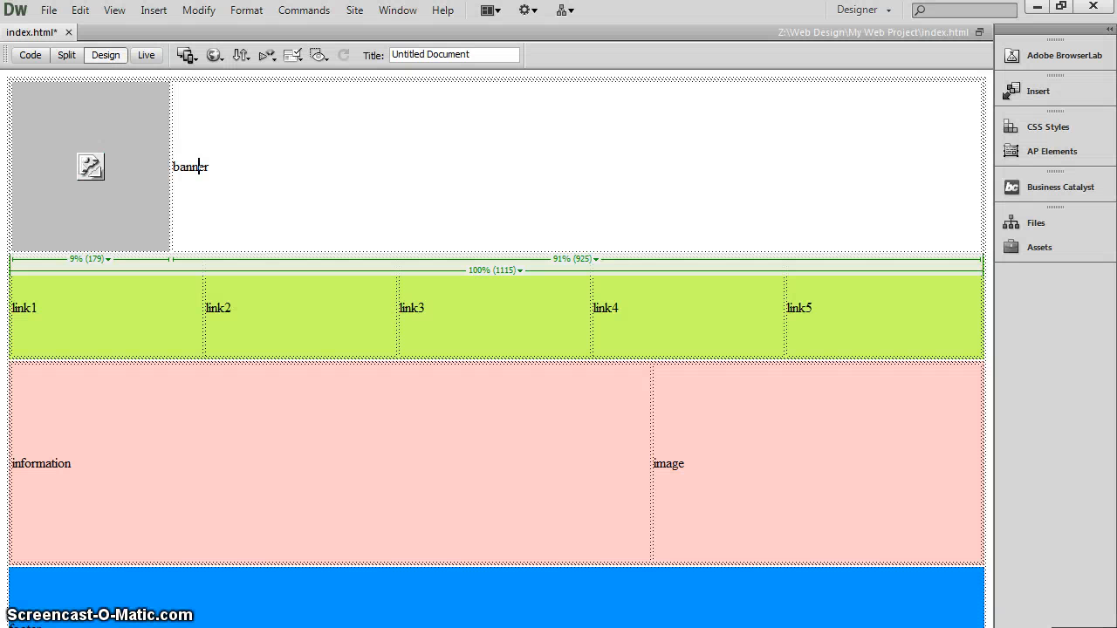
Switch to Dreamweaver and replace the "banner" placeholder text with the banner Photoshop file from the photoshop folder.
left_click_drag(212, 167, 174, 166)
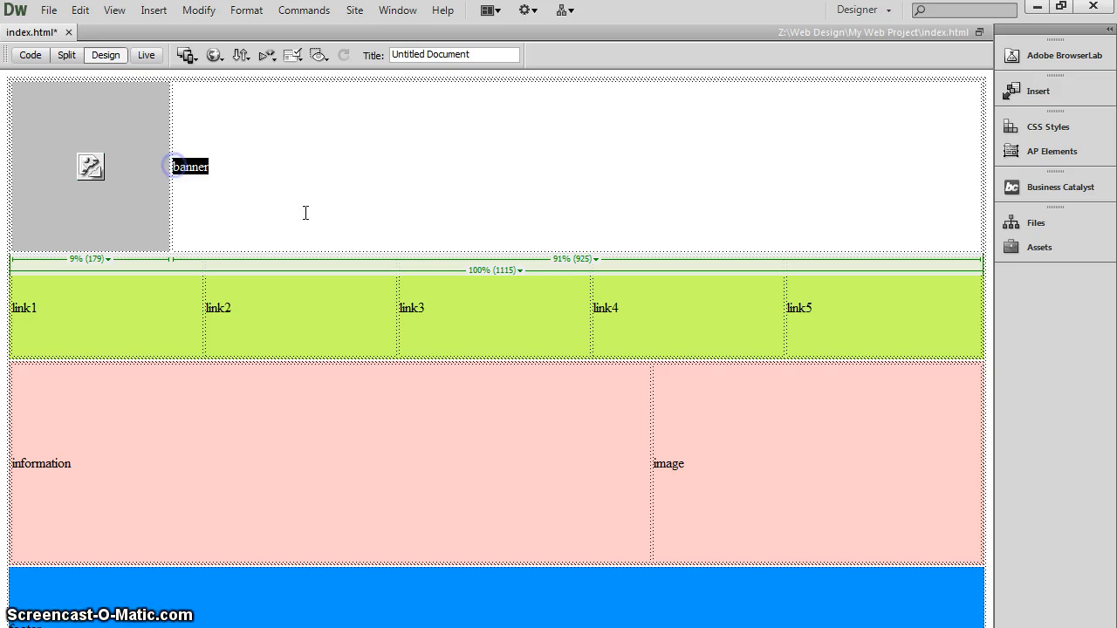
key("Delete")
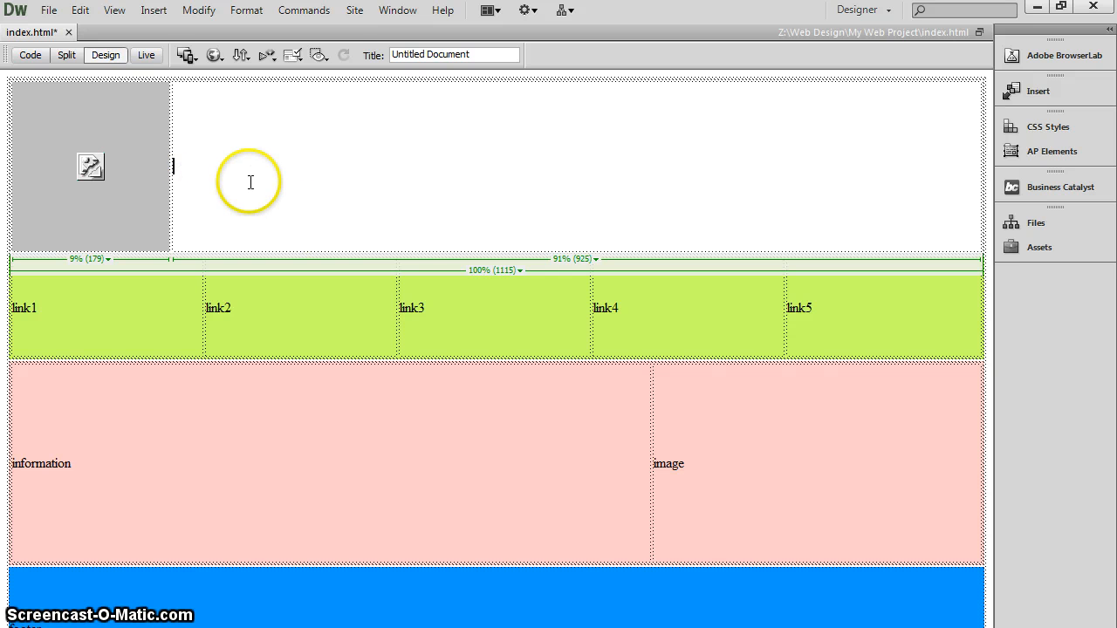
left_click(153, 11)
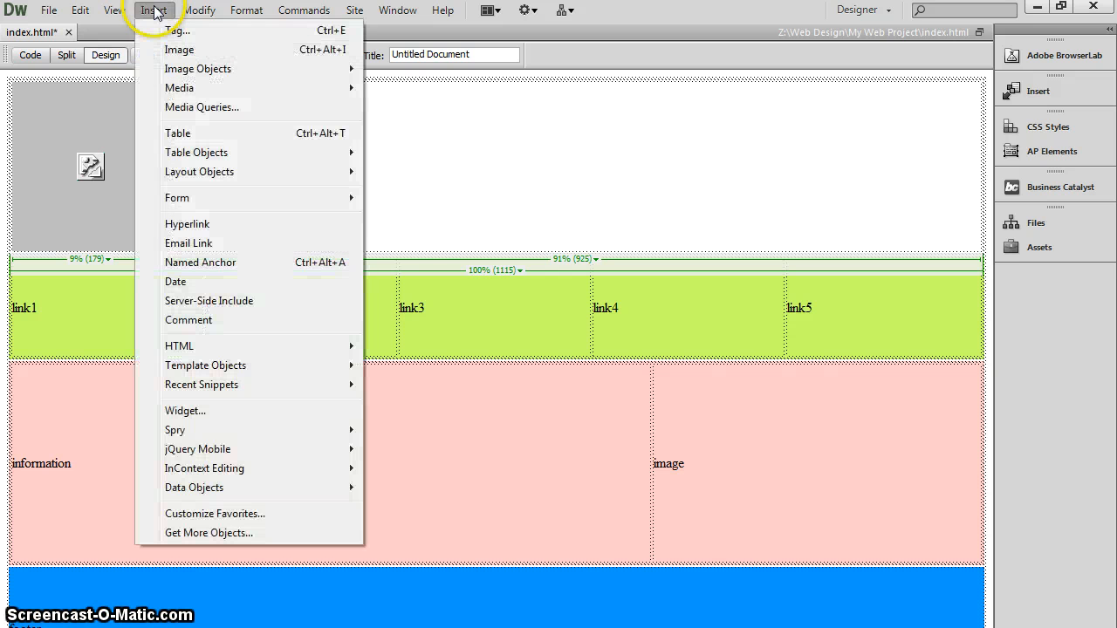
left_click(166, 48)
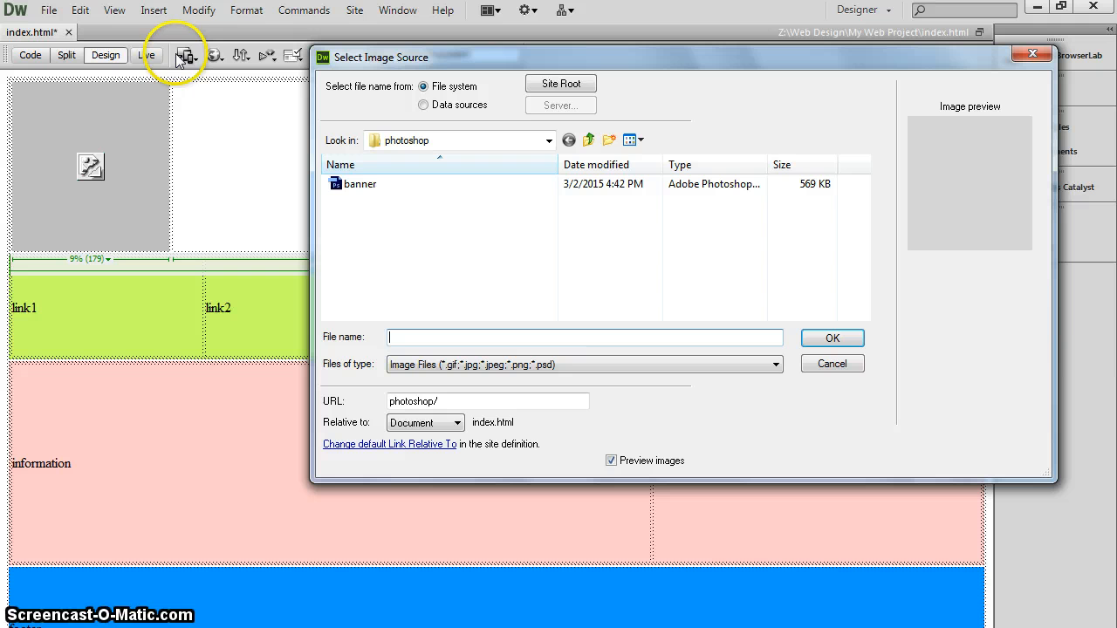
left_click(588, 140)
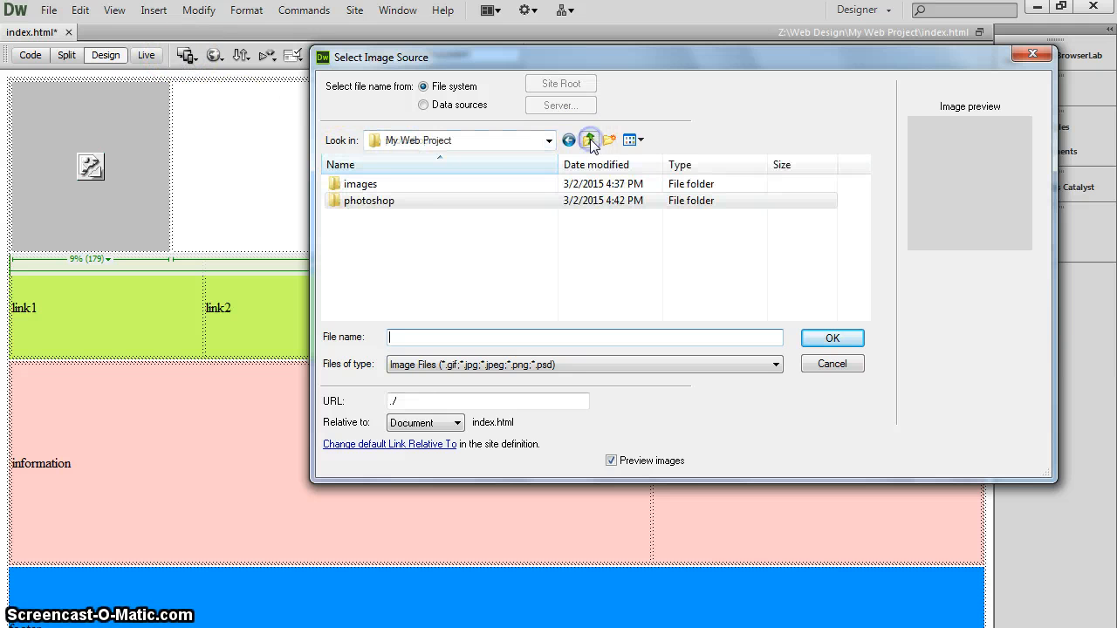
double_click(349, 201)
left_click(372, 197)
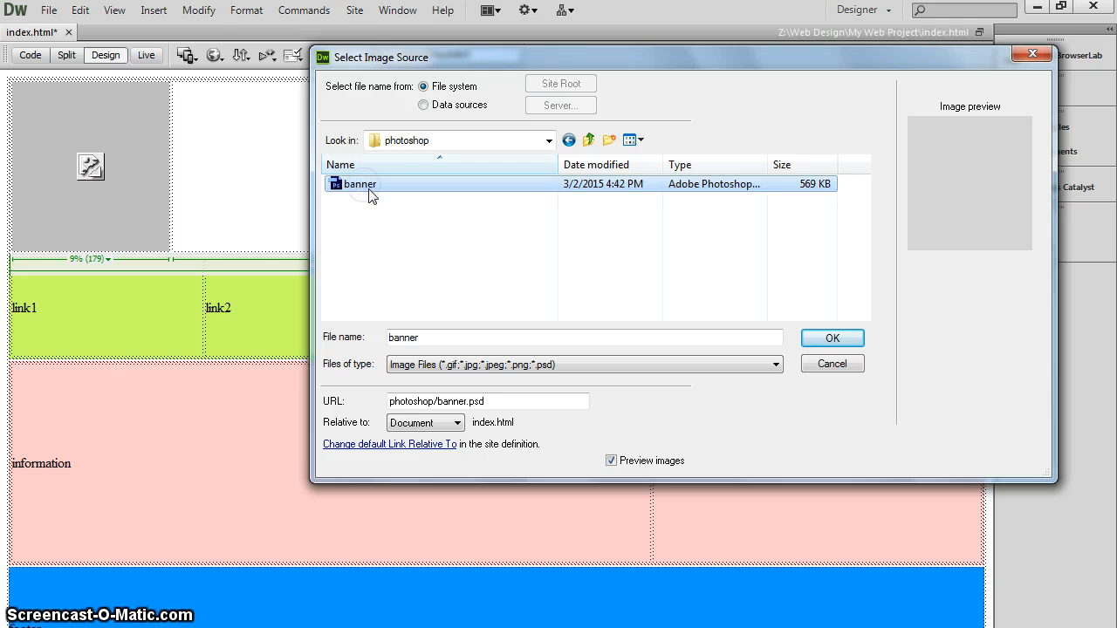
left_click(832, 338)
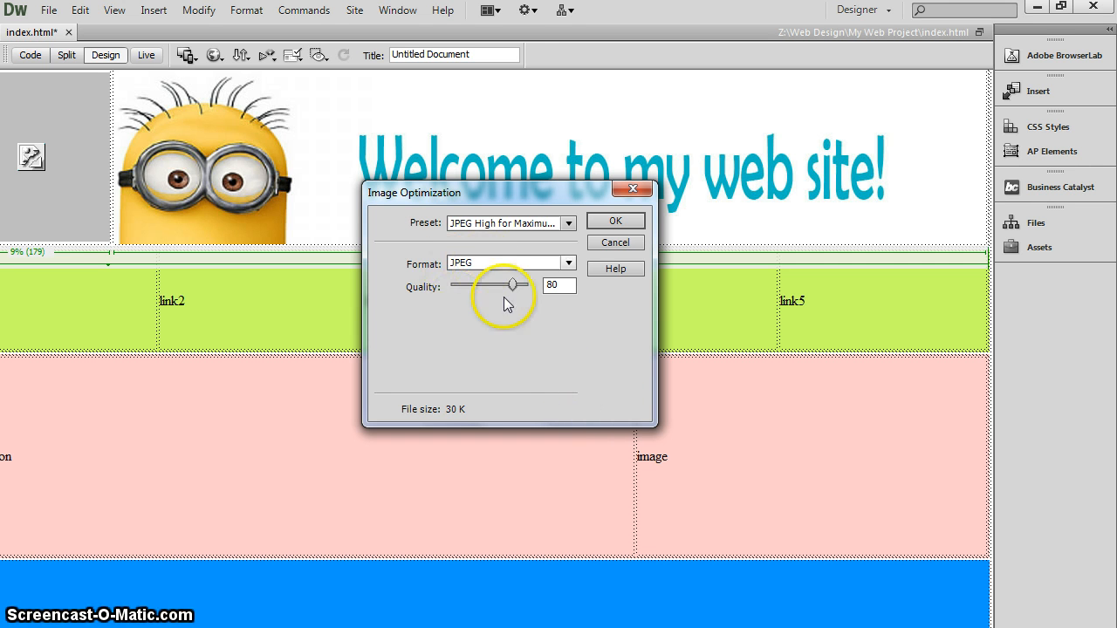
Optimize the inserted image as a JPEG at quality 80 and save it as banner in the images folder, without alternate text.
left_click(615, 224)
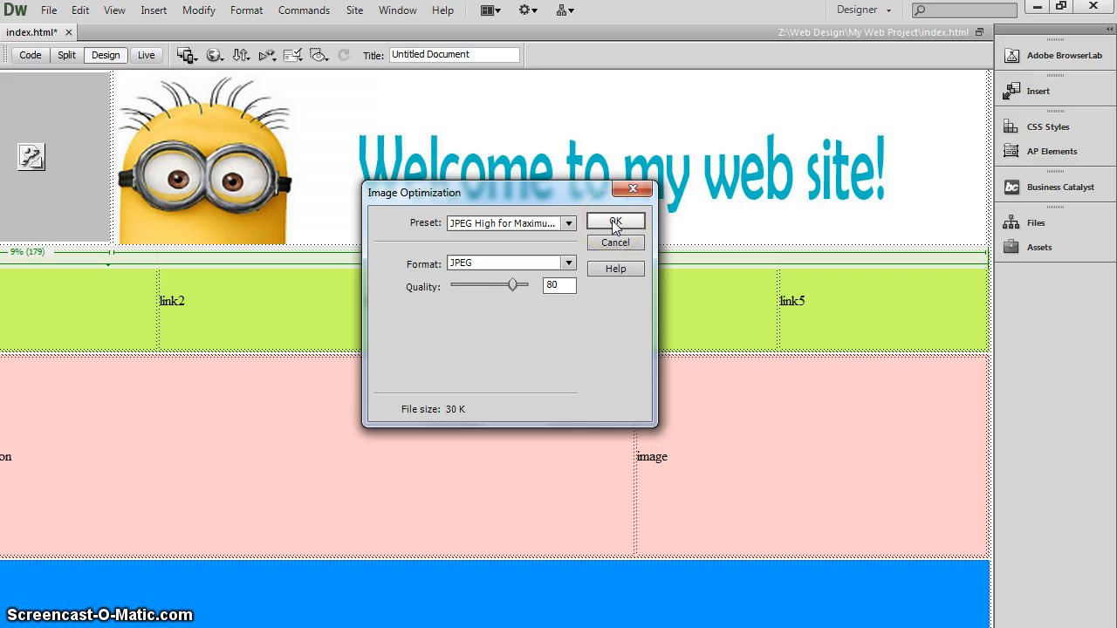
left_click(616, 225)
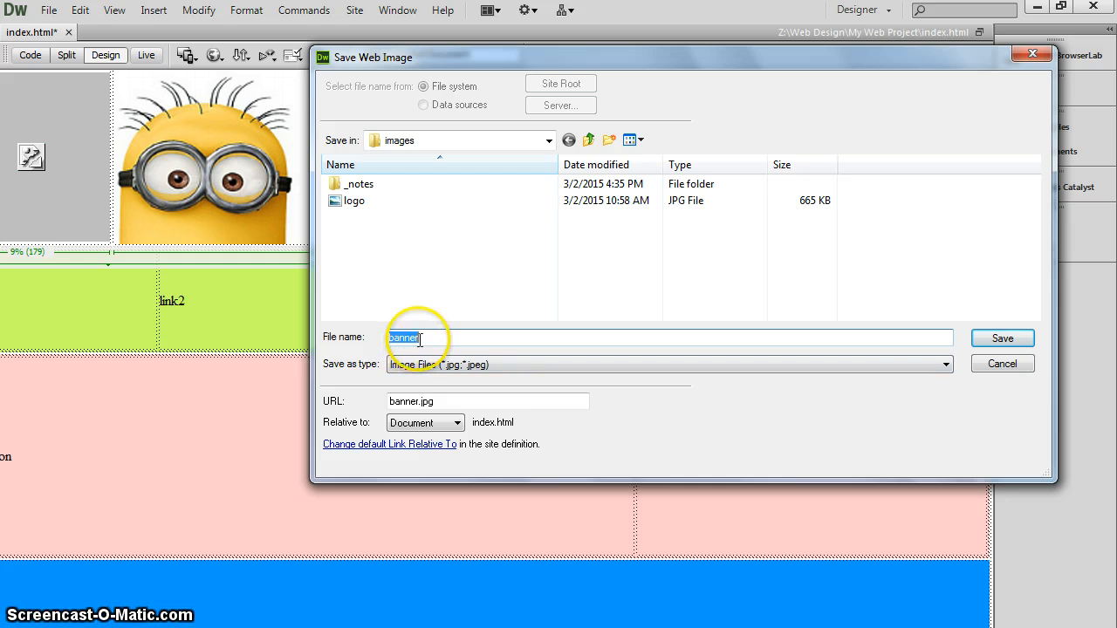
left_click(1001, 343)
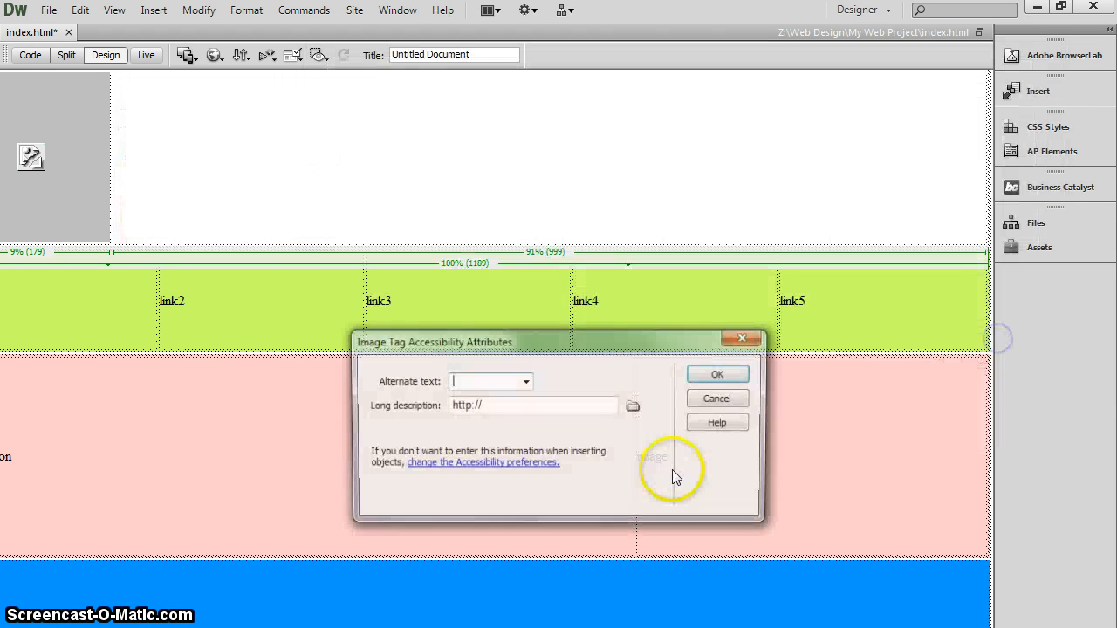
left_click(717, 373)
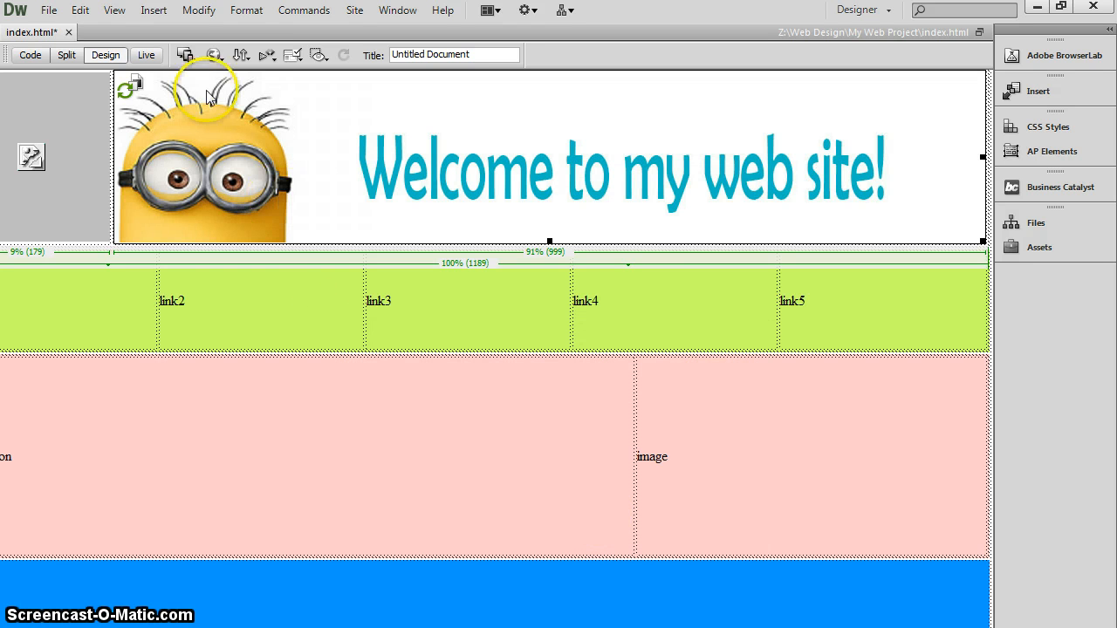
Save index.html and preview the page with the banner in Chrome.
left_click(214, 56)
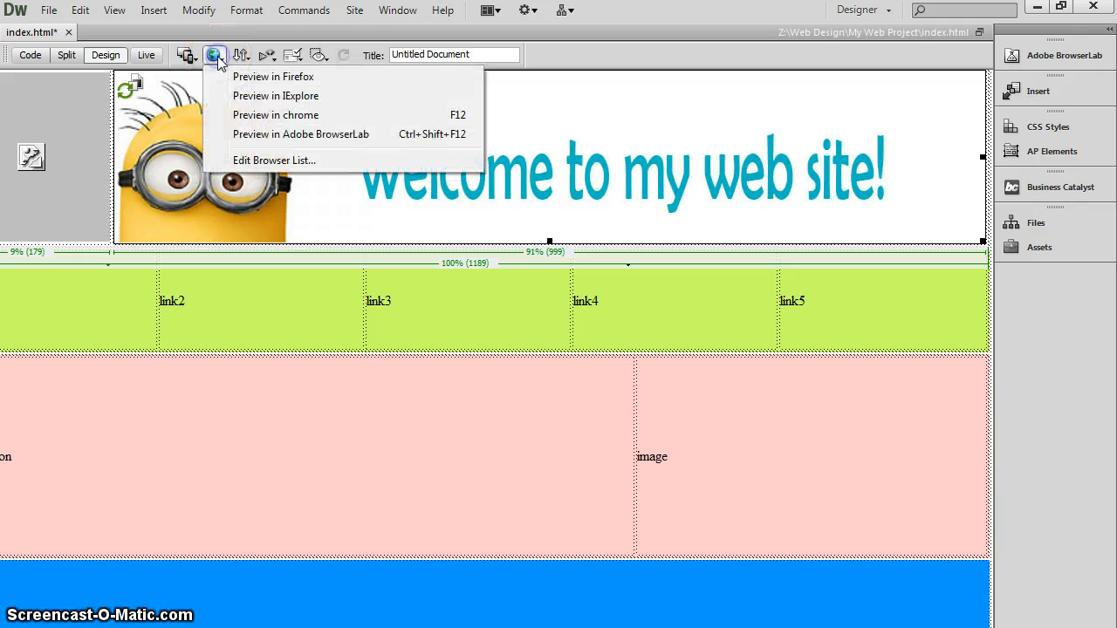
left_click(279, 114)
left_click(503, 473)
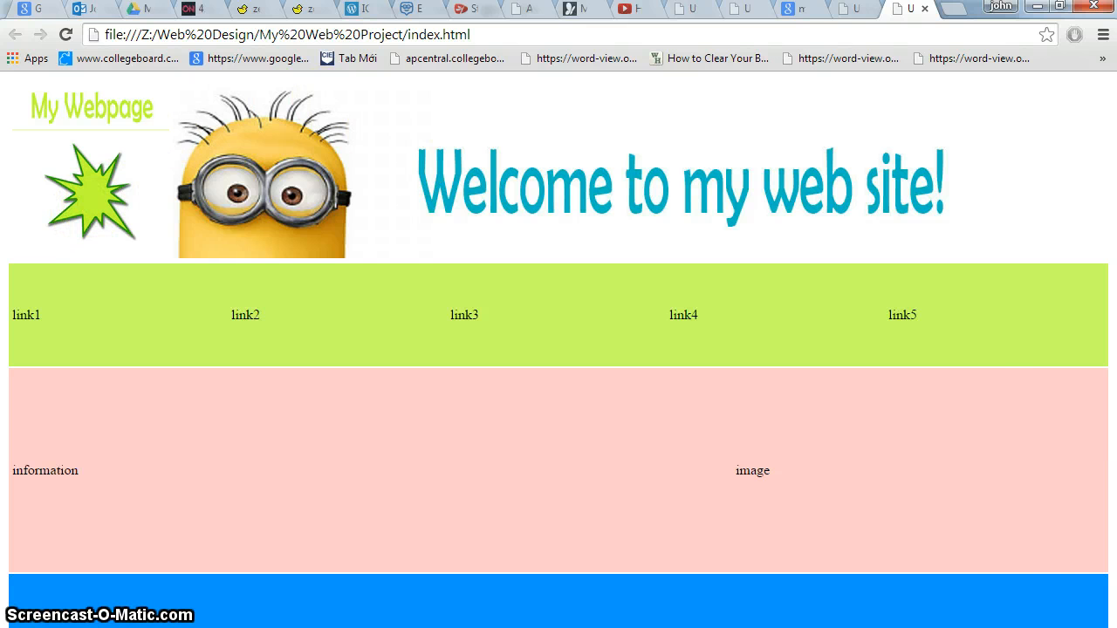
Return to Dreamweaver and delete the logo image from the cell beside the banner.
key("alt+Tab")
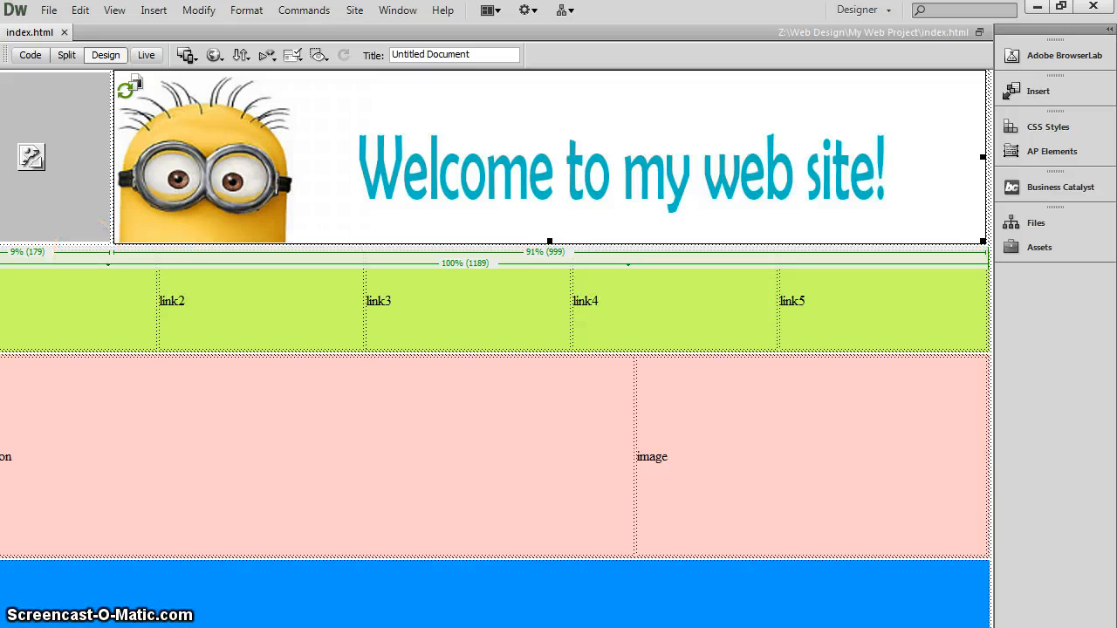
left_click(107, 192)
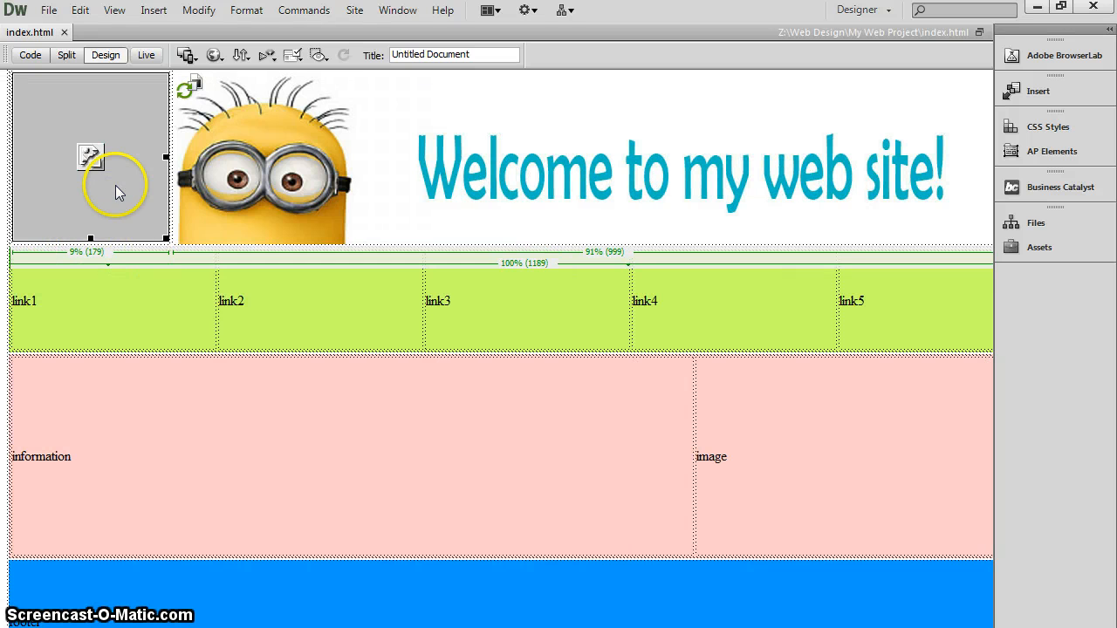
key("Delete")
Save the page without the logo, preview it in Chrome again, and close the earlier preview.
left_click(214, 55)
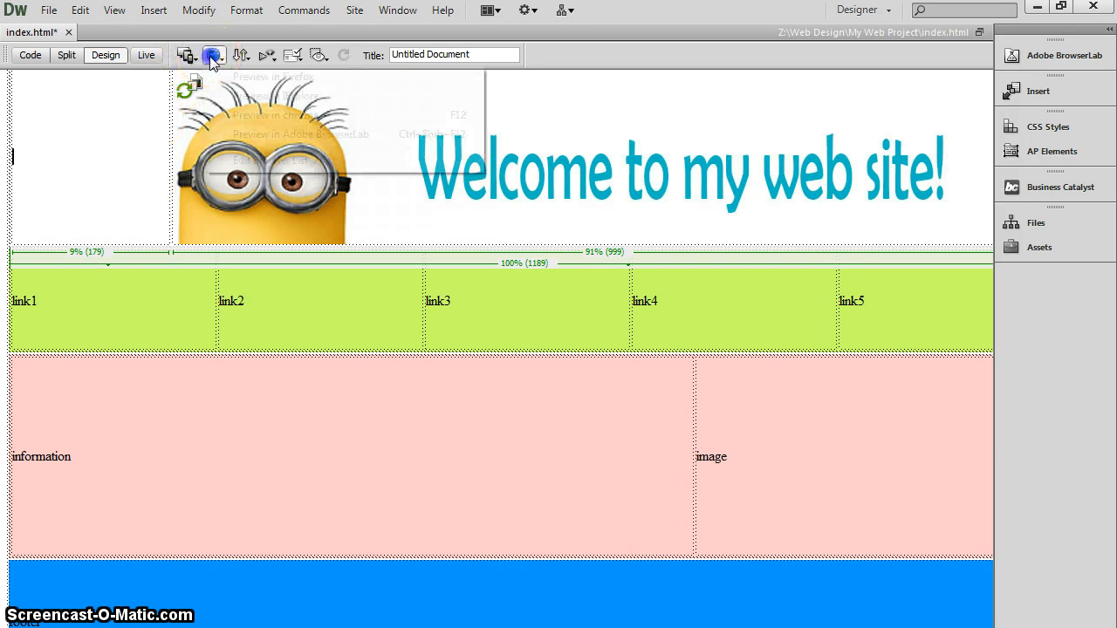
left_click(262, 115)
left_click(487, 473)
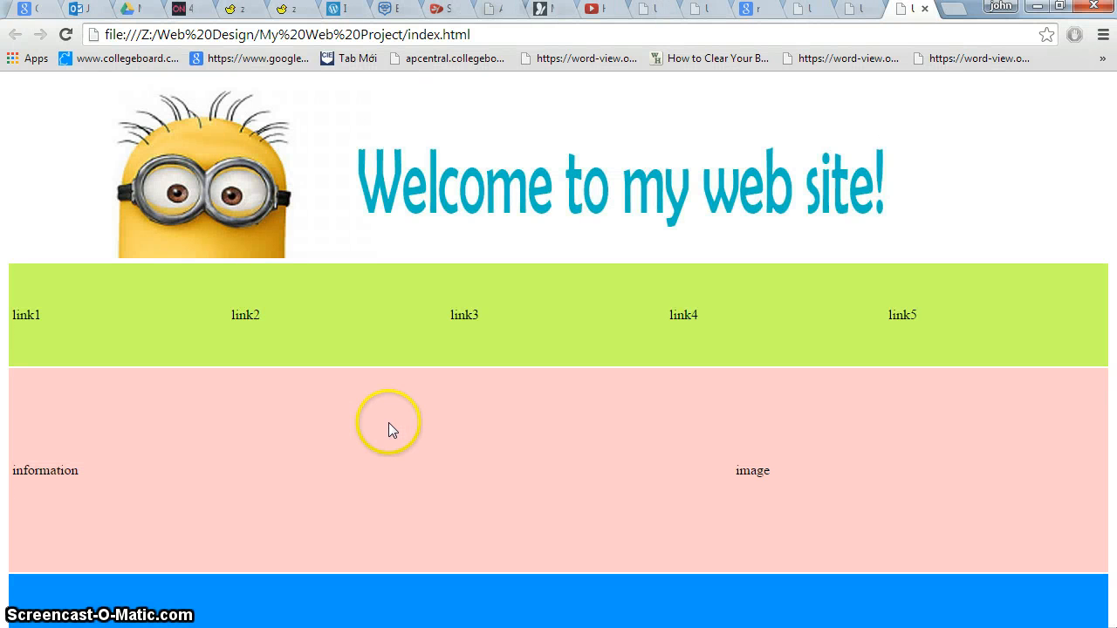
left_click(860, 10)
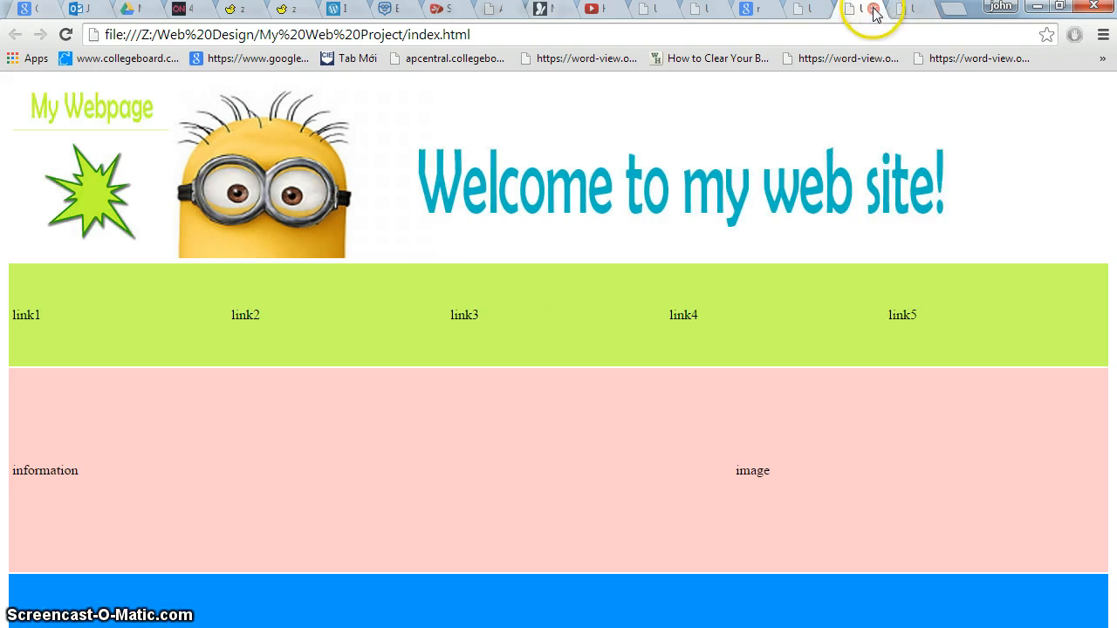
left_click(872, 9)
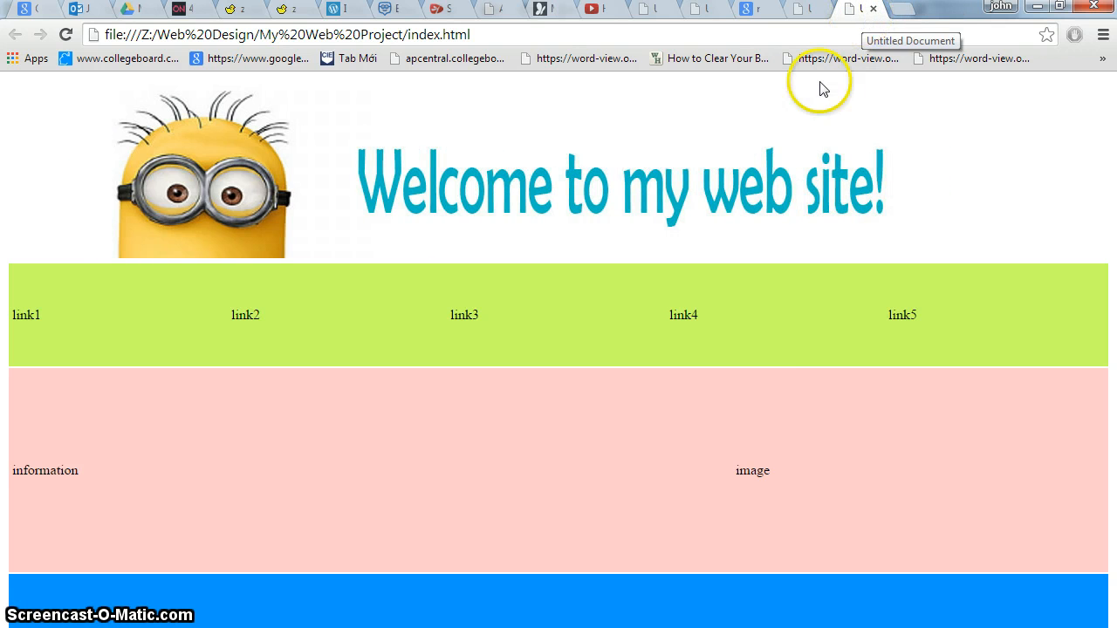
Switch back to Photoshop and create a new 400 × 400 pixel RGB document at 72 pixels/inch with a white background.
left_click(392, 627)
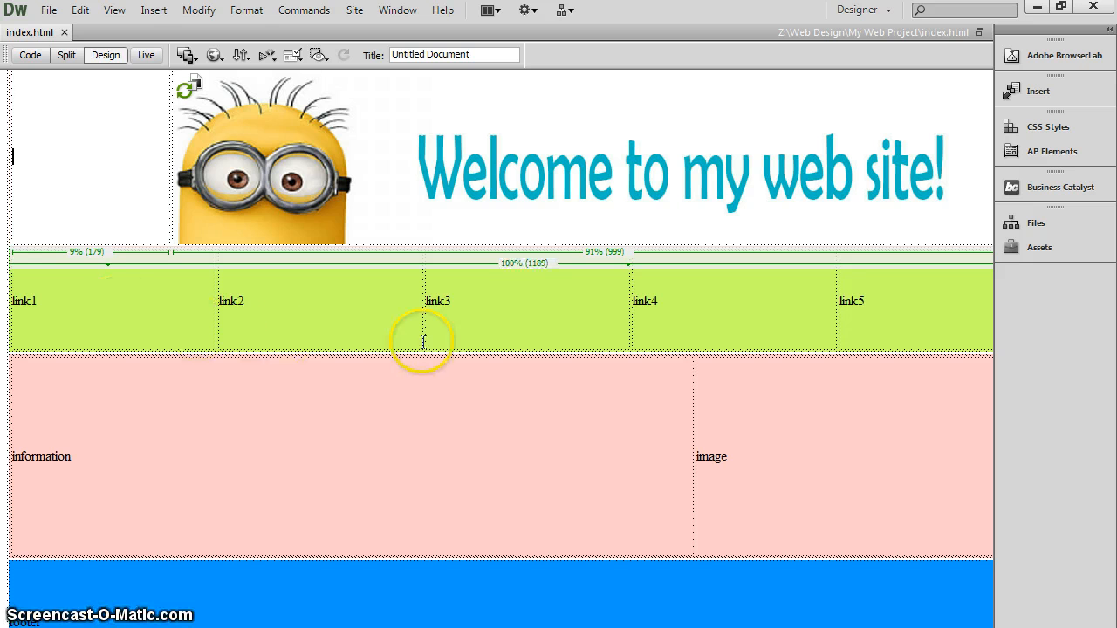
left_click_drag(446, 350, 450, 431)
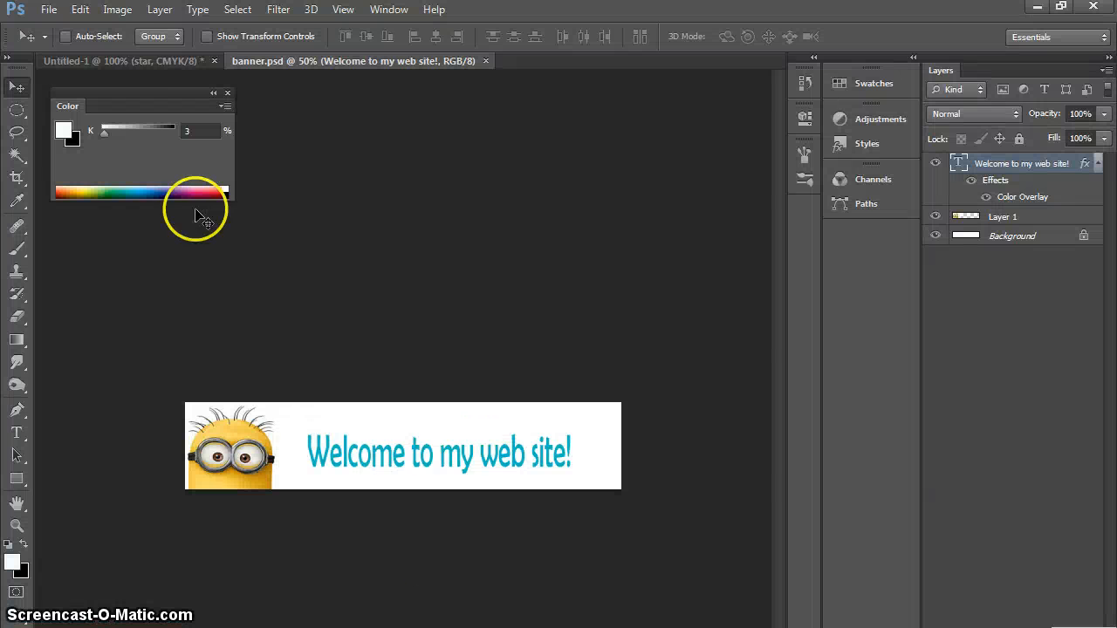
left_click(49, 10)
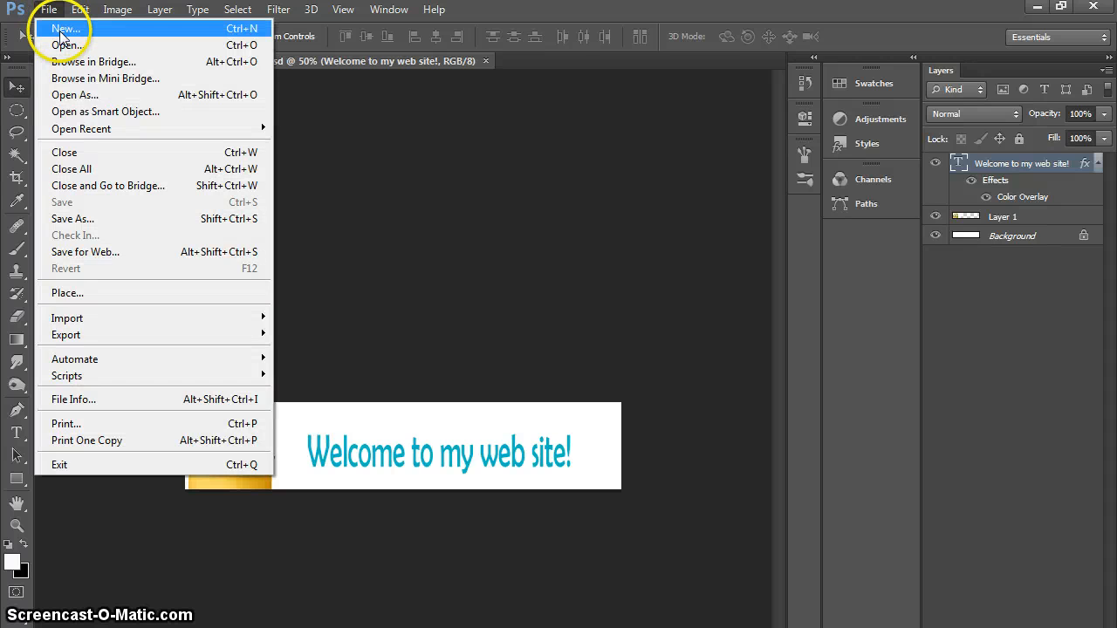
left_click(58, 28)
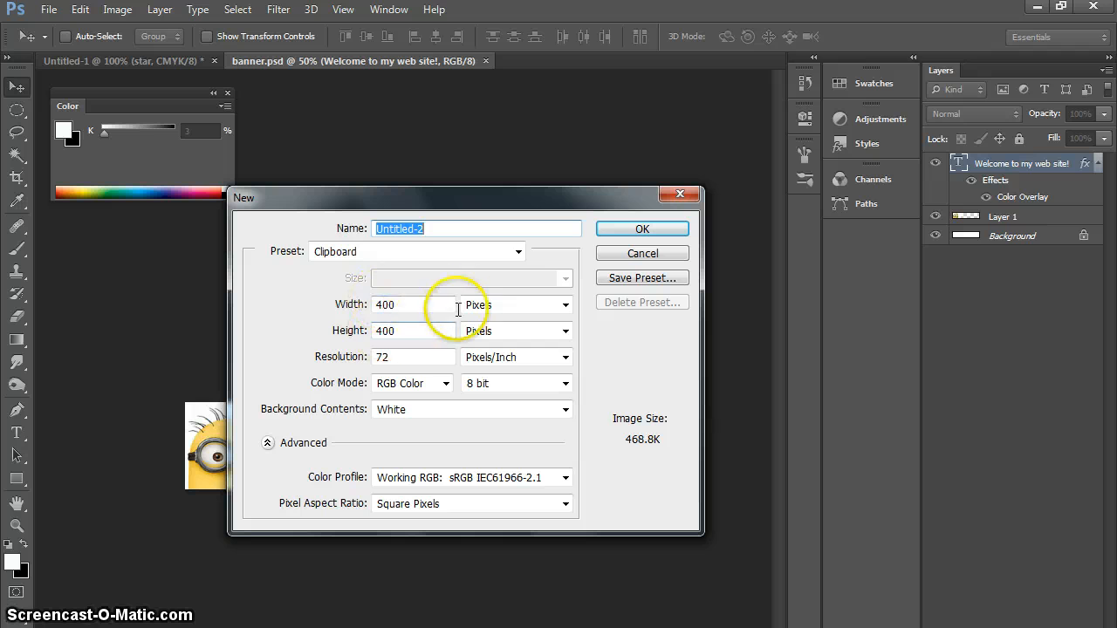
left_click(628, 232)
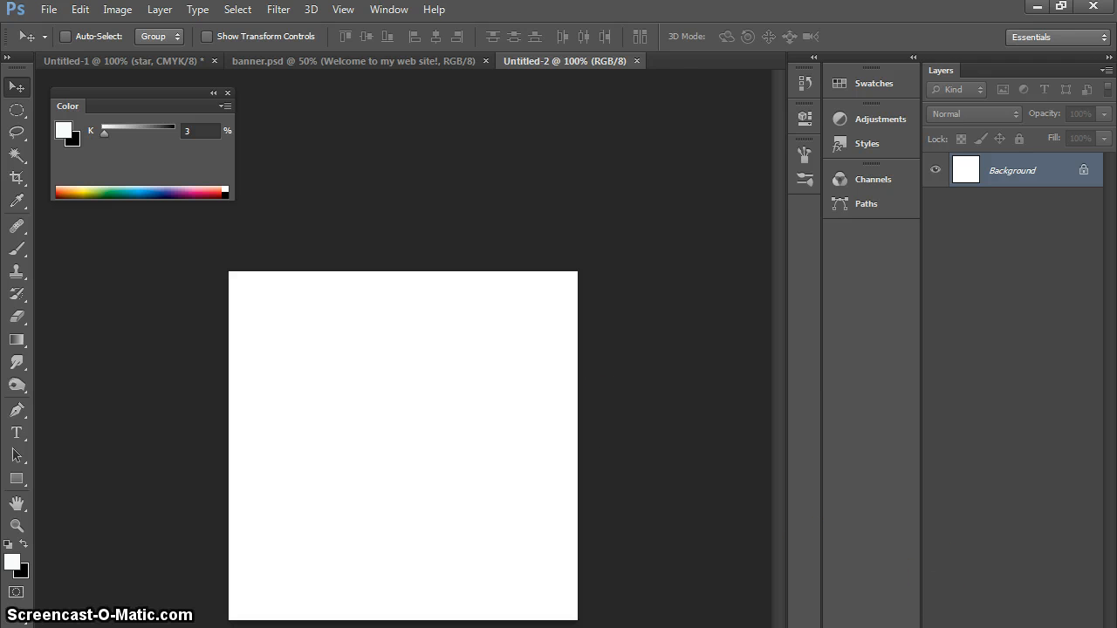
Add a new layer and draw a circular selection about 11.3 cm wide, nearly filling the canvas.
key("ctrl+alt+shift+n")
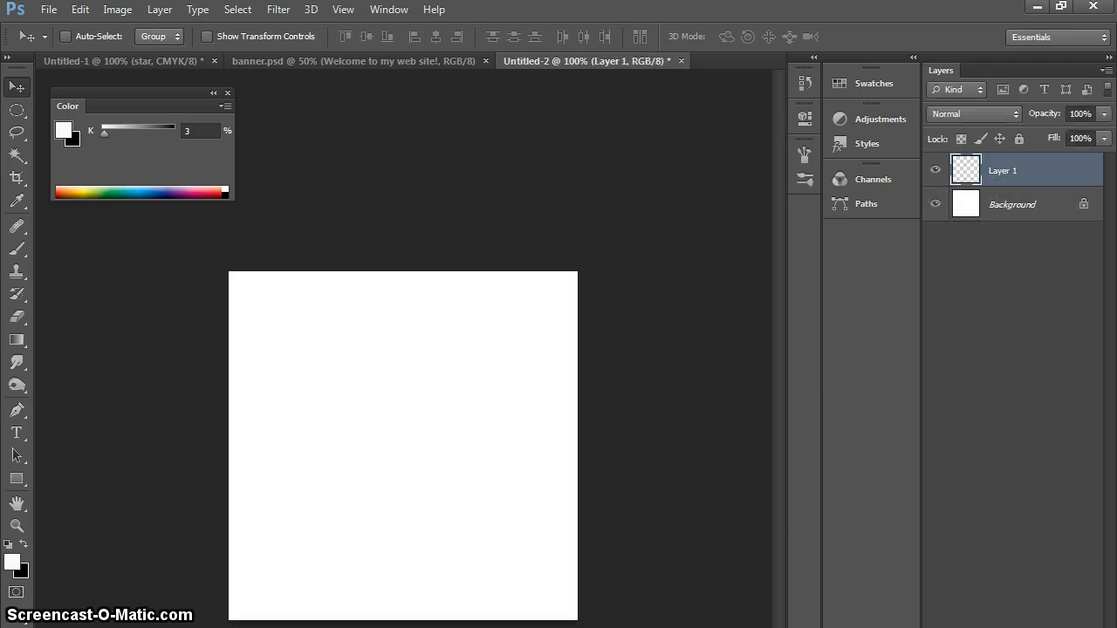
left_click(16, 110)
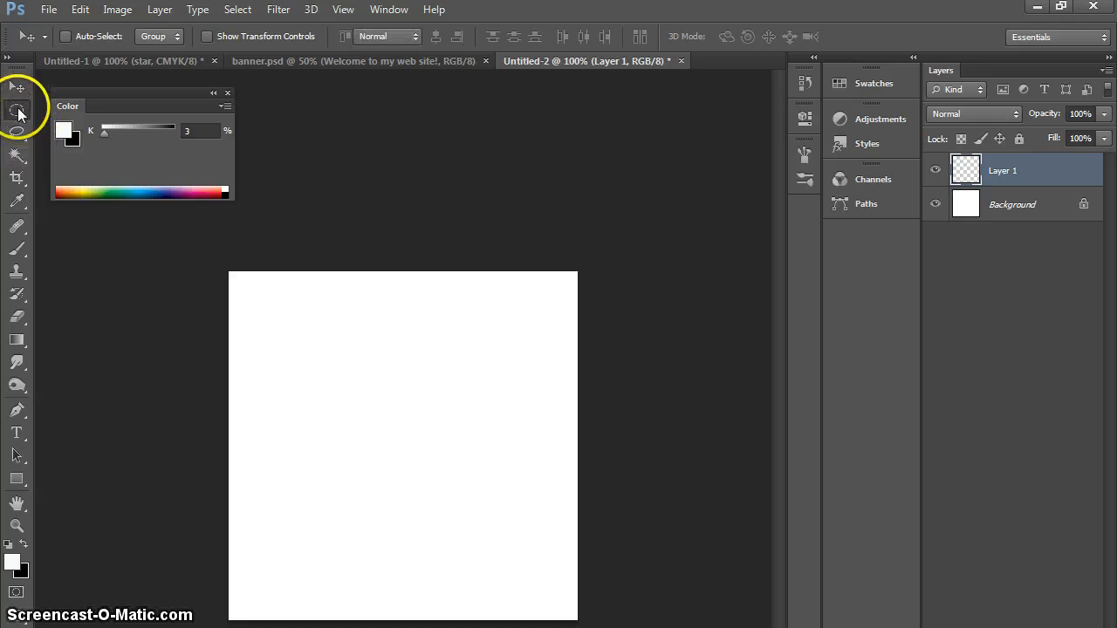
left_click_drag(265, 288, 538, 562)
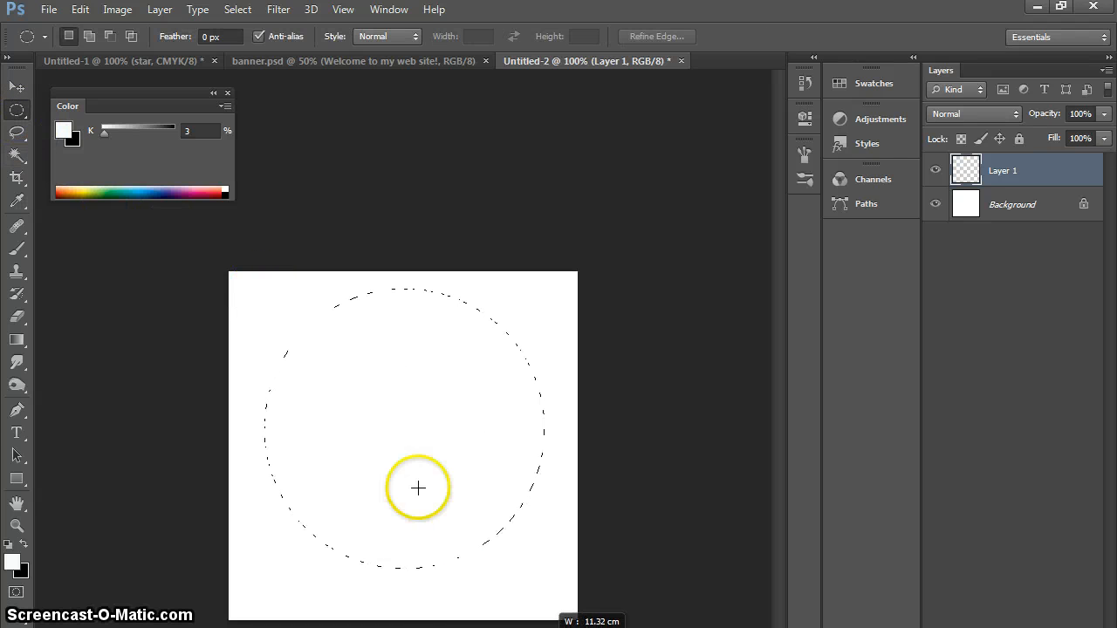
left_click(460, 456)
key("ctrl+z")
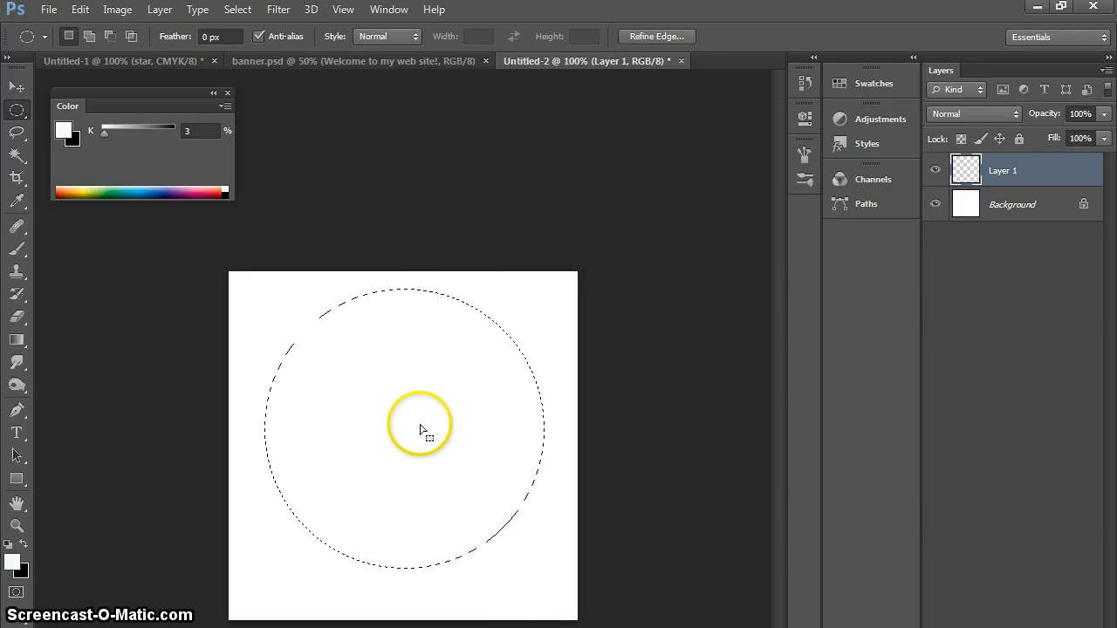
Activate the Gradient tool and choose the Foreground to Background preset.
left_click(17, 342)
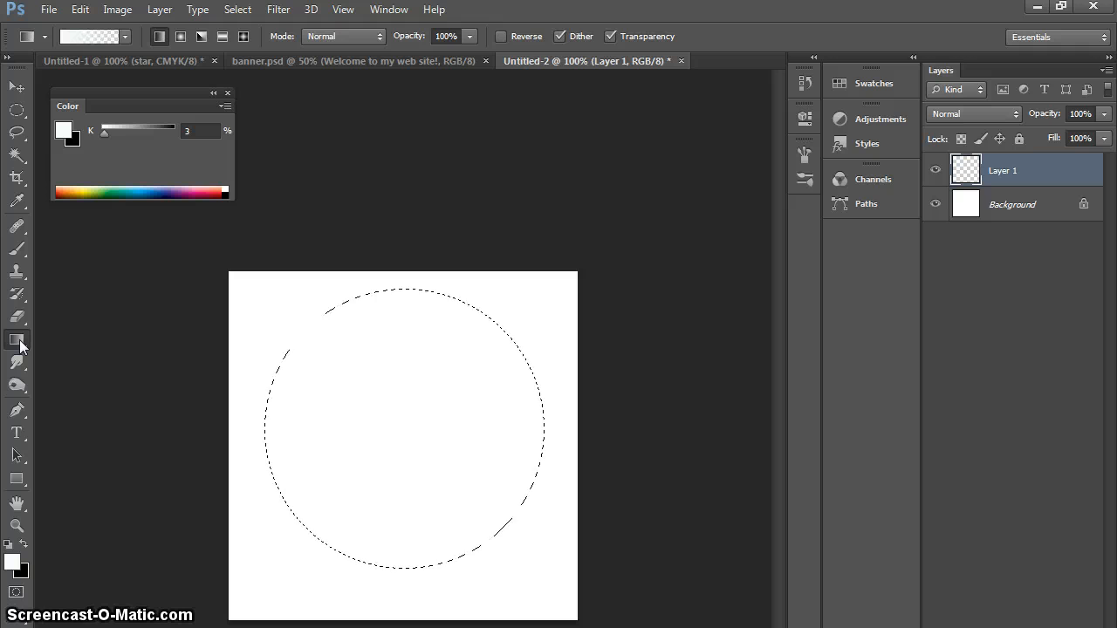
left_click(125, 38)
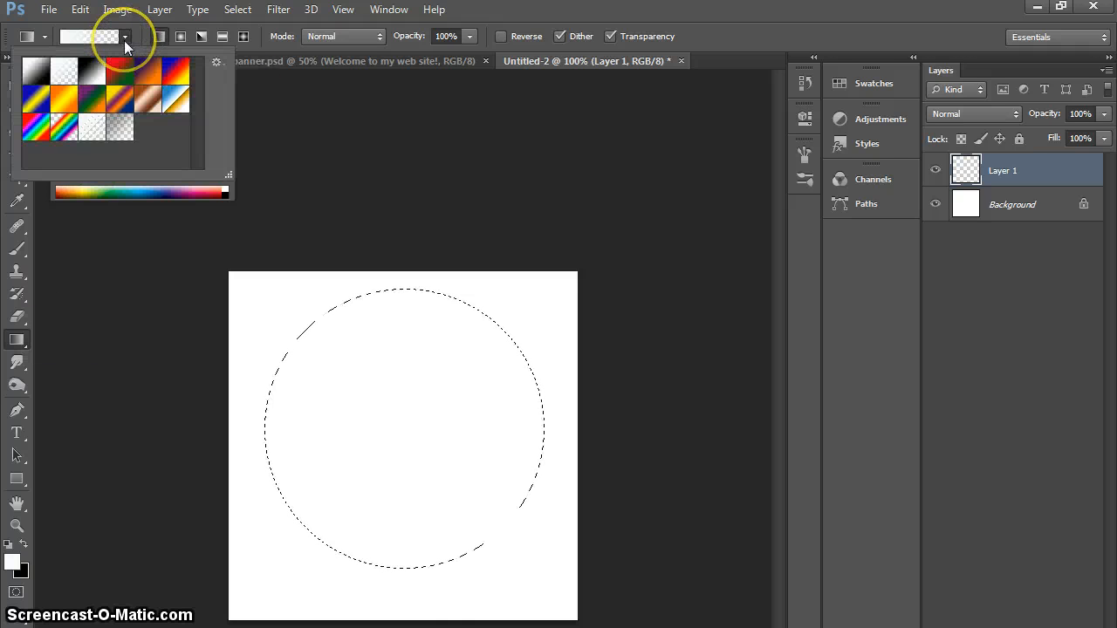
left_click(37, 74)
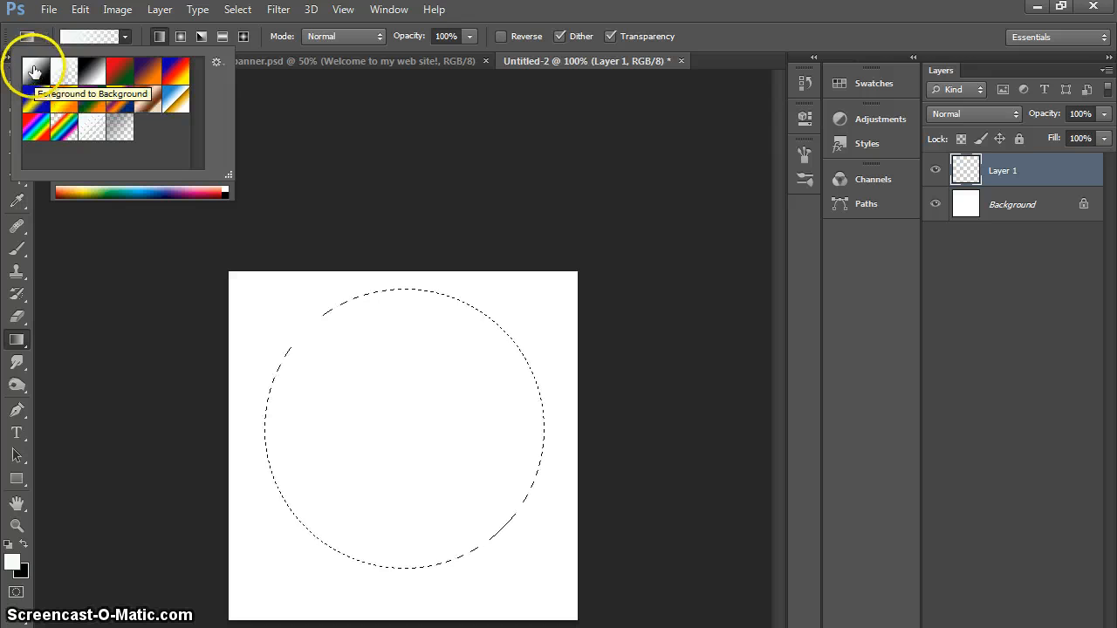
left_click(36, 77)
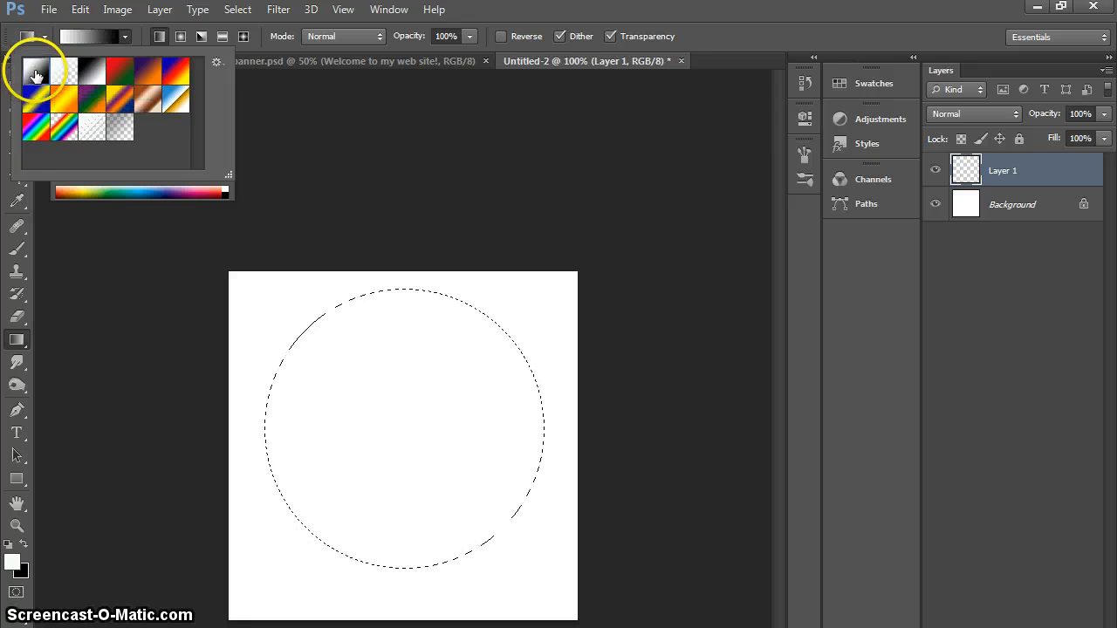
Set the foreground color to dark blue, hex 03568b.
left_click(22, 569)
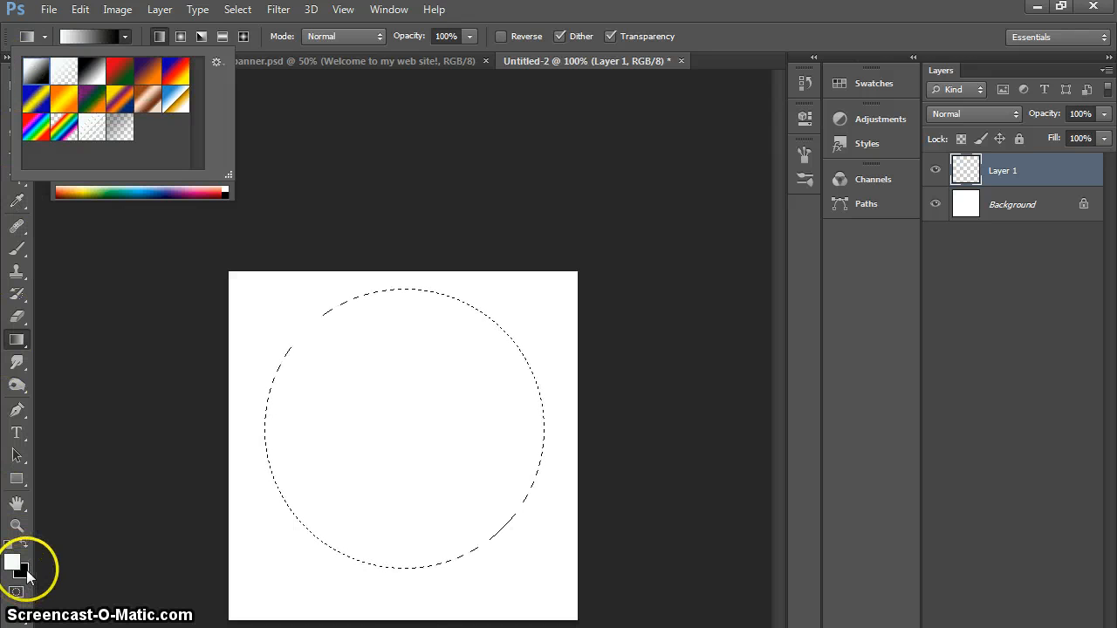
left_click(18, 566)
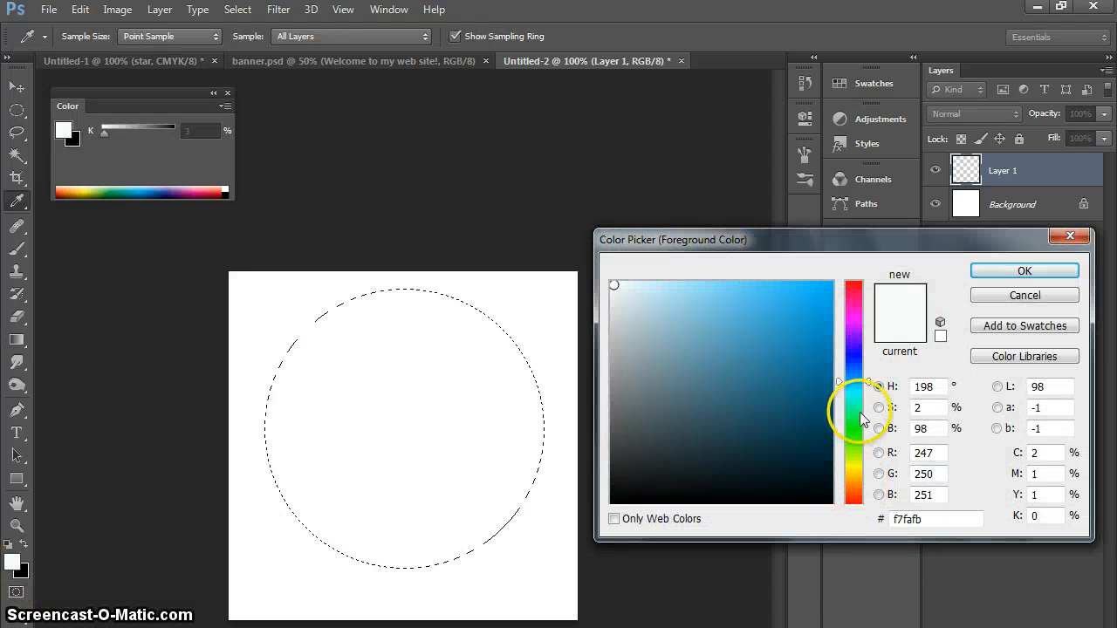
left_click(861, 378)
left_click(829, 381)
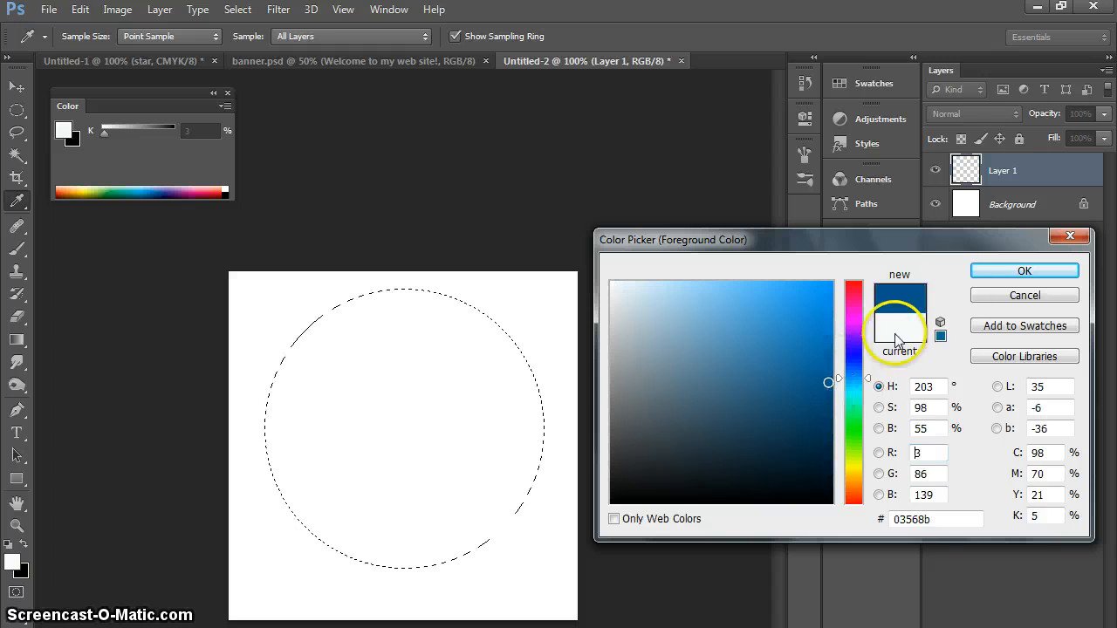
left_click(995, 274)
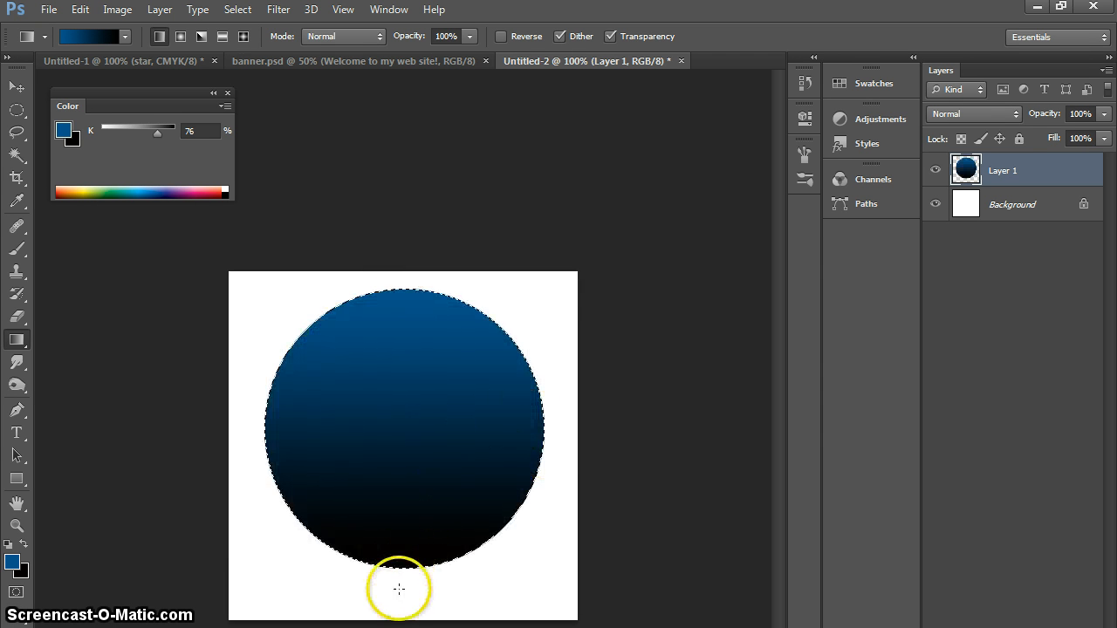
Try linear and radial blue-to-black gradients in the circular selection, and finish with a radial fill running from its top edge downward.
left_click_drag(406, 519, 405, 582)
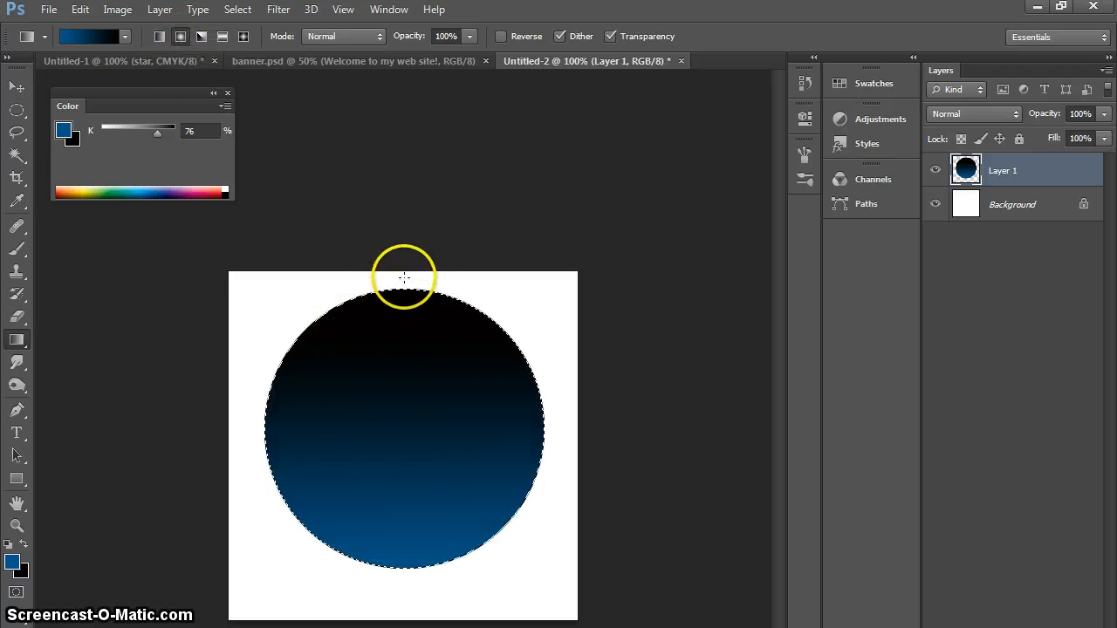
left_click_drag(404, 277, 404, 279)
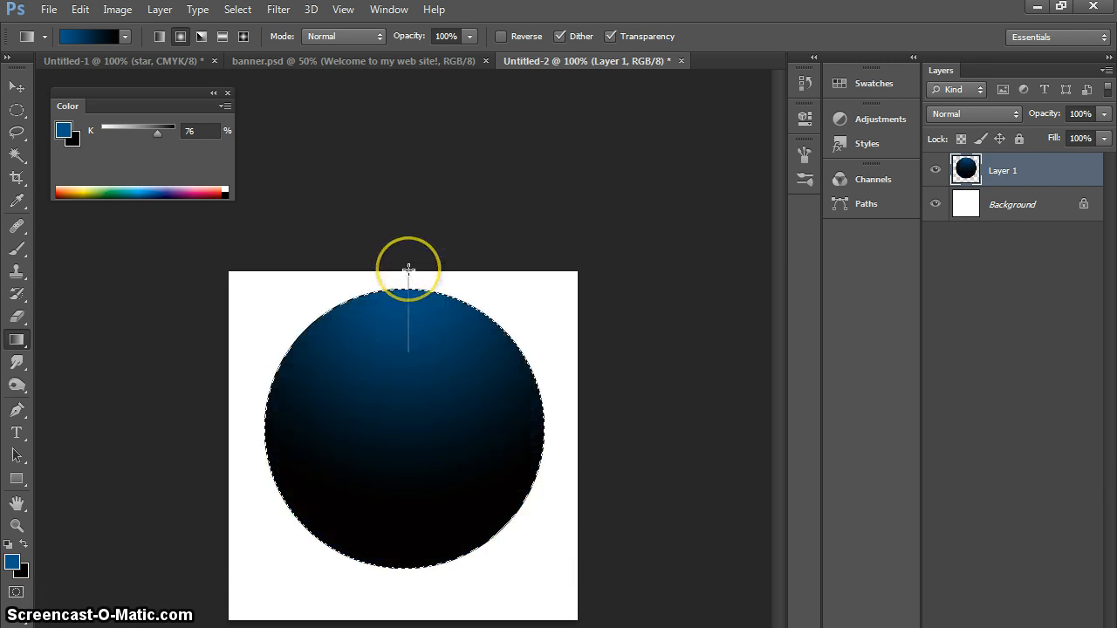
left_click_drag(406, 504, 406, 529)
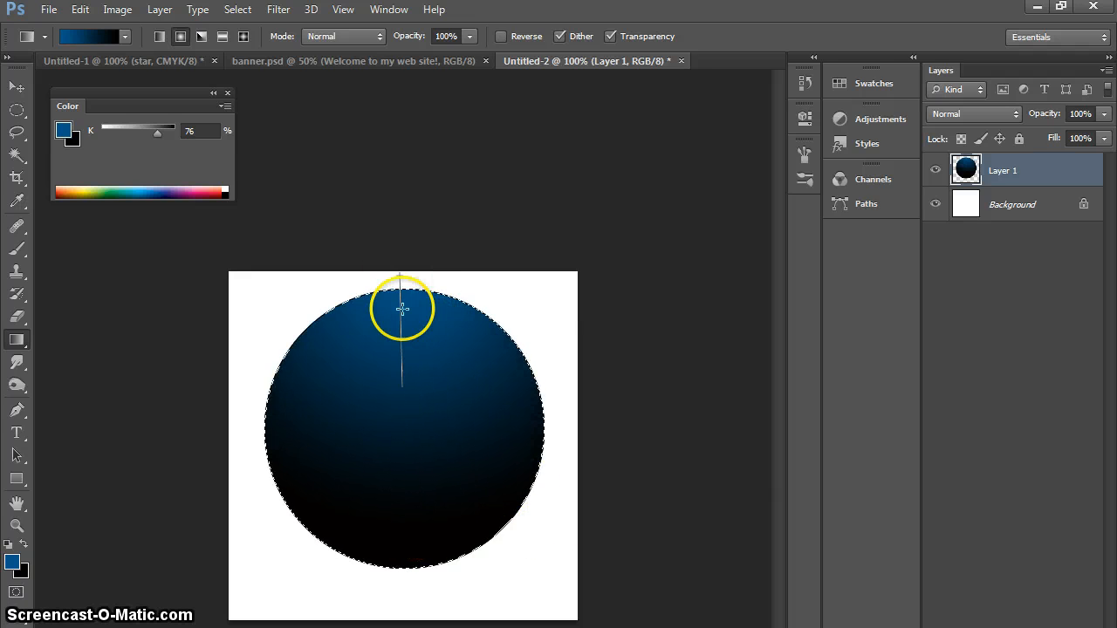
left_click_drag(399, 530, 400, 530)
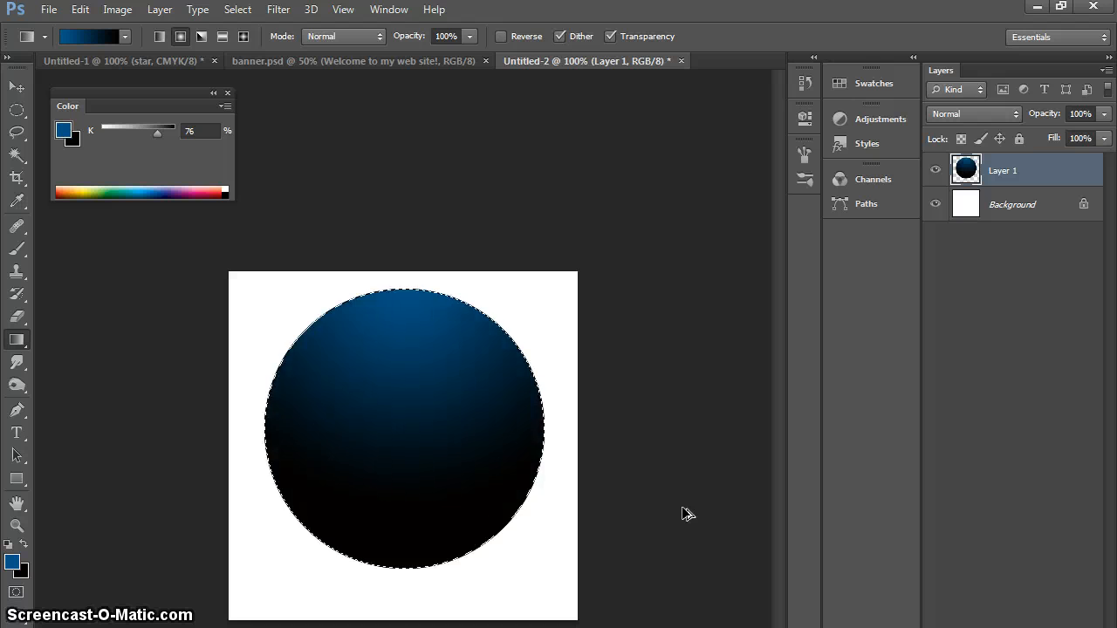
left_click_drag(419, 295, 419, 295)
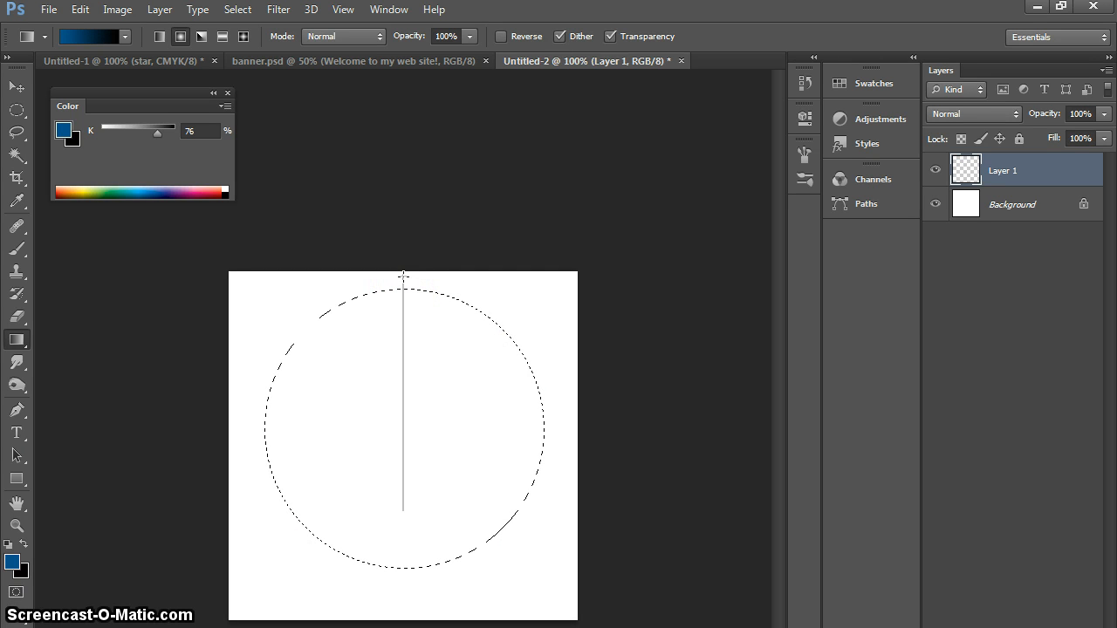
left_click_drag(413, 510, 415, 513)
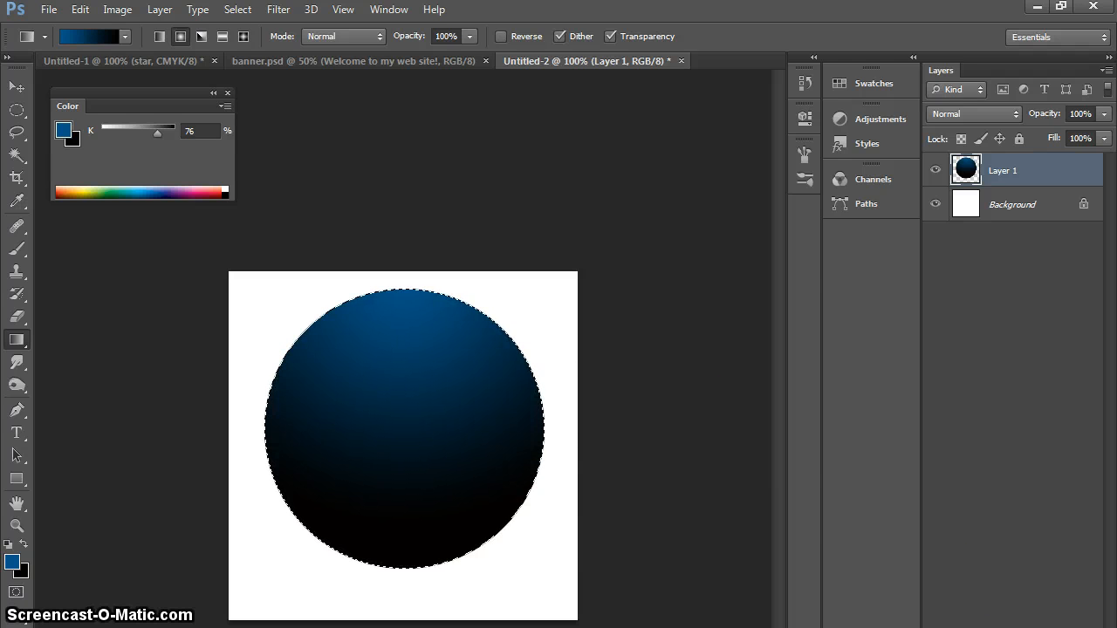
Rename the layer holding the gradient-filled circle as circle.
double_click(1011, 170)
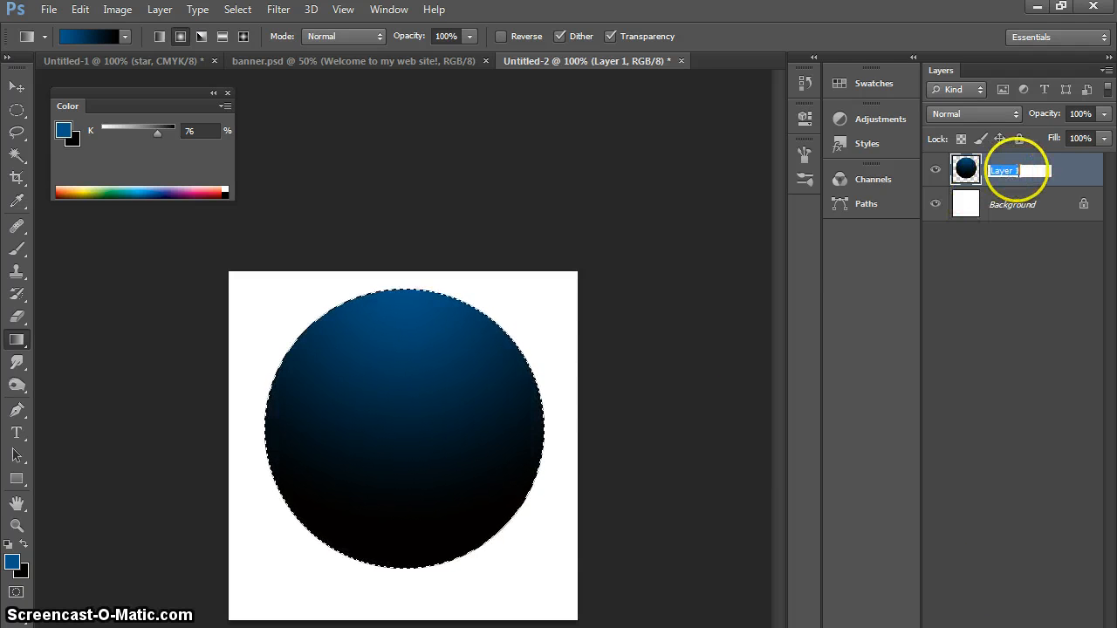
type("circle")
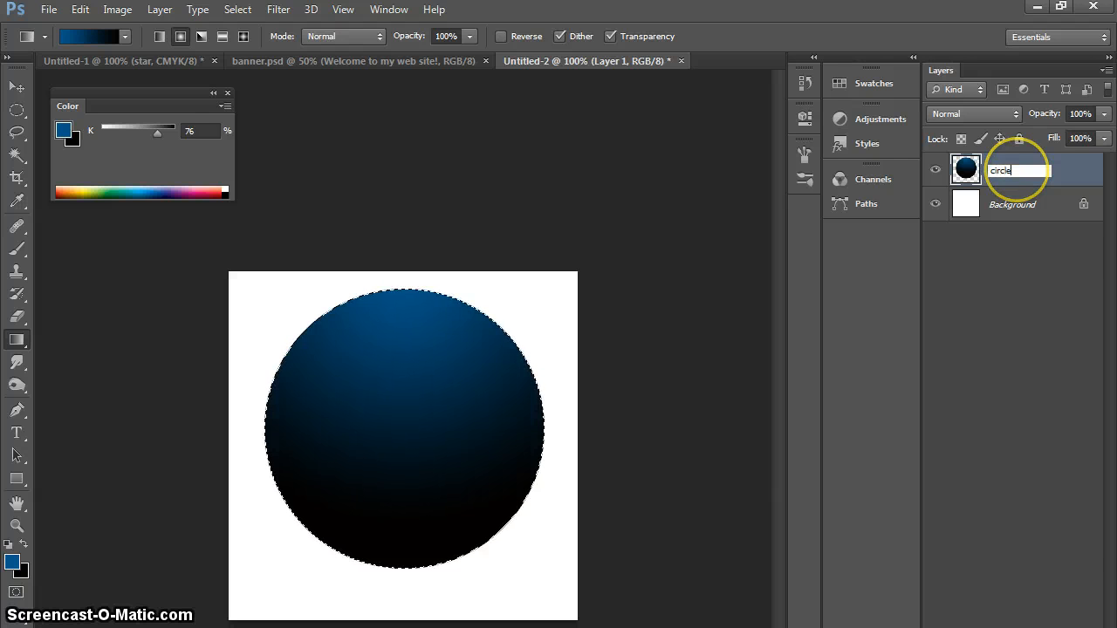
key("Return")
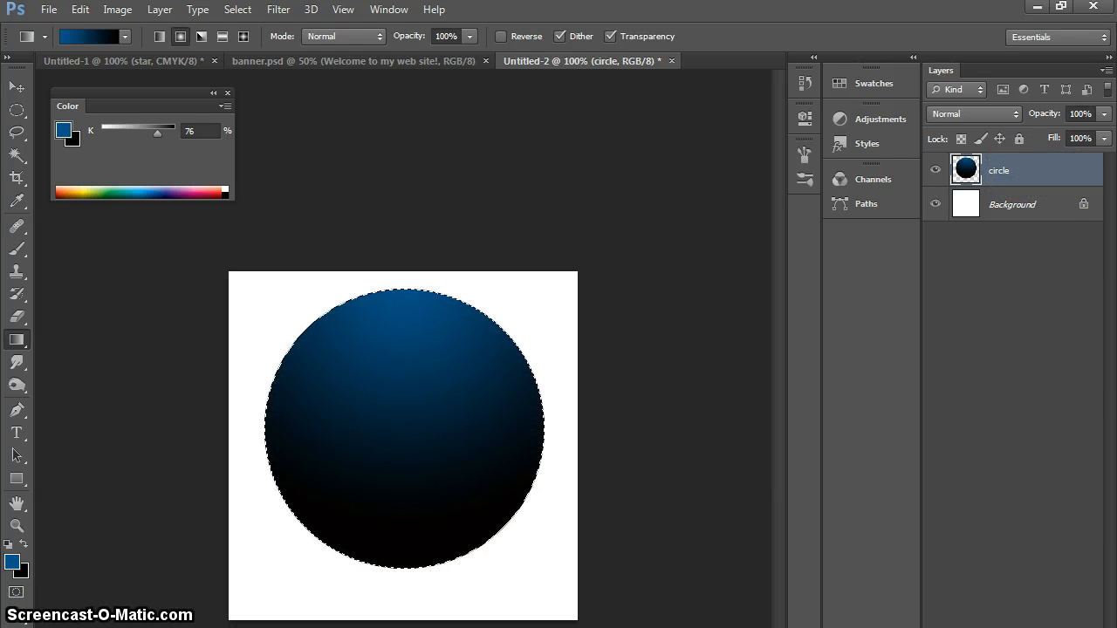
Add a new layer above the circle layer, clear the selection, and name the new layer light.
left_click(1100, 600)
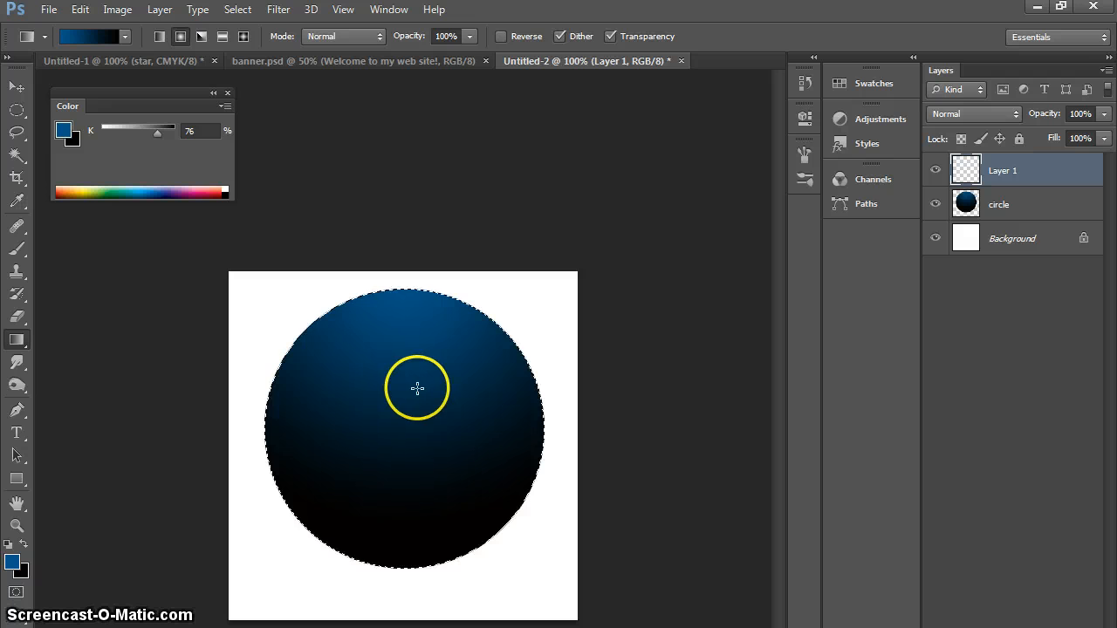
key("ctrl+d")
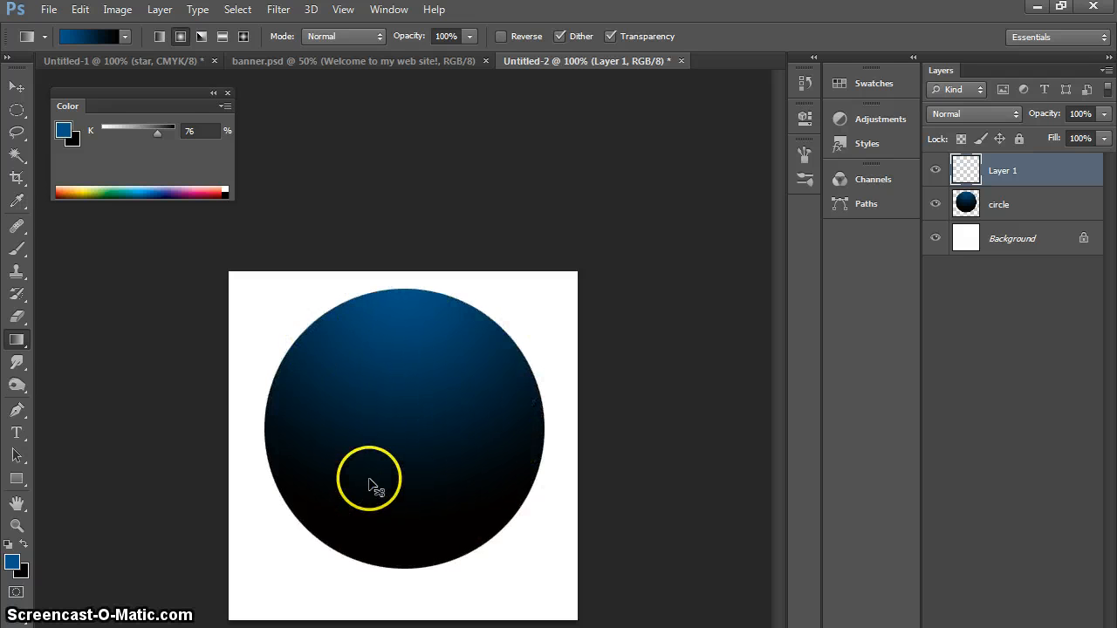
double_click(1003, 171)
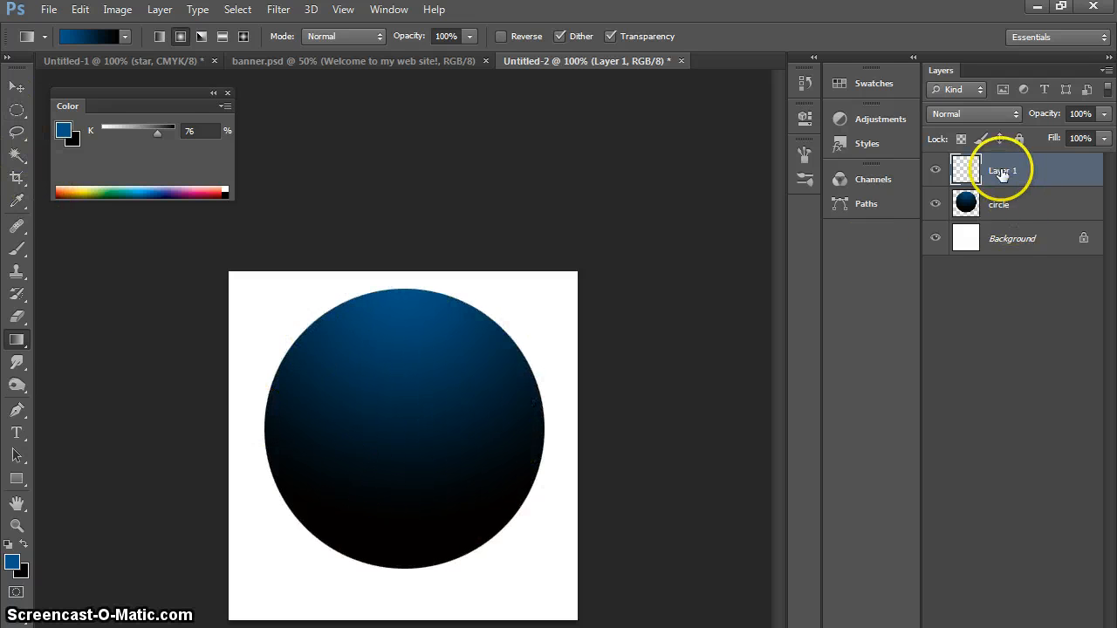
type("light")
key("Return")
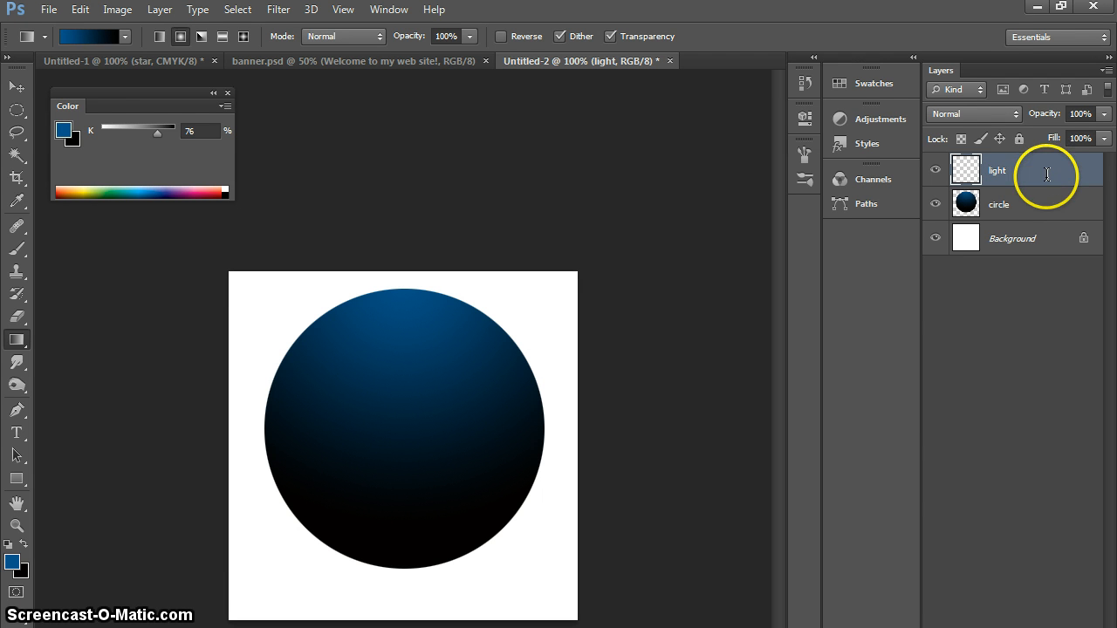
Draw a wide elliptical selection across the upper part of the sphere and choose the Foreground to Transparent gradient preset.
left_click(13, 114)
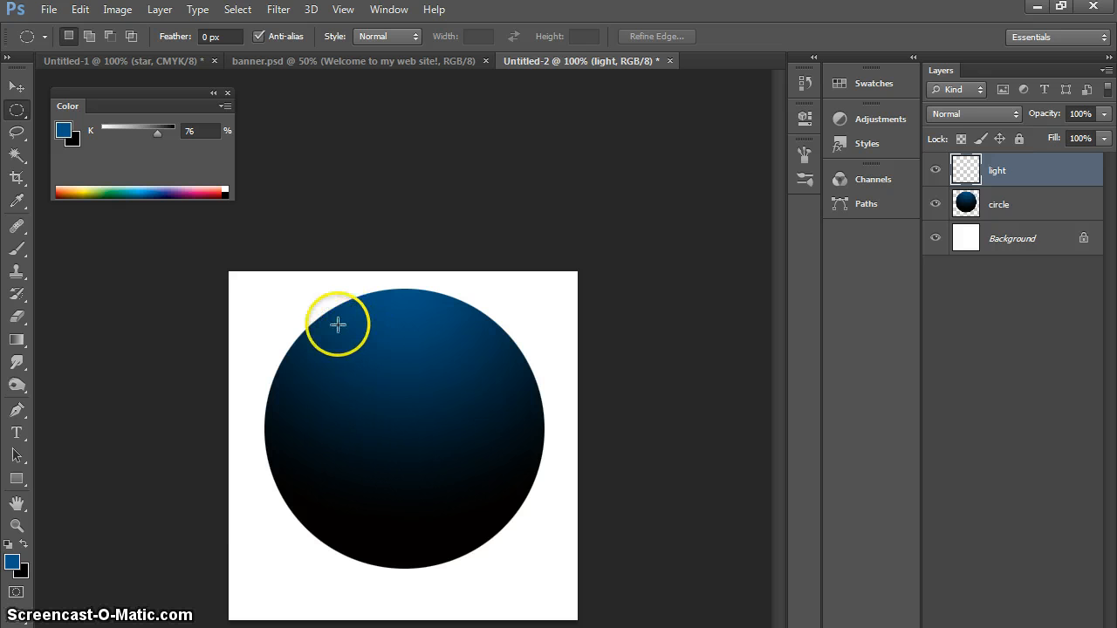
left_click_drag(323, 319, 480, 397)
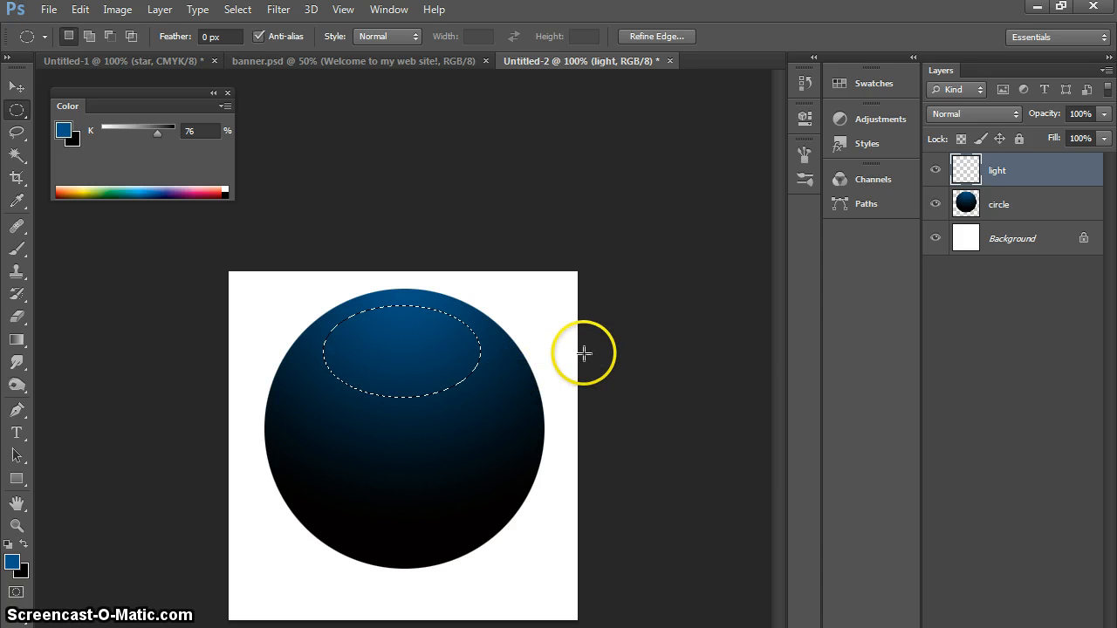
left_click(17, 340)
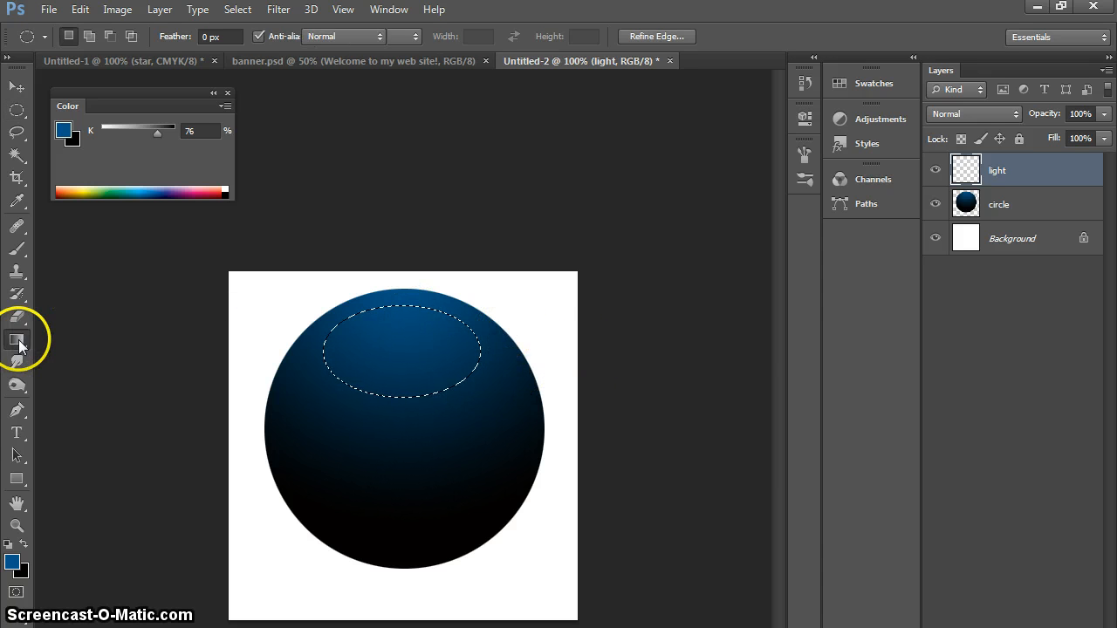
left_click(125, 37)
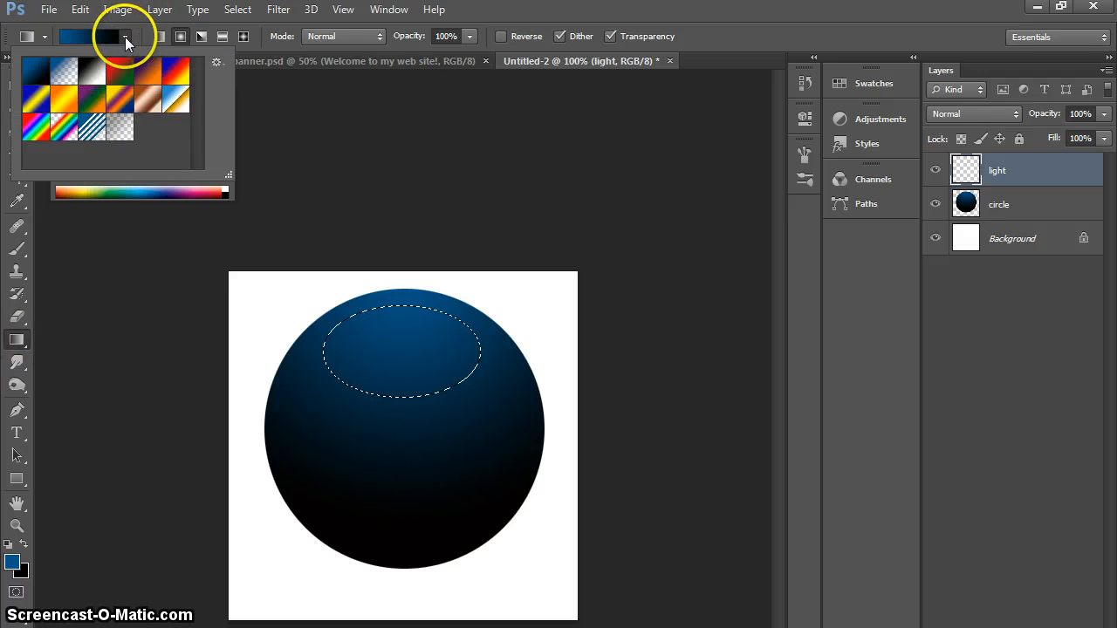
left_click(65, 74)
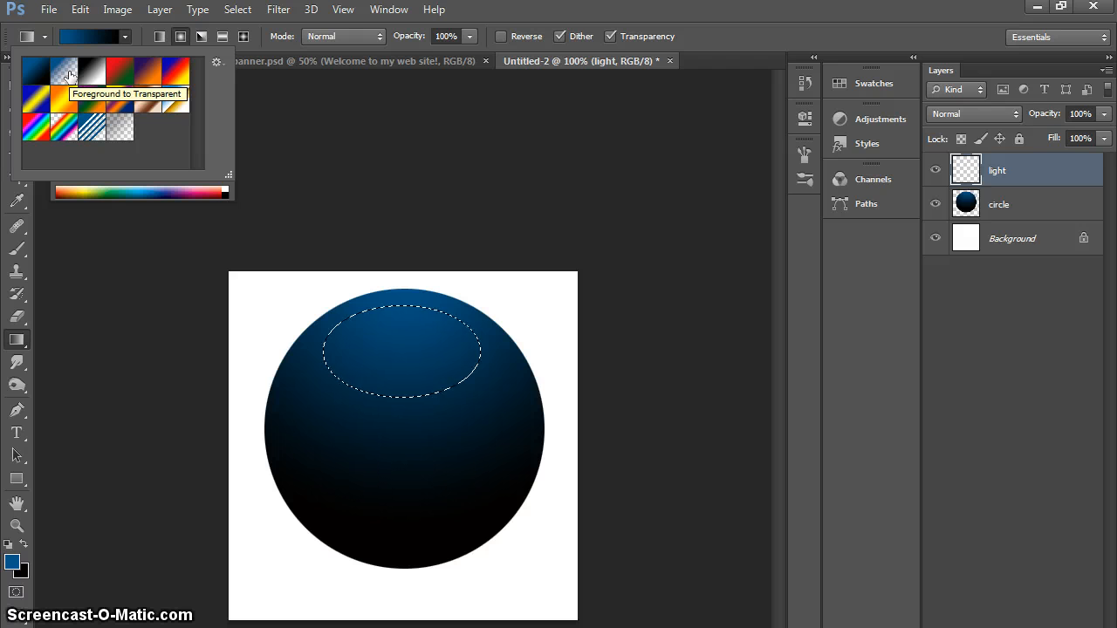
left_click(67, 74)
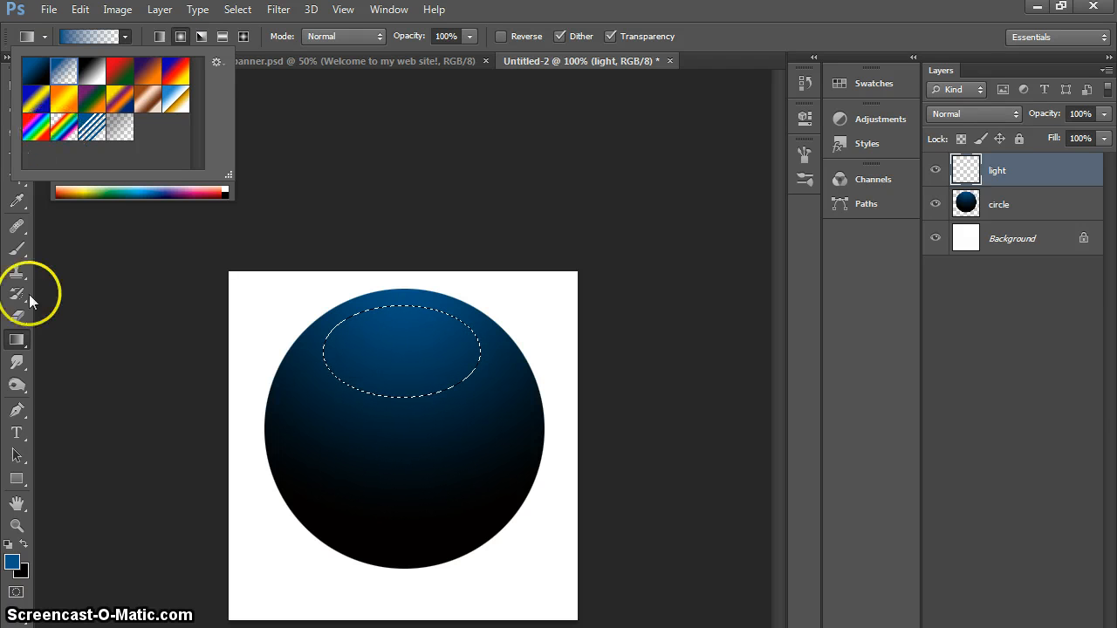
Set the foreground color to near-white, hex fefefe, and switch the gradient type to linear.
left_click(12, 562)
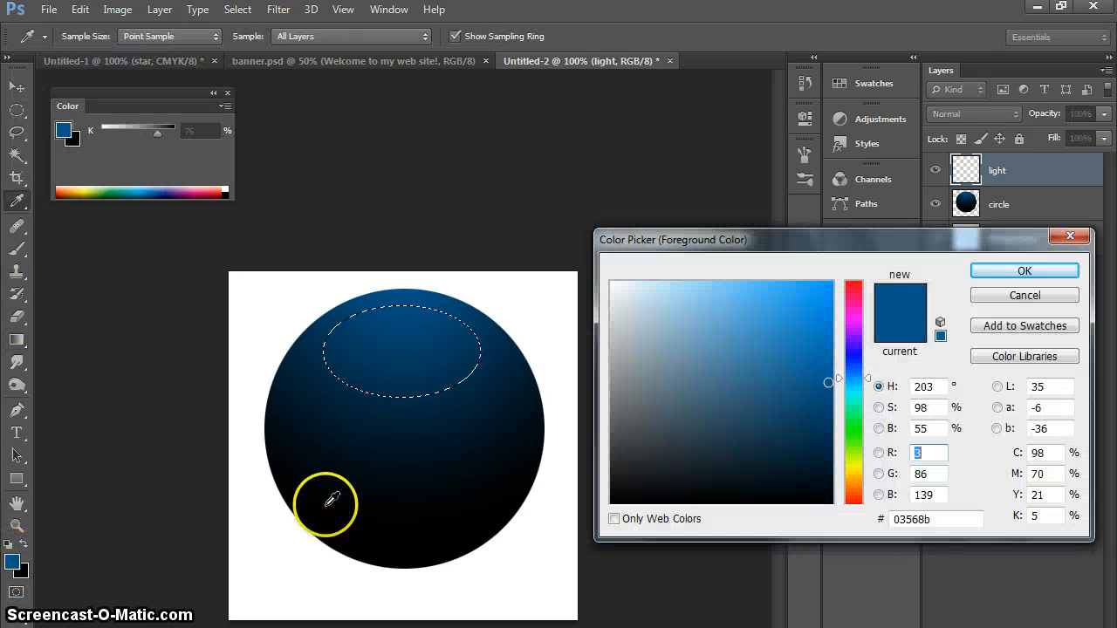
left_click(611, 284)
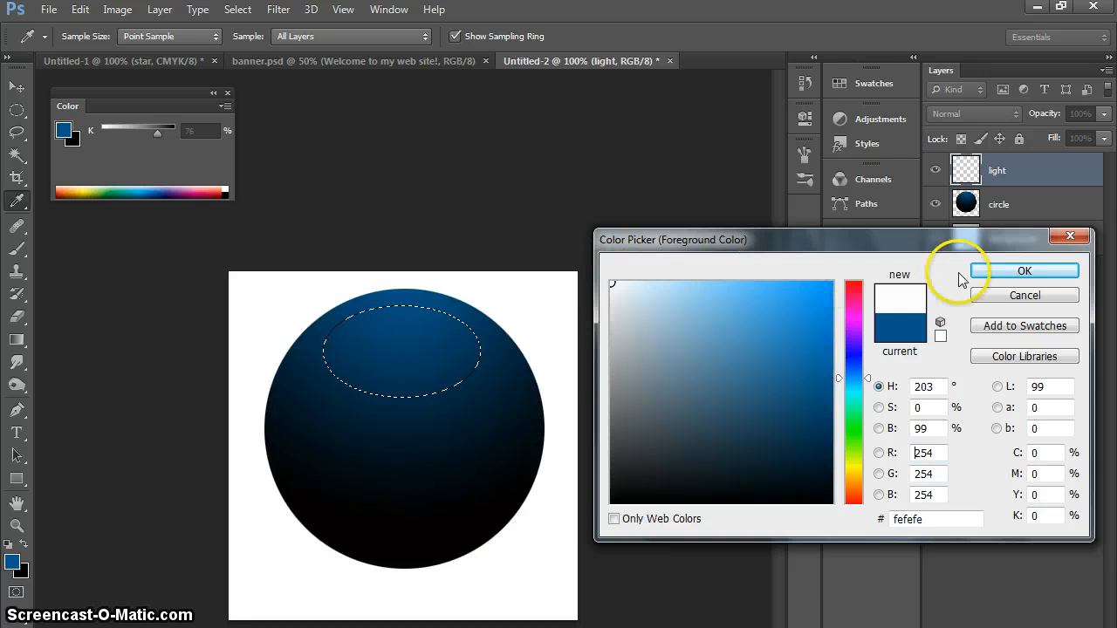
left_click(997, 269)
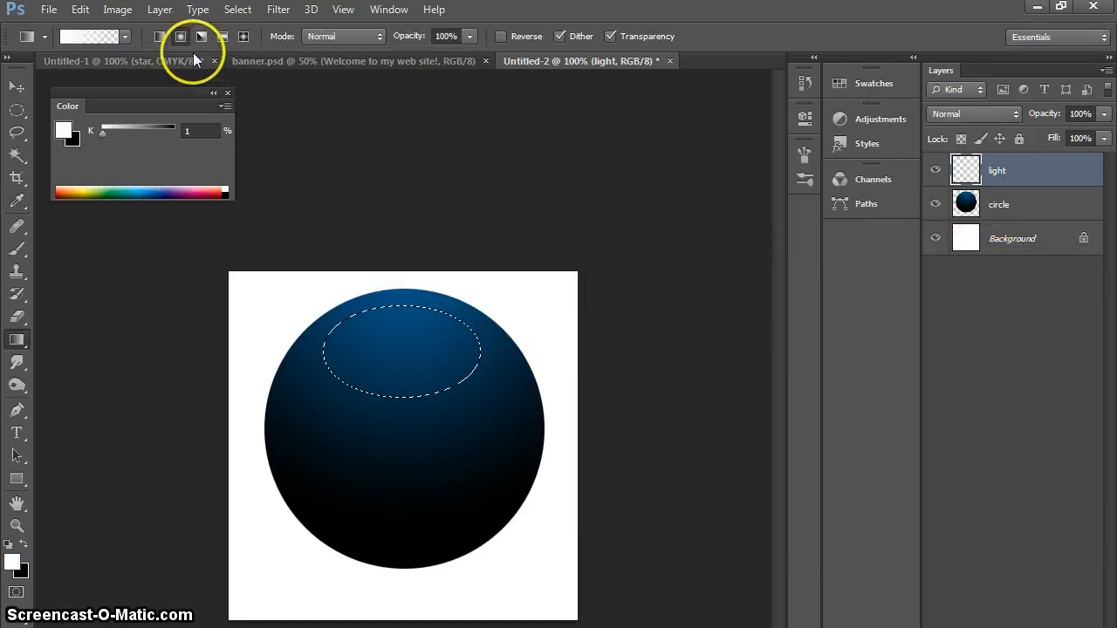
left_click(166, 37)
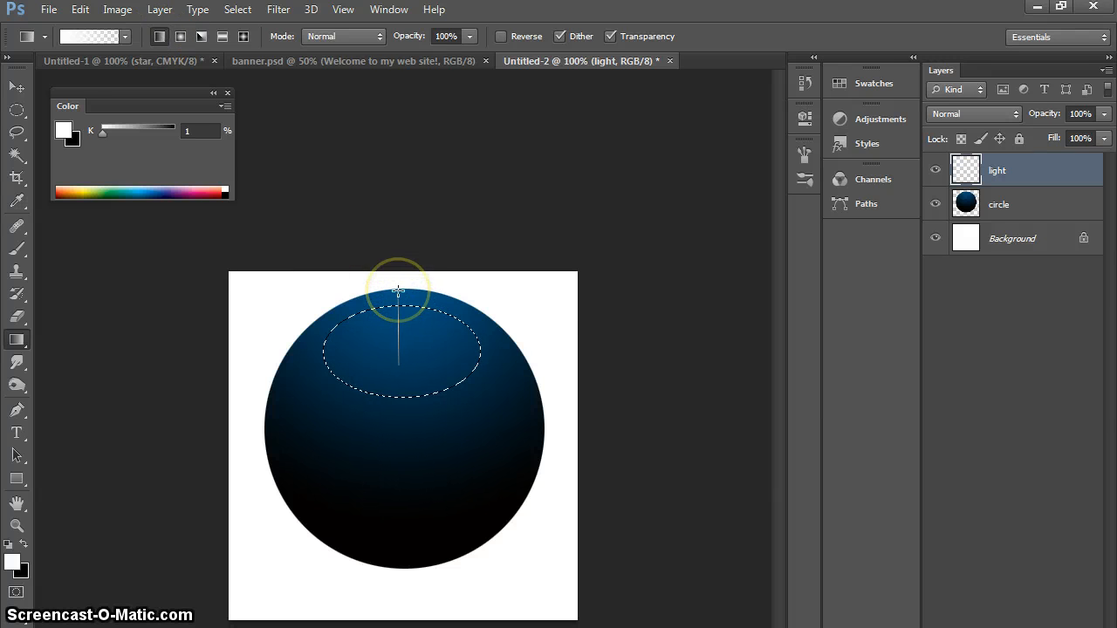
Fill the elliptical selection on the light layer with the white-to-transparent gradient fading downward from above the sphere, undoing and redrawing unsuitable tries.
left_click_drag(399, 288, 402, 389)
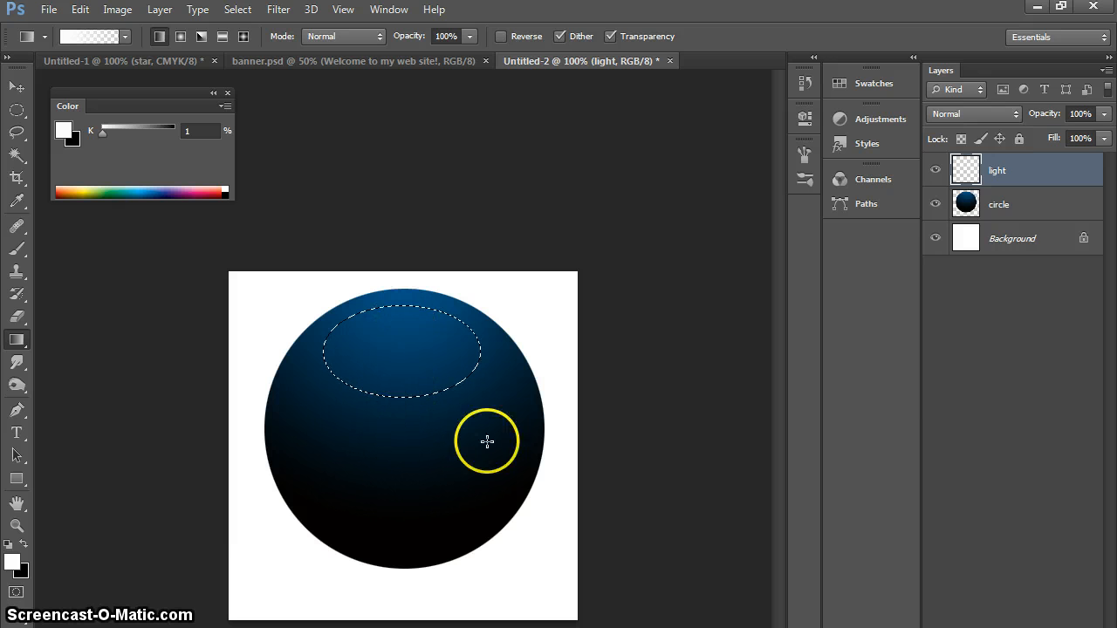
key("ctrl+z")
left_click(415, 341)
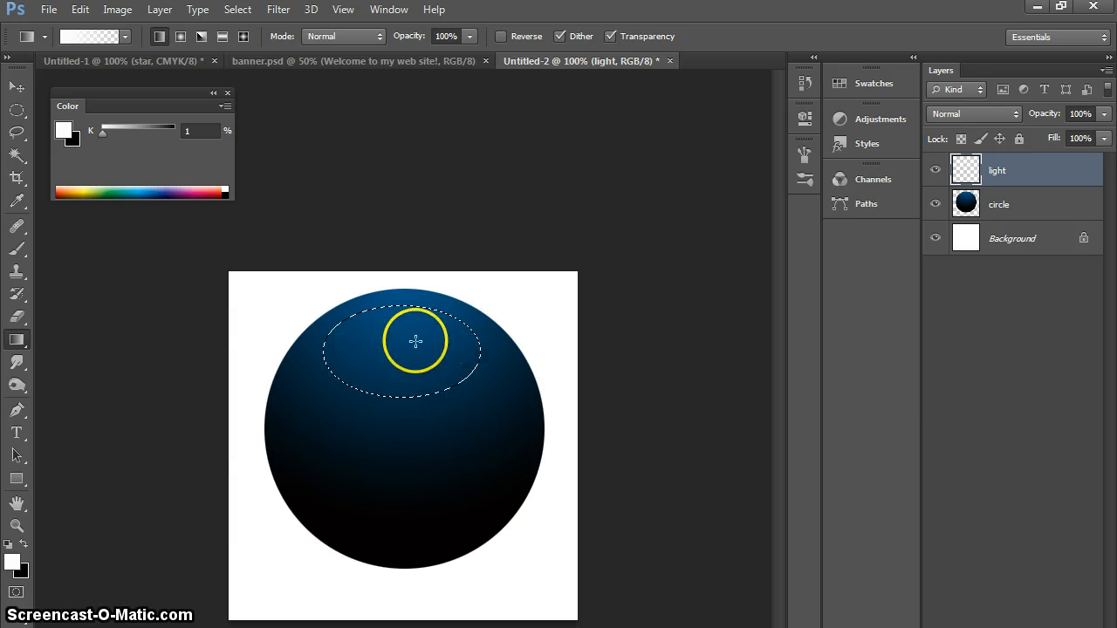
left_click_drag(397, 256, 398, 258)
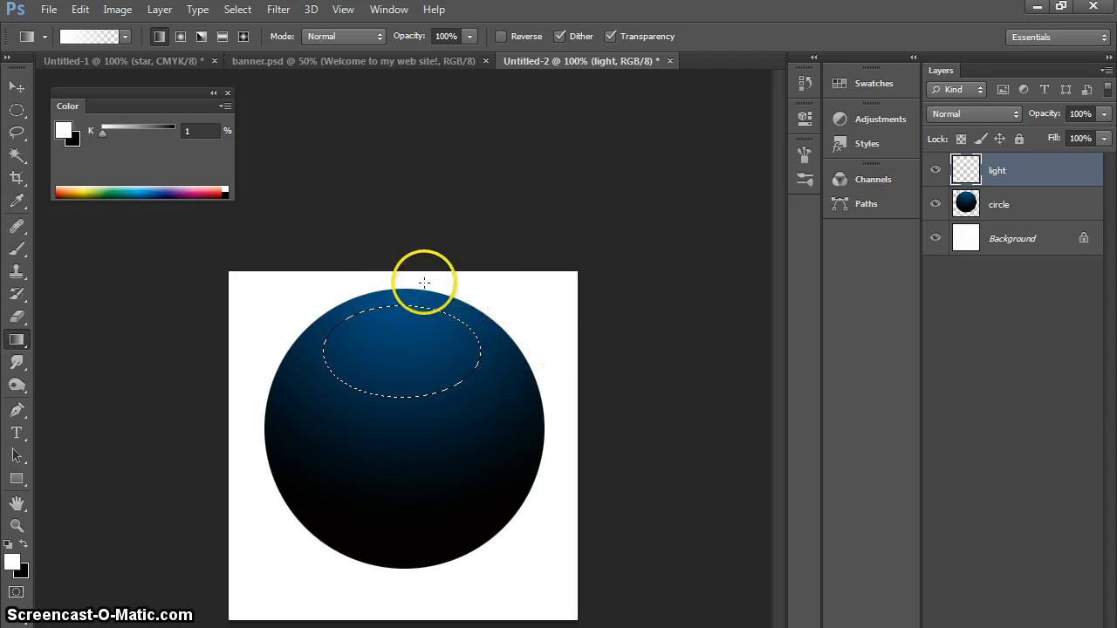
left_click_drag(402, 236, 613, 347)
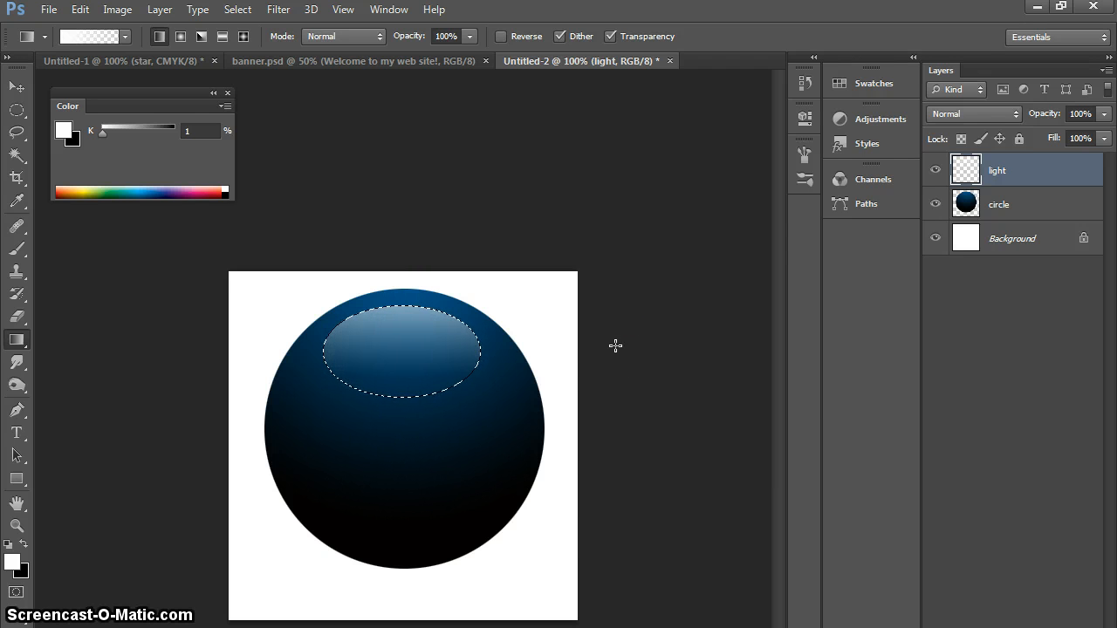
Clear the selection, merge the light layer down into the circle layer, and toggle the merged layer's visibility to check it.
key("ctrl+d")
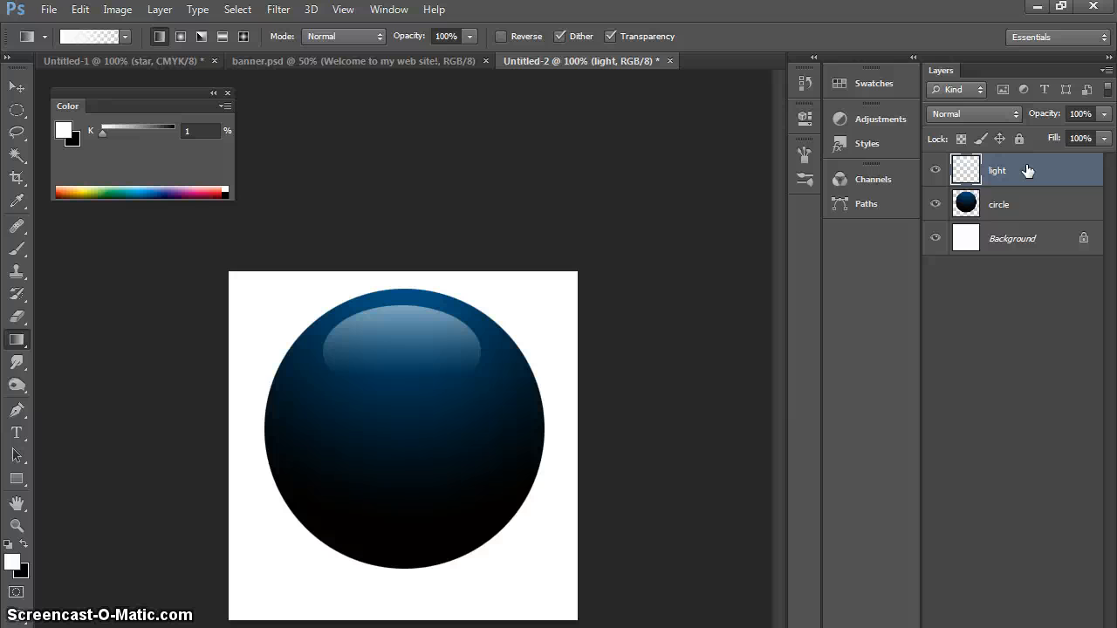
key("ctrl+e")
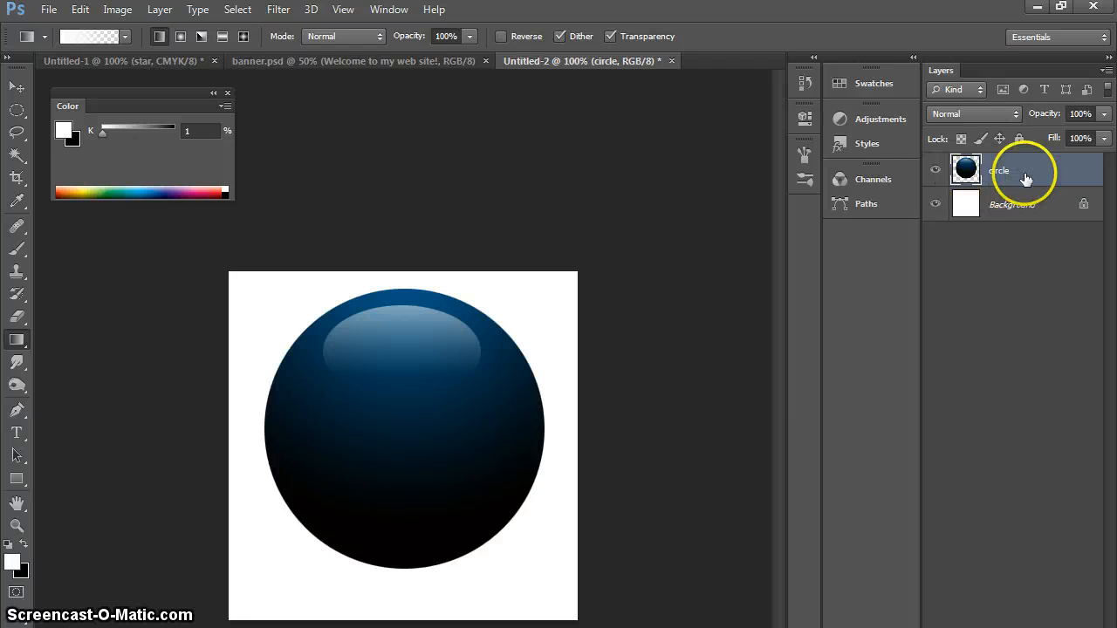
left_click(936, 171)
left_click(935, 171)
left_click(935, 171)
left_click(935, 171)
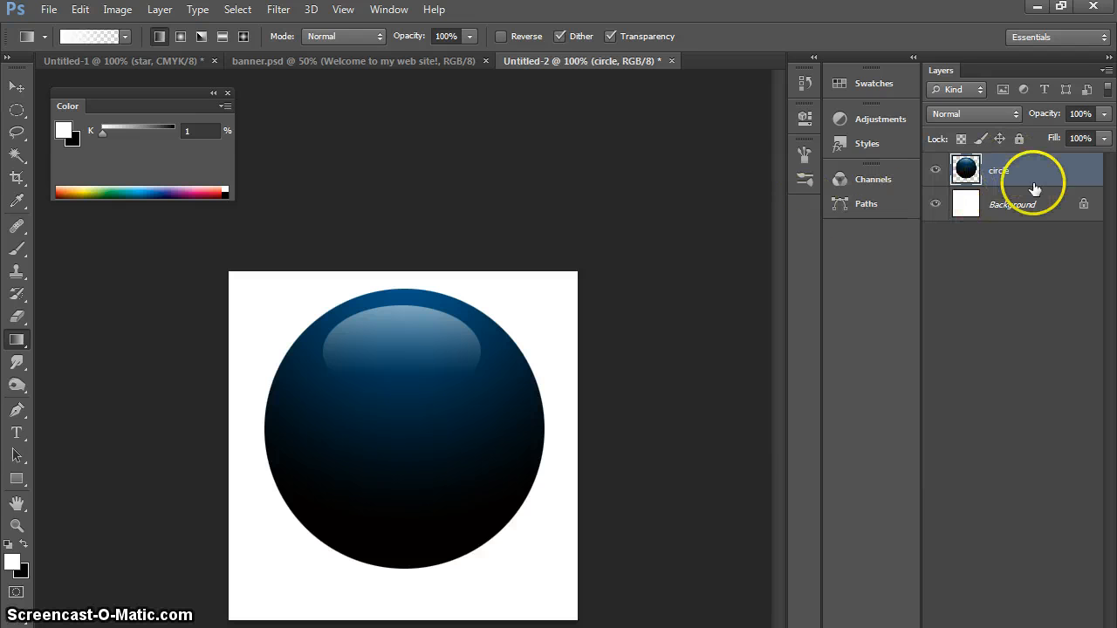
Duplicate the circle layer as circle copy within the same document.
right_click(1033, 183)
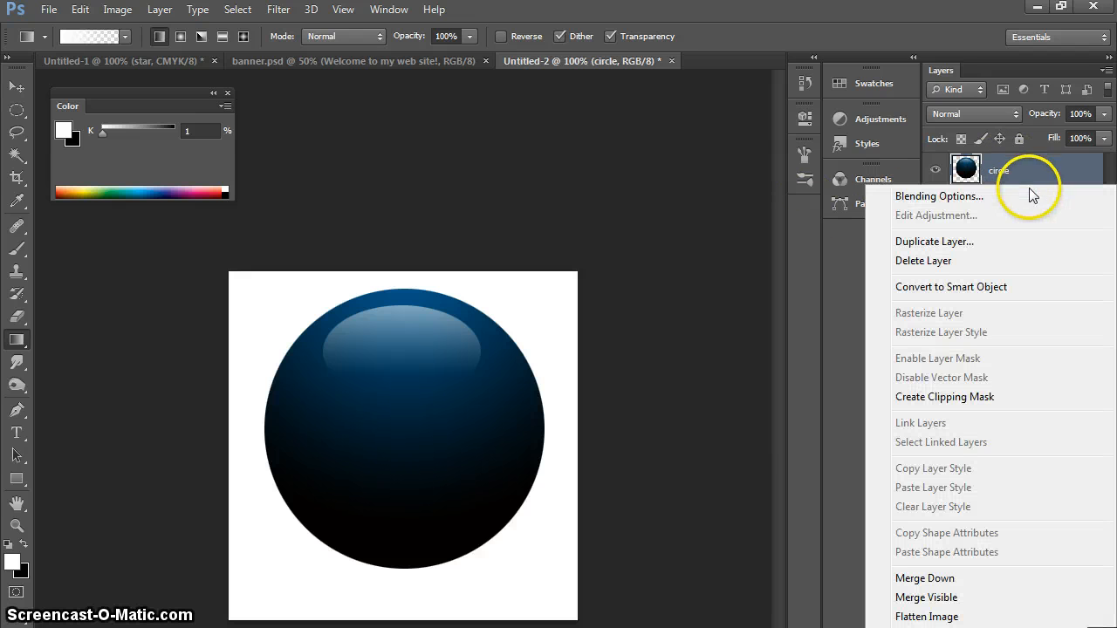
left_click(1004, 245)
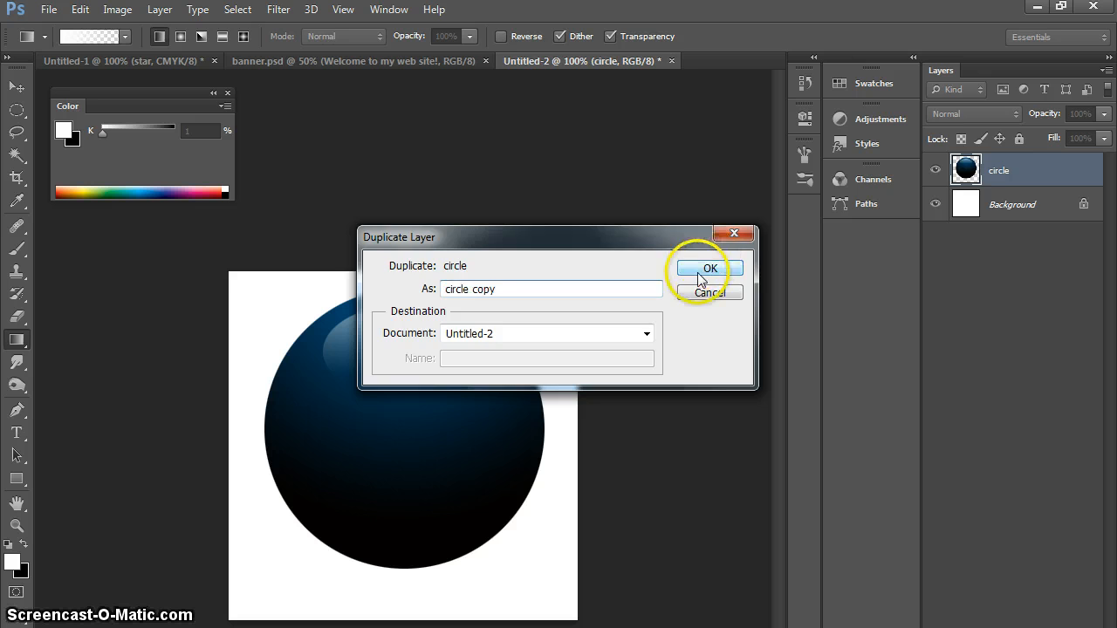
left_click(708, 264)
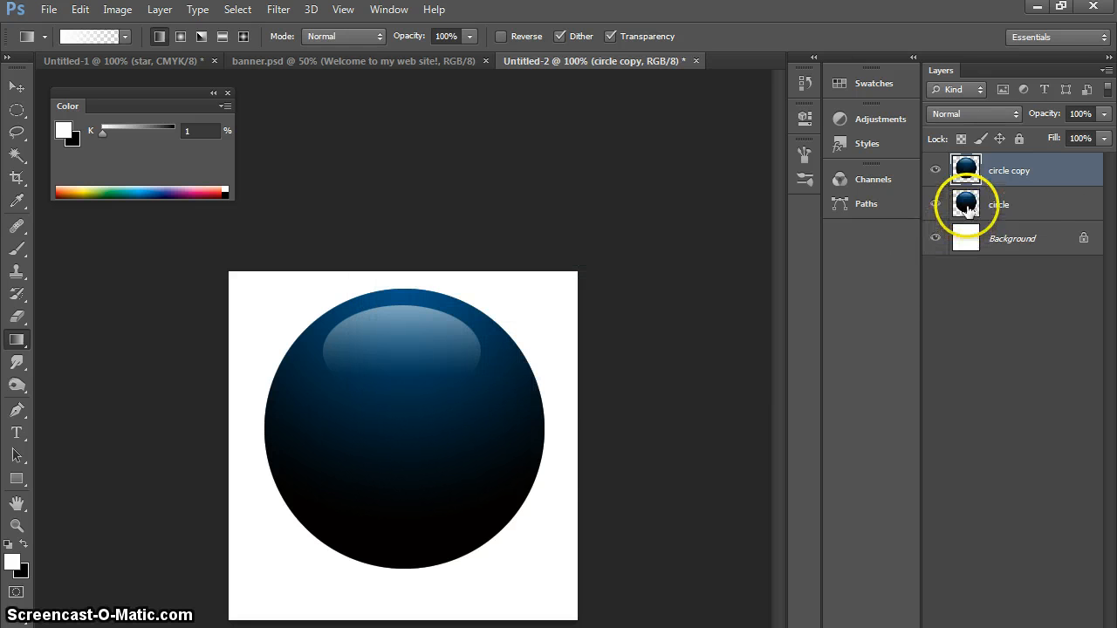
Scale the original circle layer proportionally about its center to roughly 116% so it extends beyond the copy.
left_click(1032, 208)
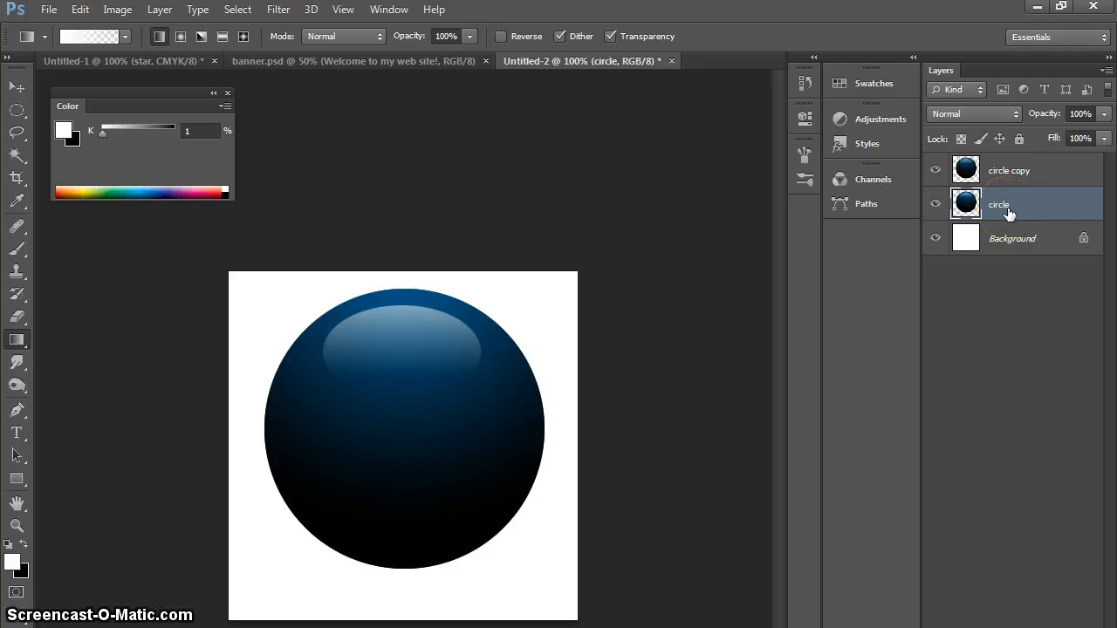
key("ctrl+t")
left_click(962, 247)
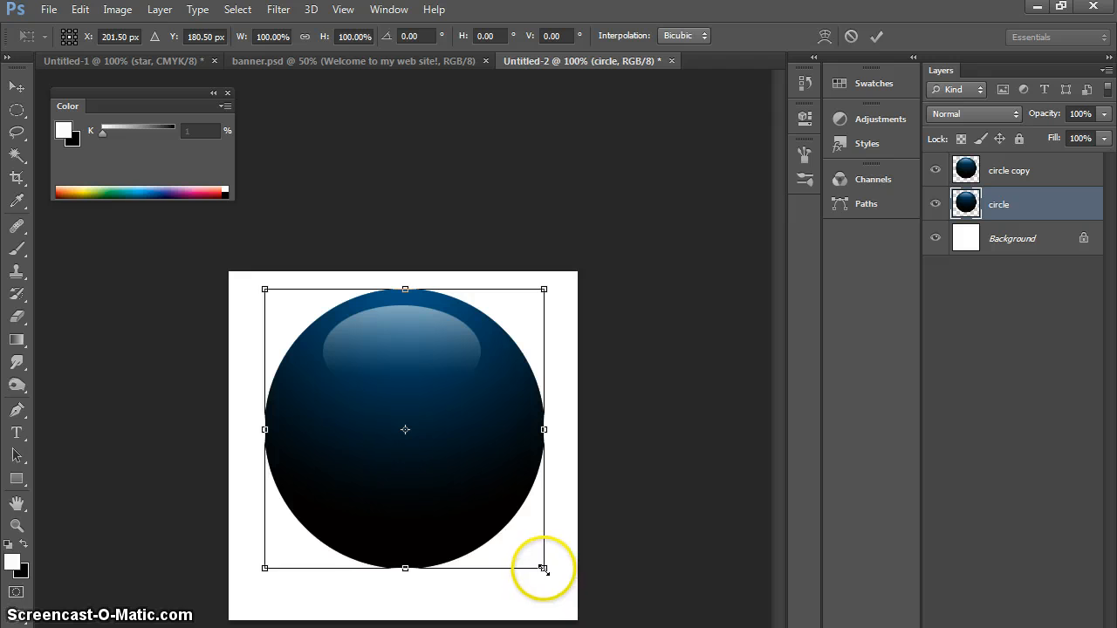
left_click_drag(542, 568, 546, 569)
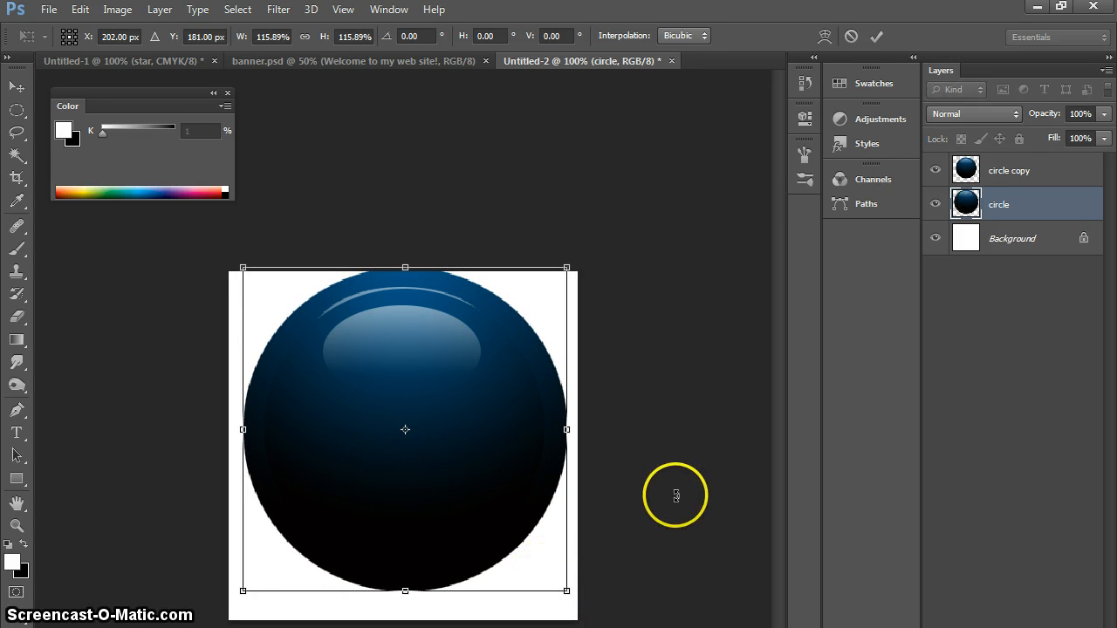
key("Return")
key("g")
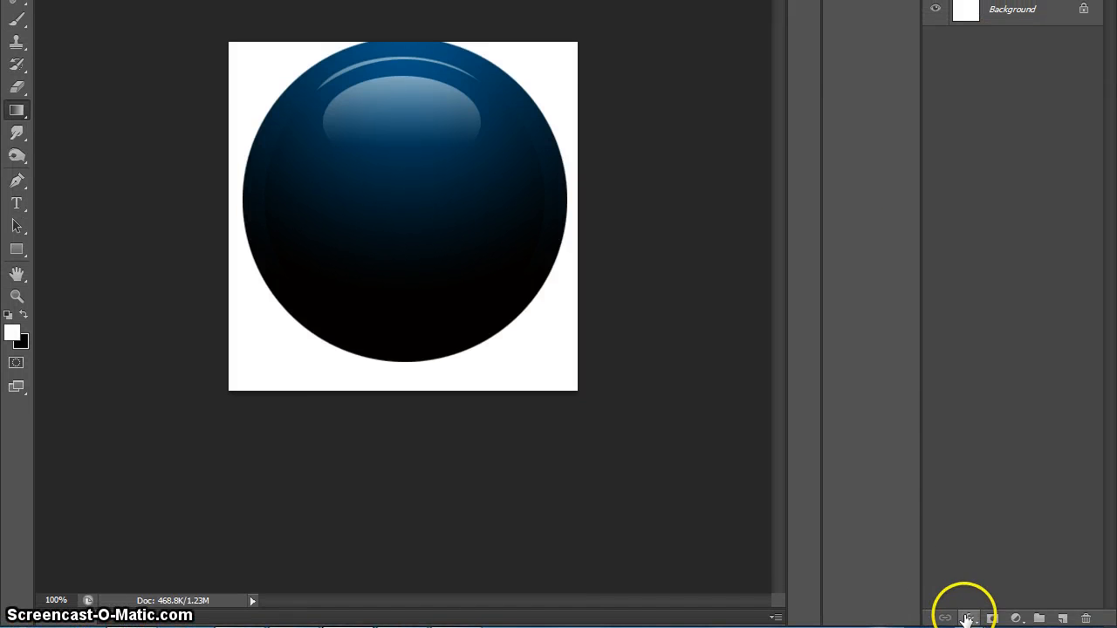
Add a gray Color Overlay at 100% opacity and Normal blend mode to the enlarged circle layer.
left_click(970, 612)
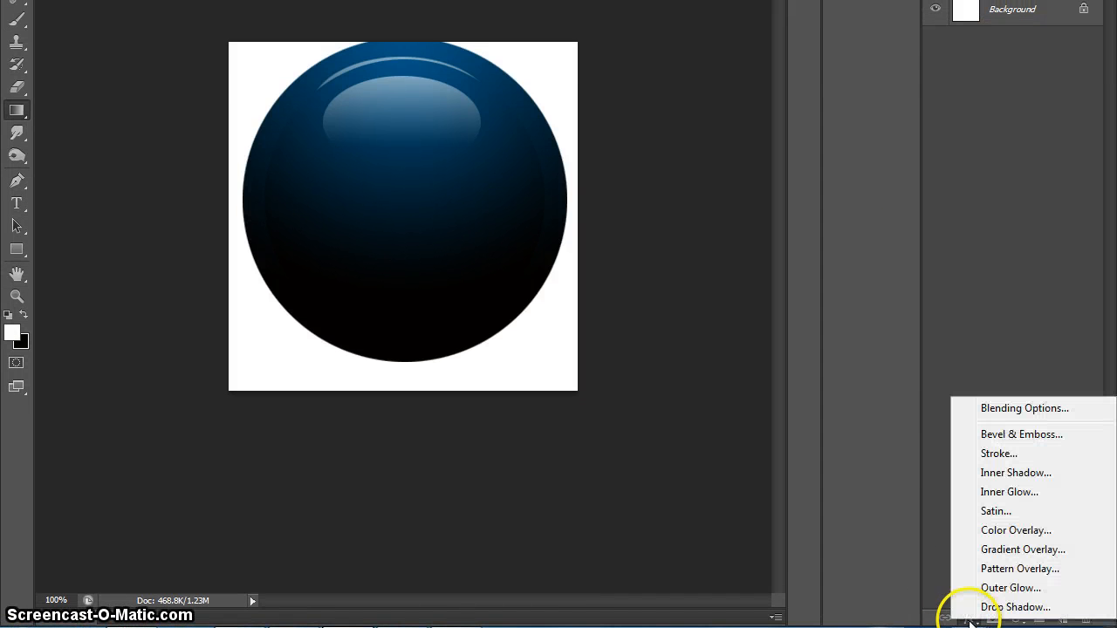
left_click(1009, 531)
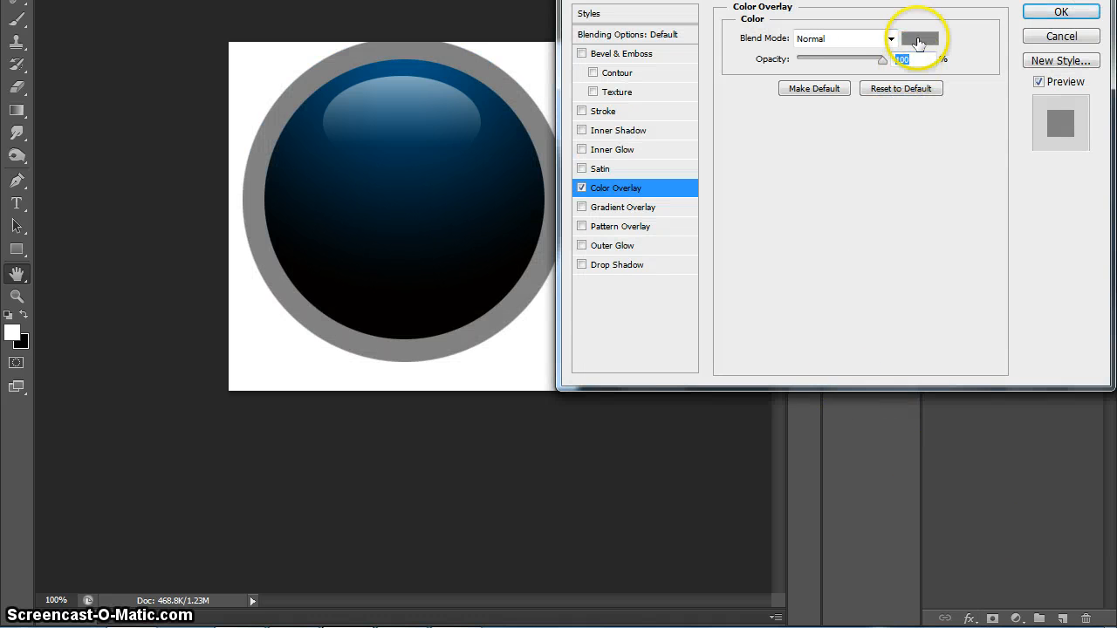
left_click(1060, 19)
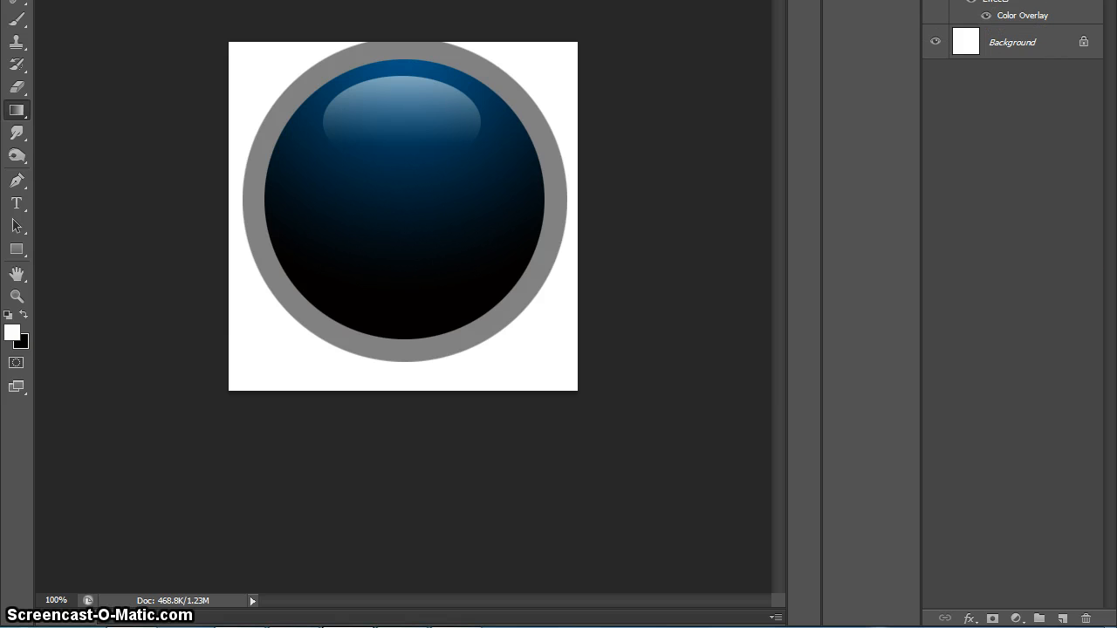
Add a smooth Inner Bevel to the enlarged circle layer with depth 613% and size about 16 px.
double_click(989, 45)
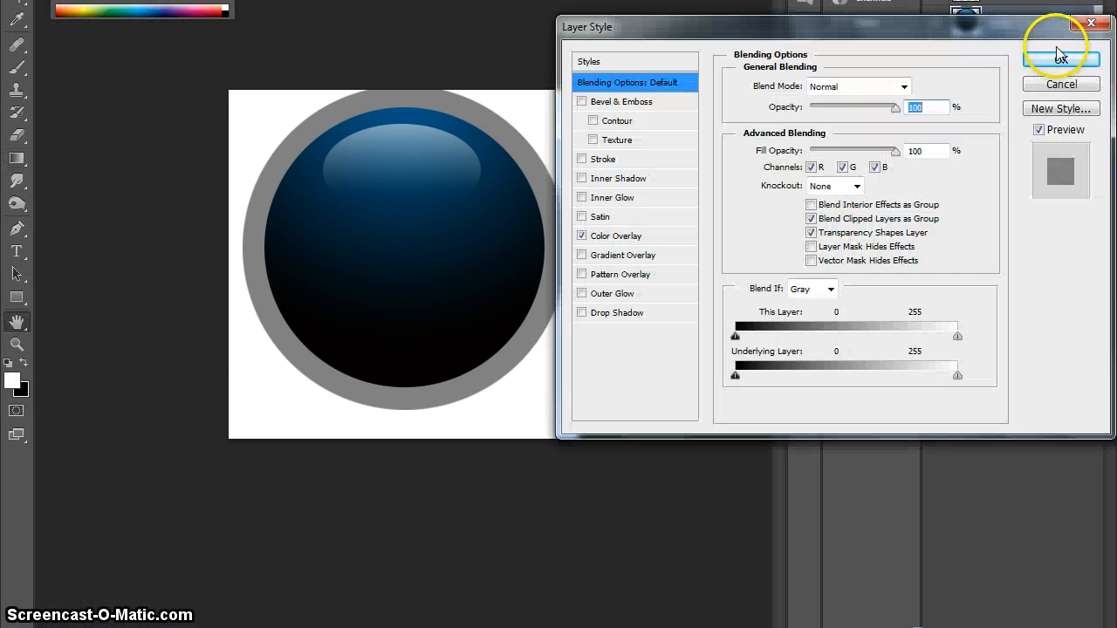
left_click(611, 102)
left_click_drag(810, 131, 856, 130)
left_click_drag(807, 168, 810, 169)
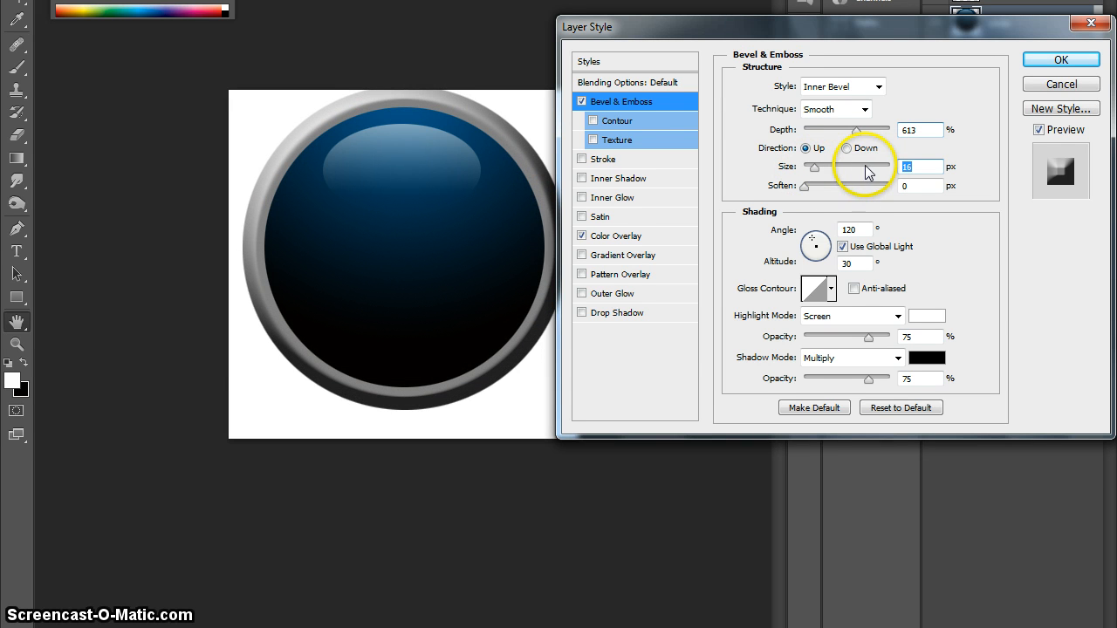
left_click(1060, 60)
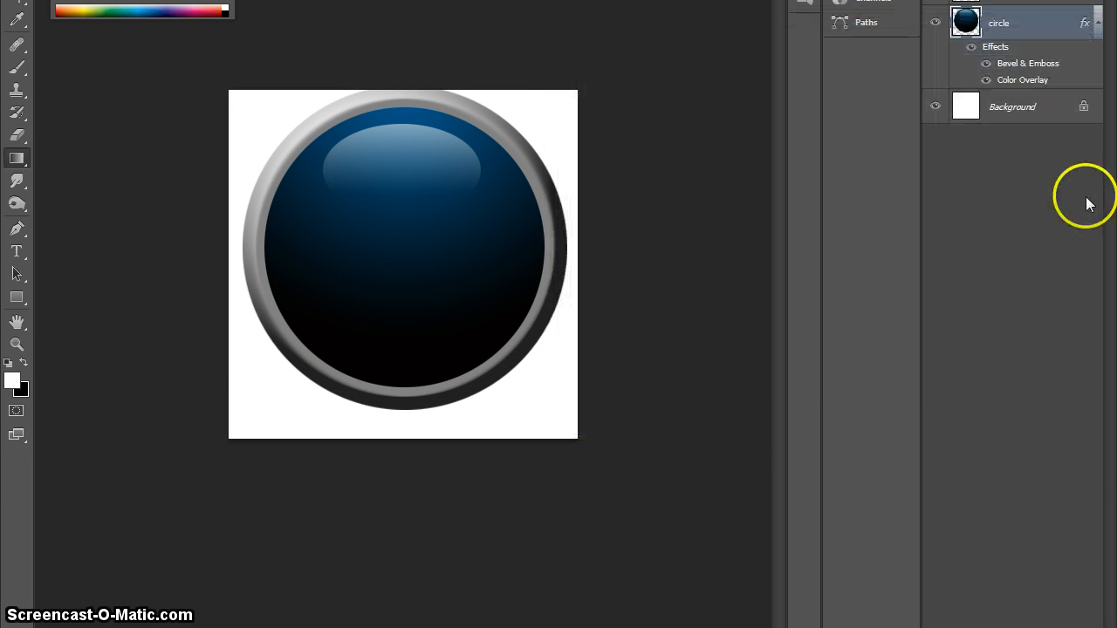
Hide the Background layer and nudge the gray circle layer down until its whole ring fits on the canvas.
left_click(933, 106)
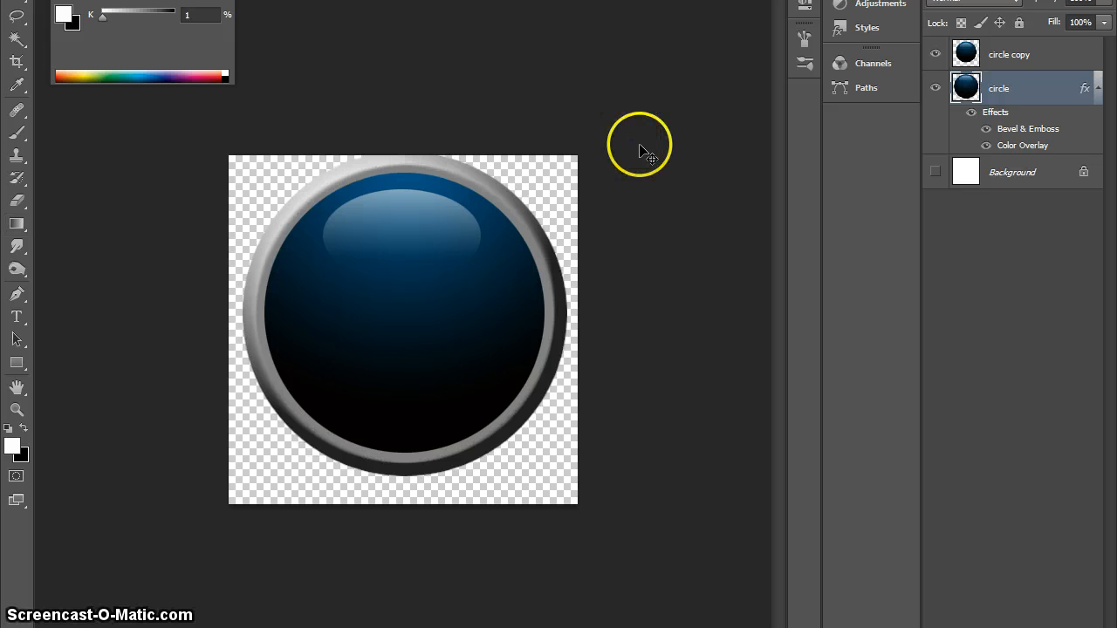
key("Down")
key("Down")
key("Down")
key("Down")
key("Down")
key("Down")
key("Down")
key("Down")
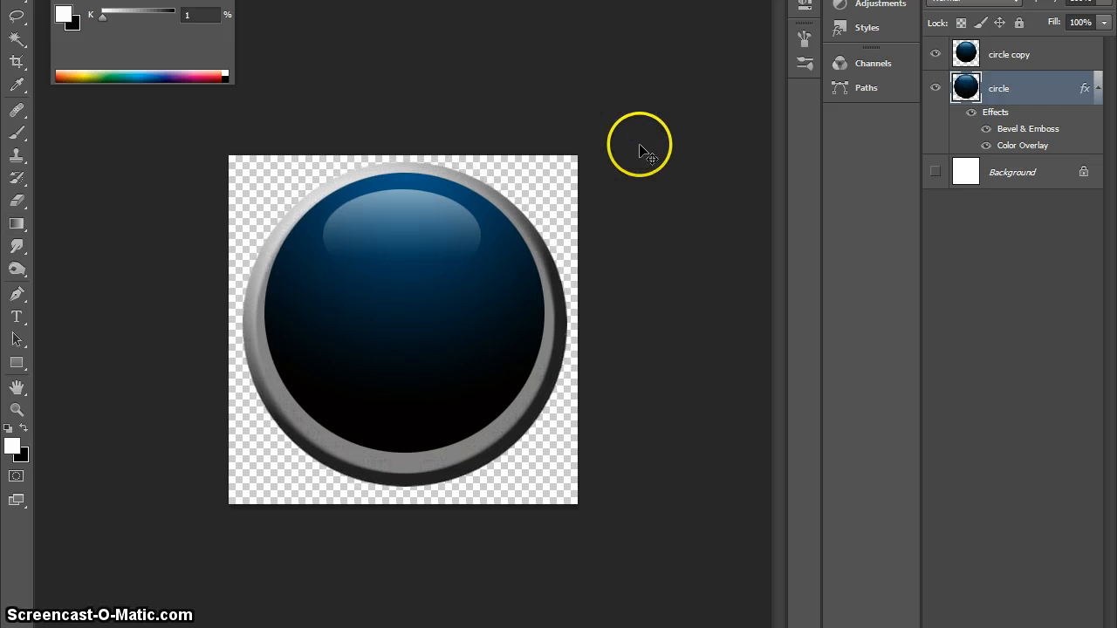
key("Down")
key("Down")
Nudge the circle copy layer down until the blue sphere is centered inside the gray ring.
left_click(1021, 56)
key("Down")
key("Down")
key("Down")
key("Down")
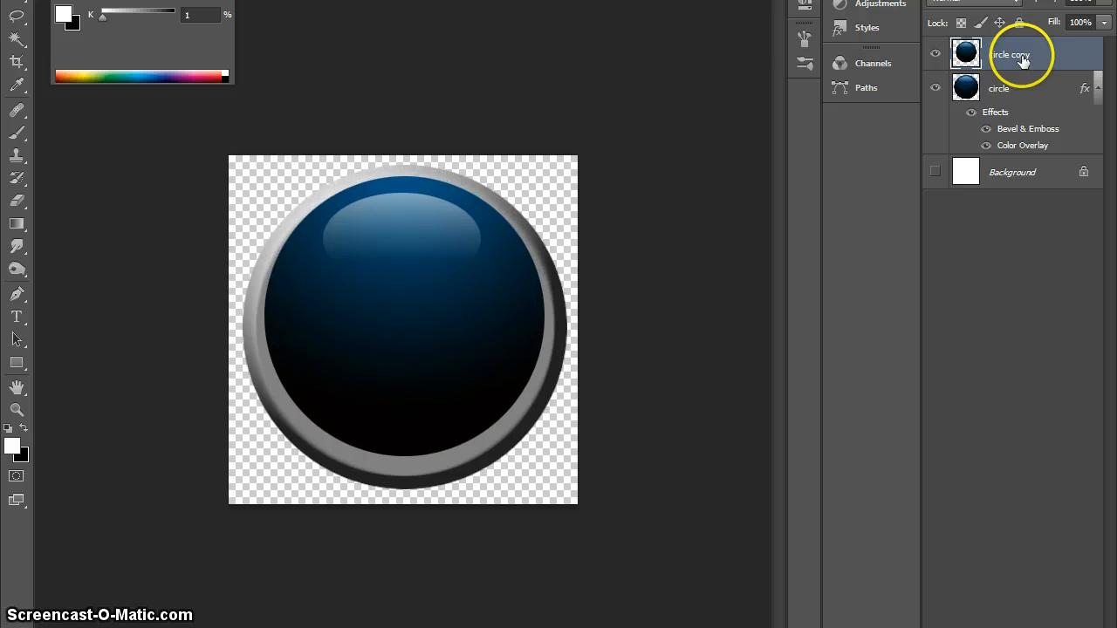
key("Down")
key("Down")
key("Down")
key("Down")
key("Down")
key("Down")
key("Down")
key("Down")
key("Down")
key("Down")
key("Down")
key("Down")
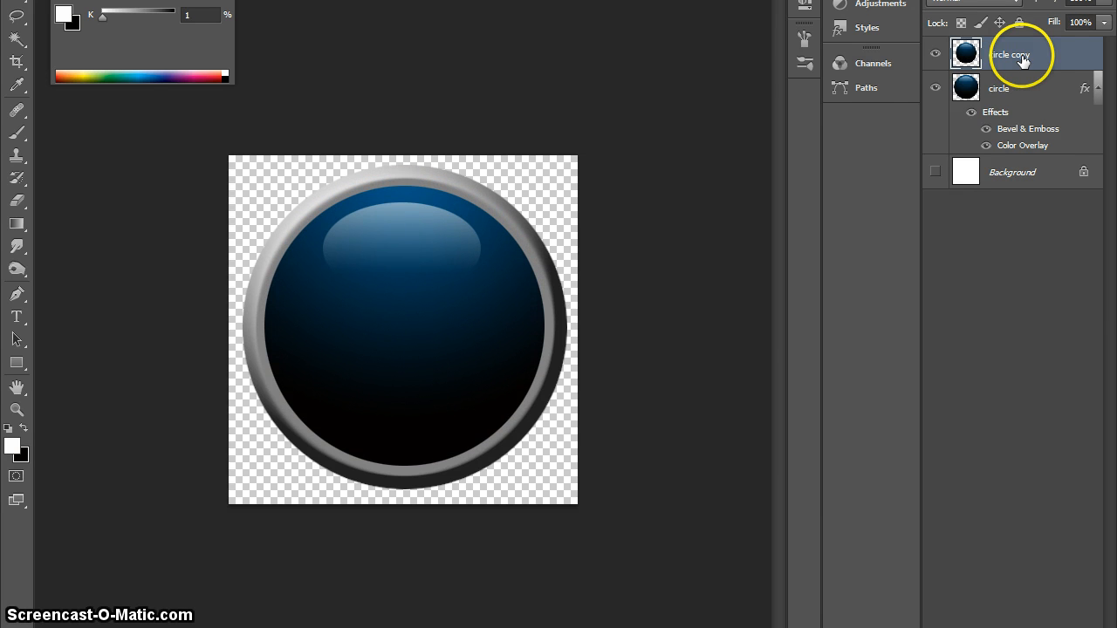
key("Down")
key("Down")
key("Down")
key("Up")
key("Up")
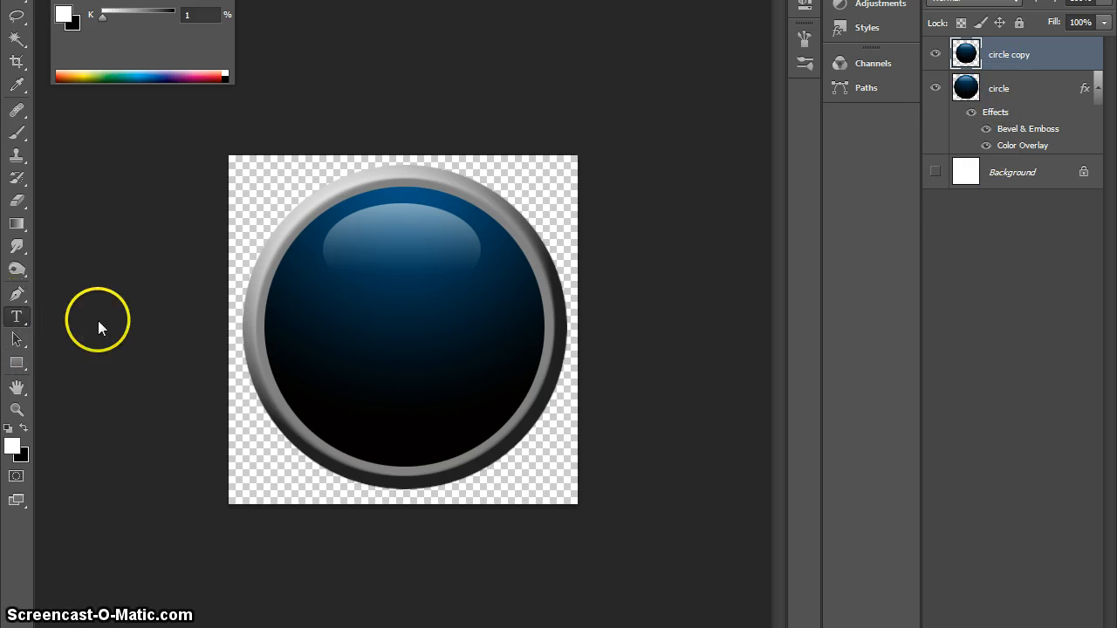
Add the white text Facebook and scale it to about 56 pt across the lower half of the sphere.
left_click(323, 372)
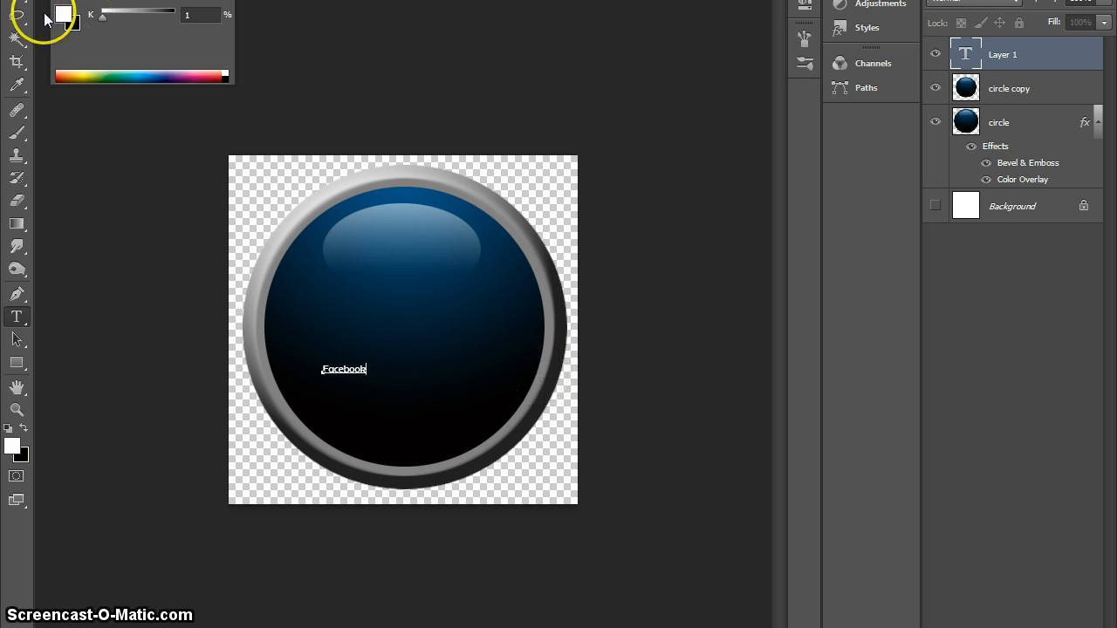
left_click(15, 1)
key("ctrl+t")
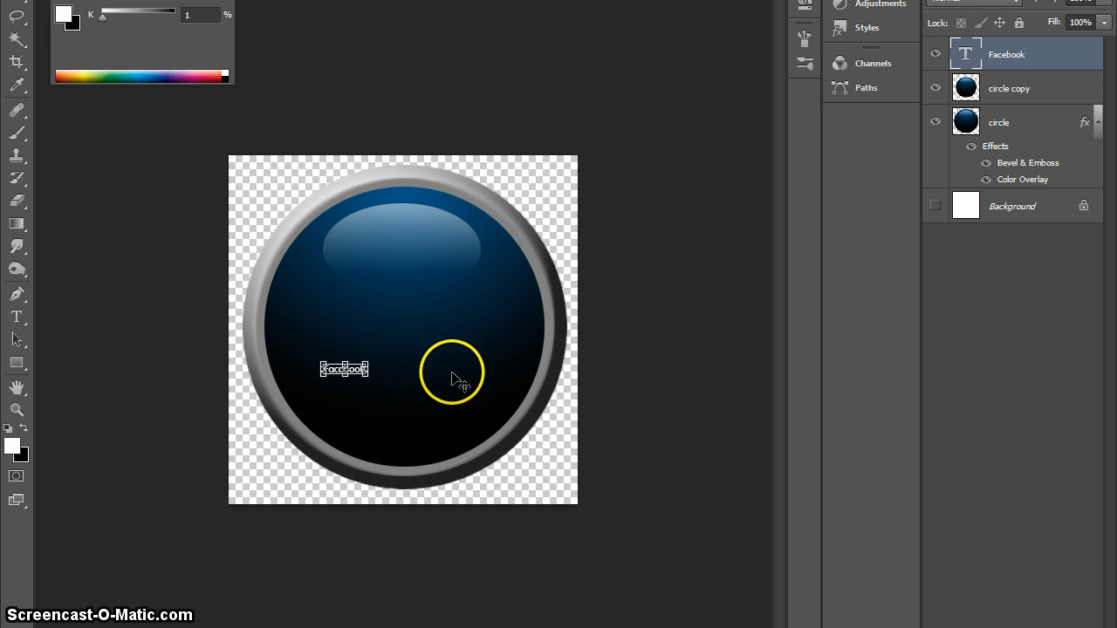
left_click_drag(366, 380, 501, 456)
left_click_drag(479, 412, 451, 393)
key("ctrl+z")
key("Return")
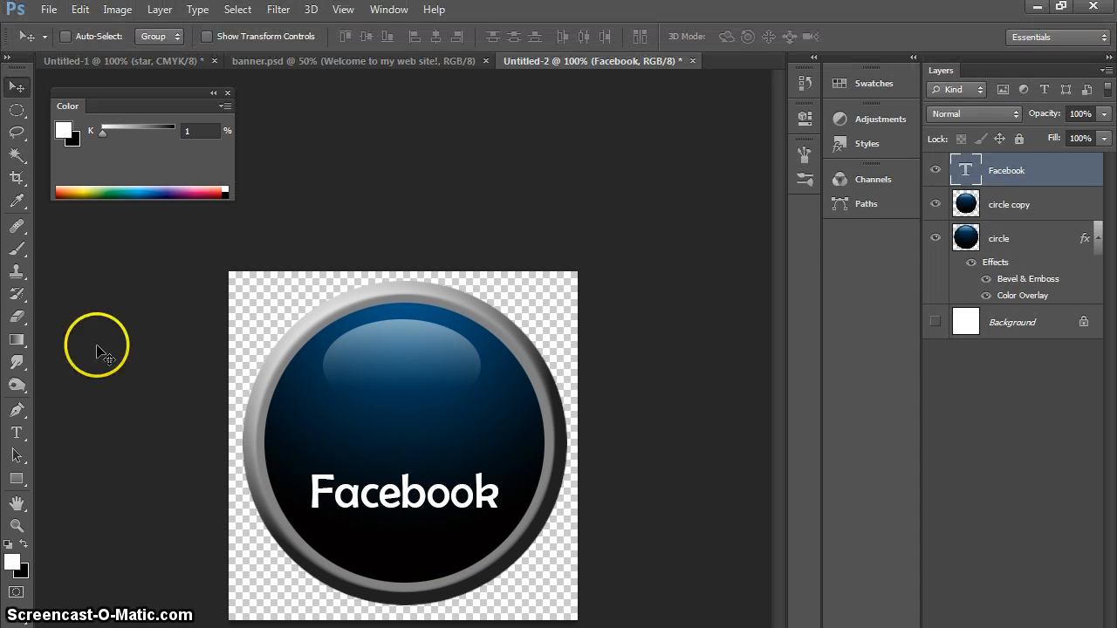
Warp the Facebook text with the Fisheye style at -24% bend and move it slightly lower on the sphere.
left_click(17, 433)
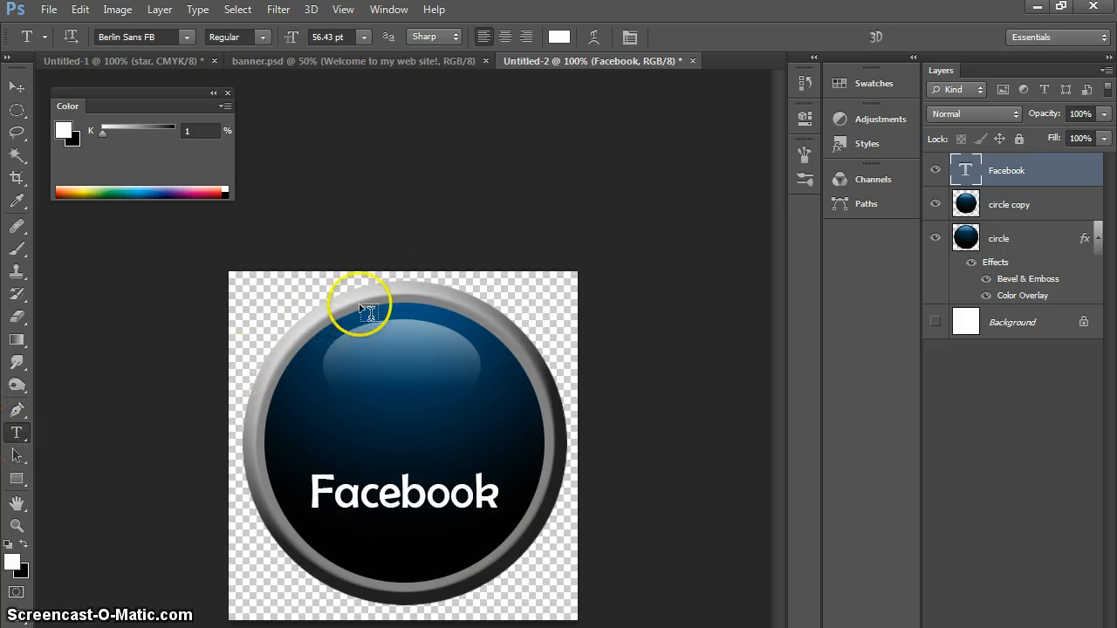
left_click(597, 36)
left_click(587, 249)
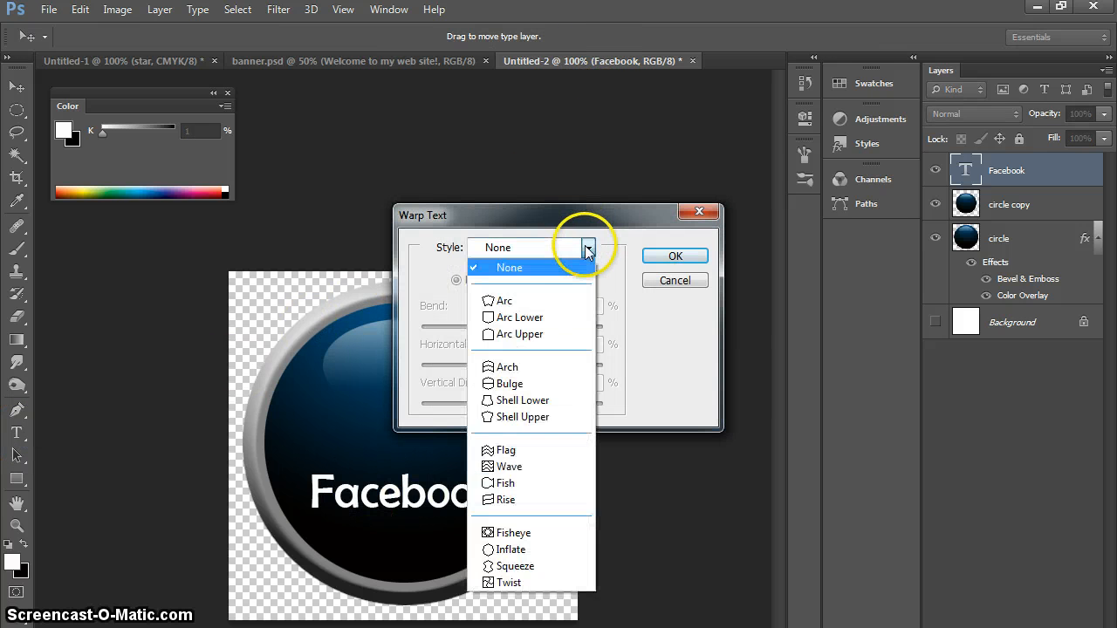
left_click(565, 532)
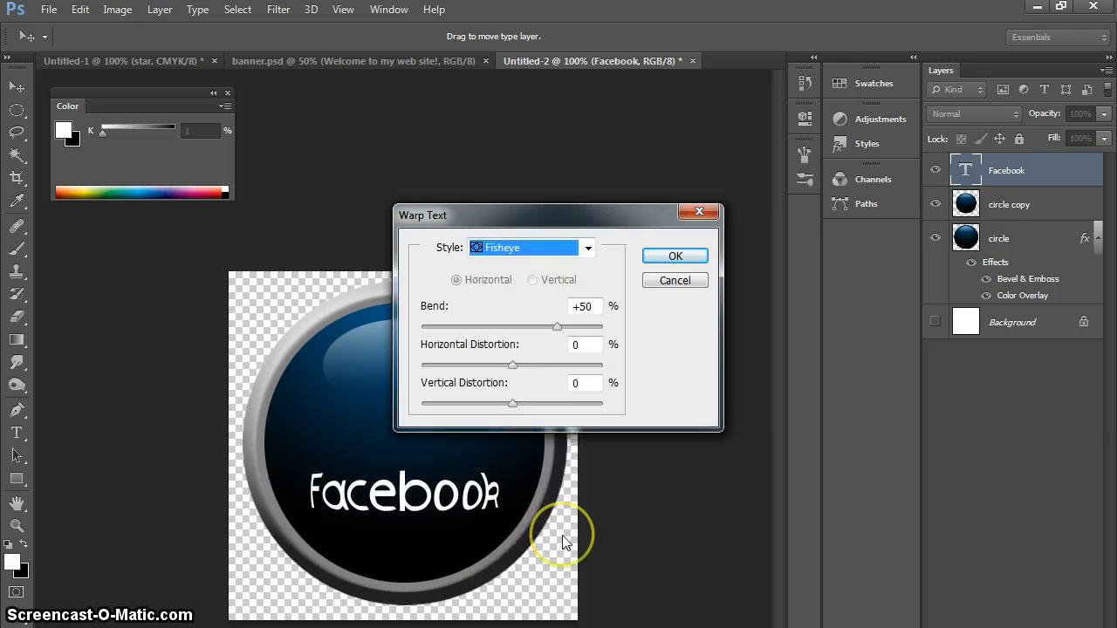
left_click_drag(557, 326, 491, 329)
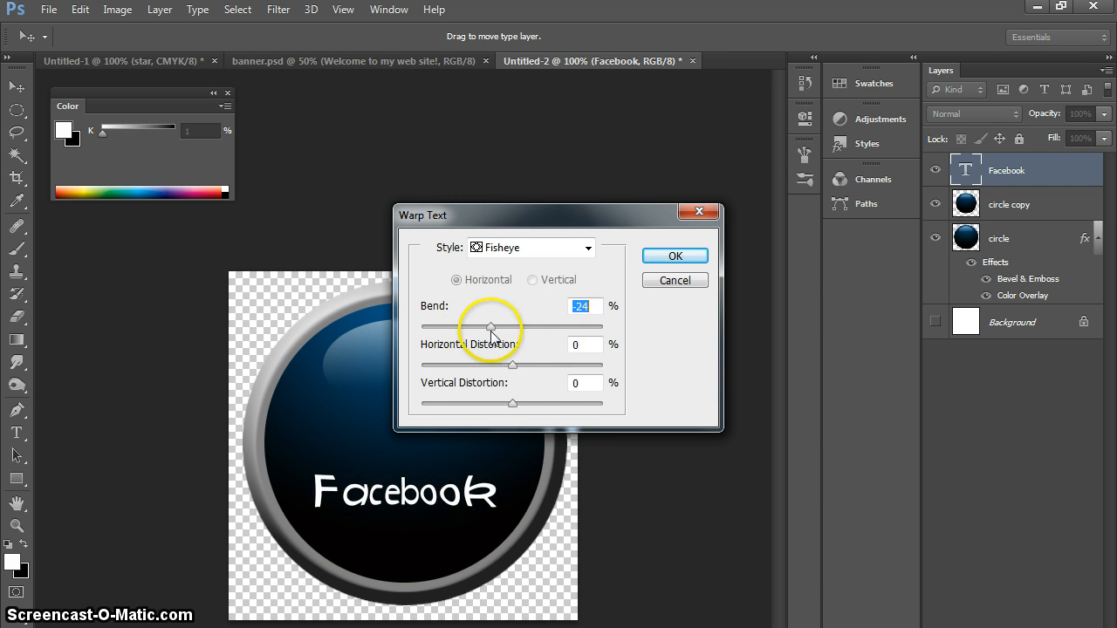
left_click(675, 256)
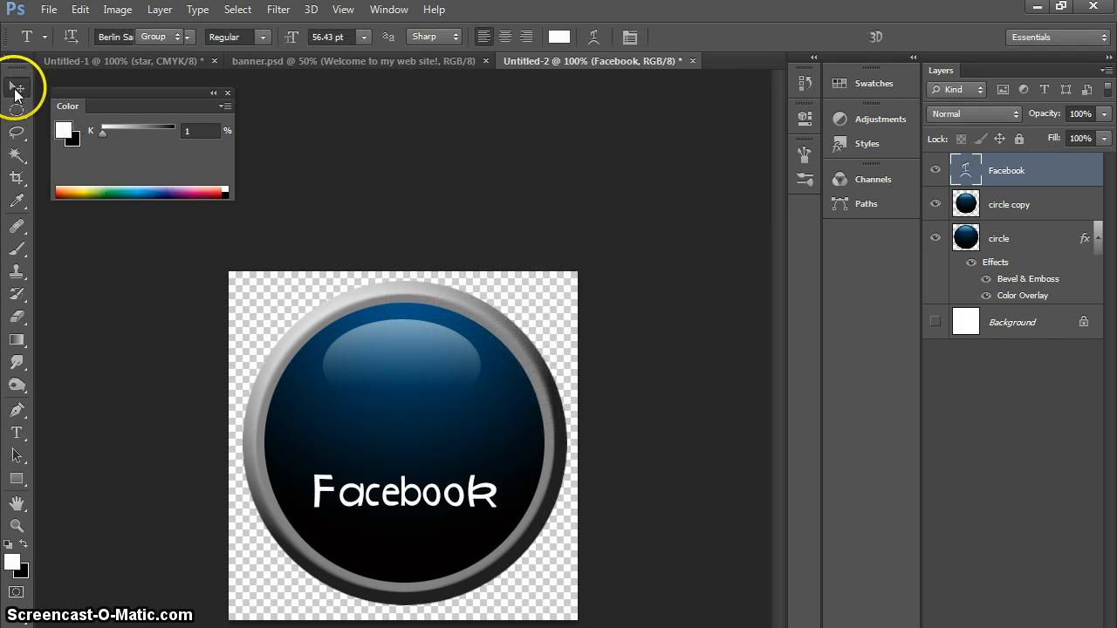
left_click(17, 87)
left_click_drag(434, 486, 442, 503)
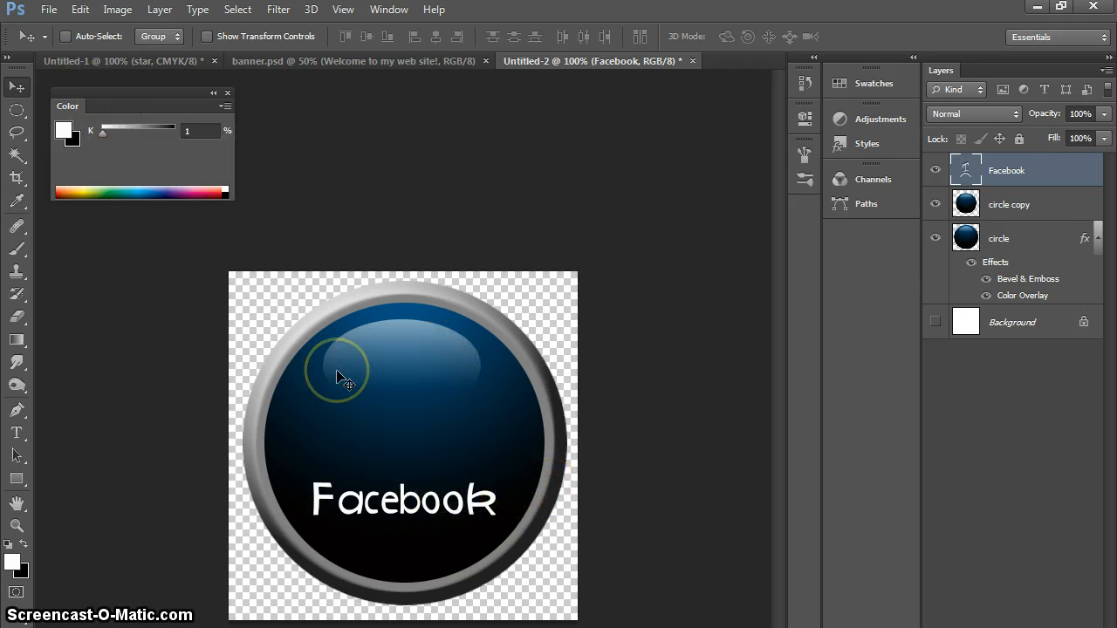
Save the document in Photoshop format as facebook in the photoshop folder.
left_click(47, 11)
left_click(71, 202)
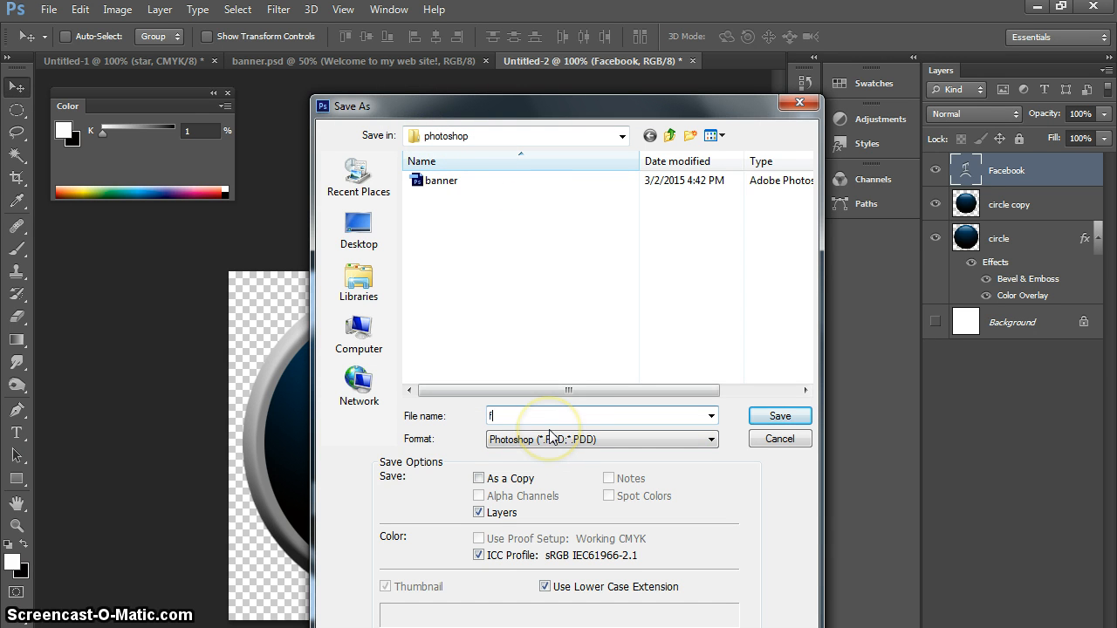
type("facebook")
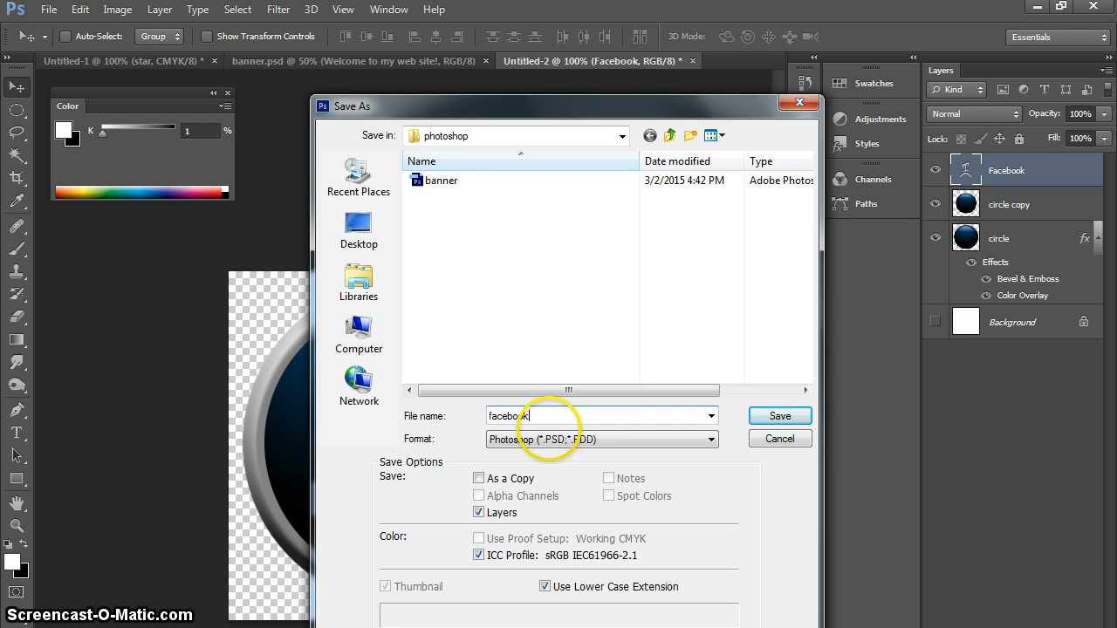
left_click(765, 420)
left_click(872, 323)
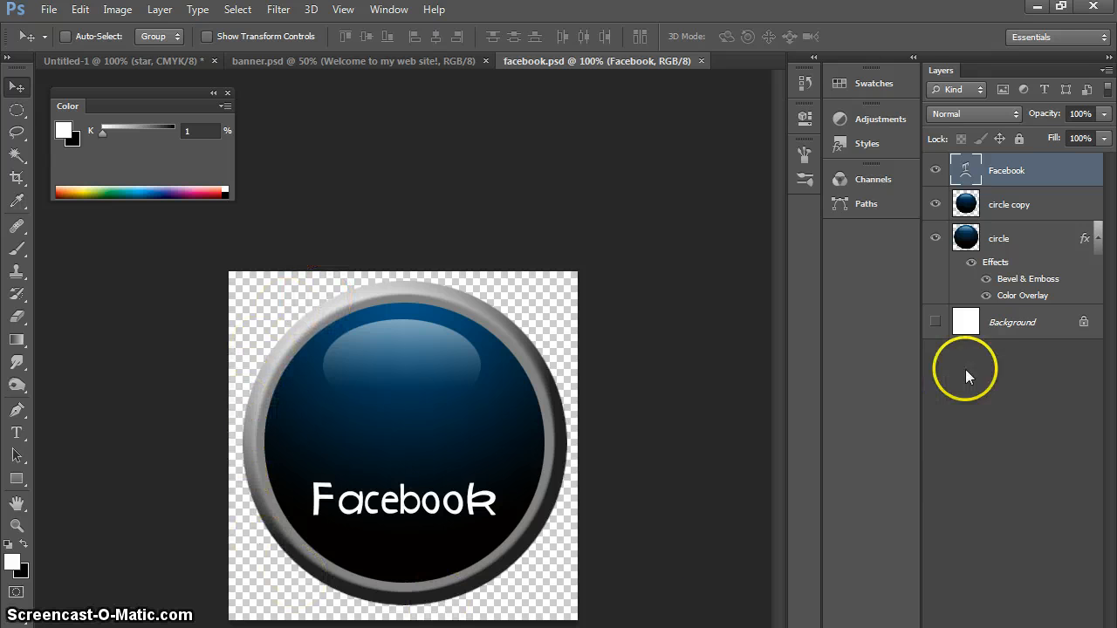
Show the white Background layer to compare the button against it, and hide it again.
left_click(935, 323)
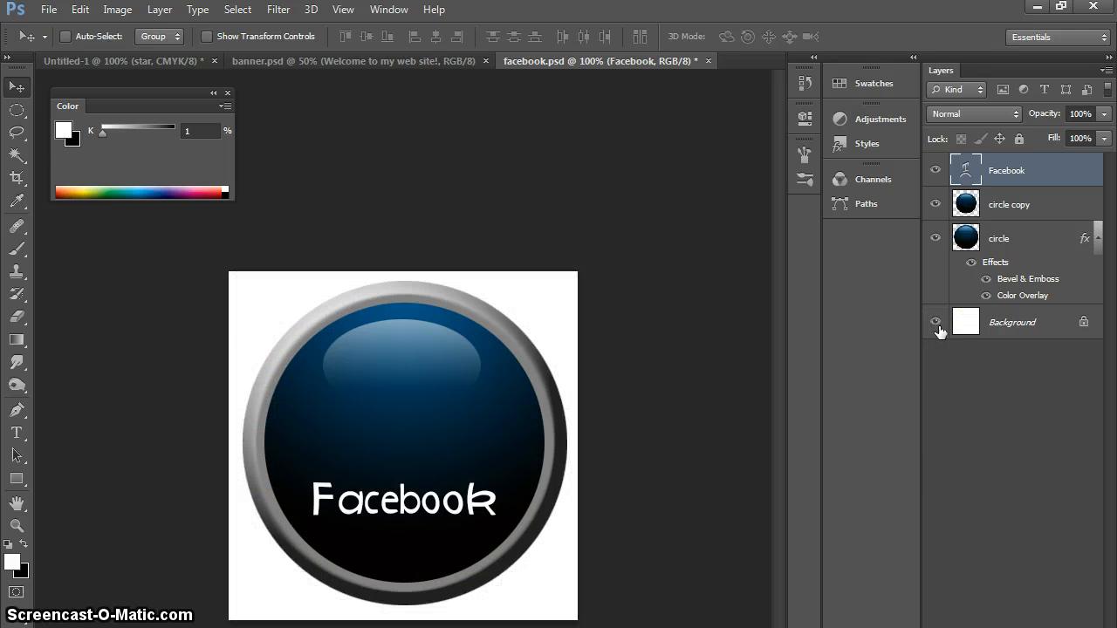
left_click(935, 323)
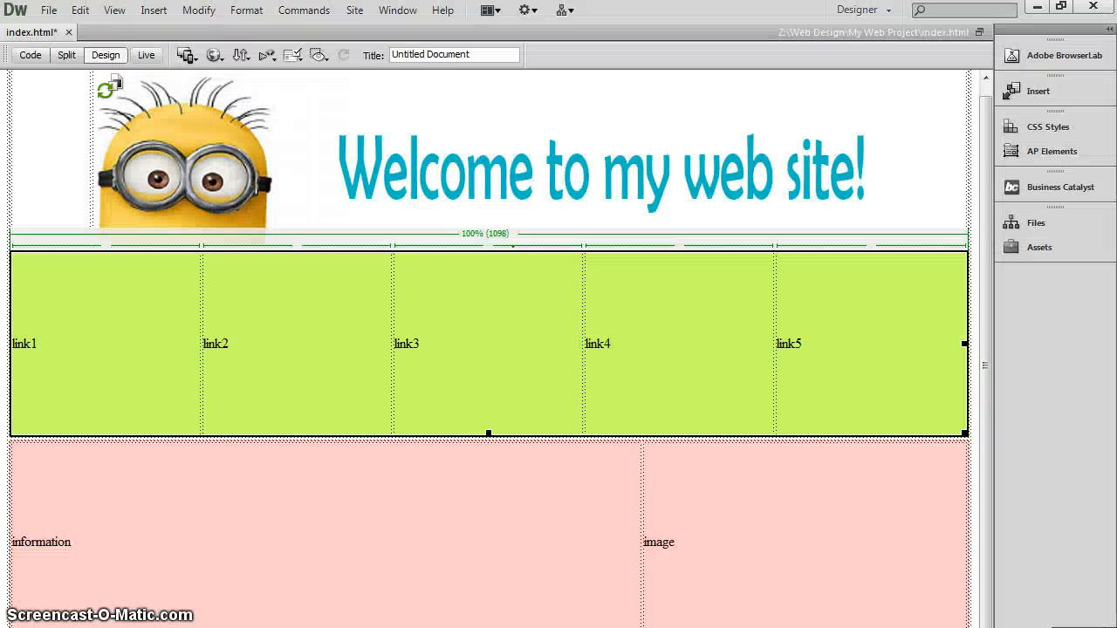
Switch to Dreamweaver and replace the link1 text with the facebook Photoshop image from the photoshop folder.
left_click_drag(55, 344, 7, 338)
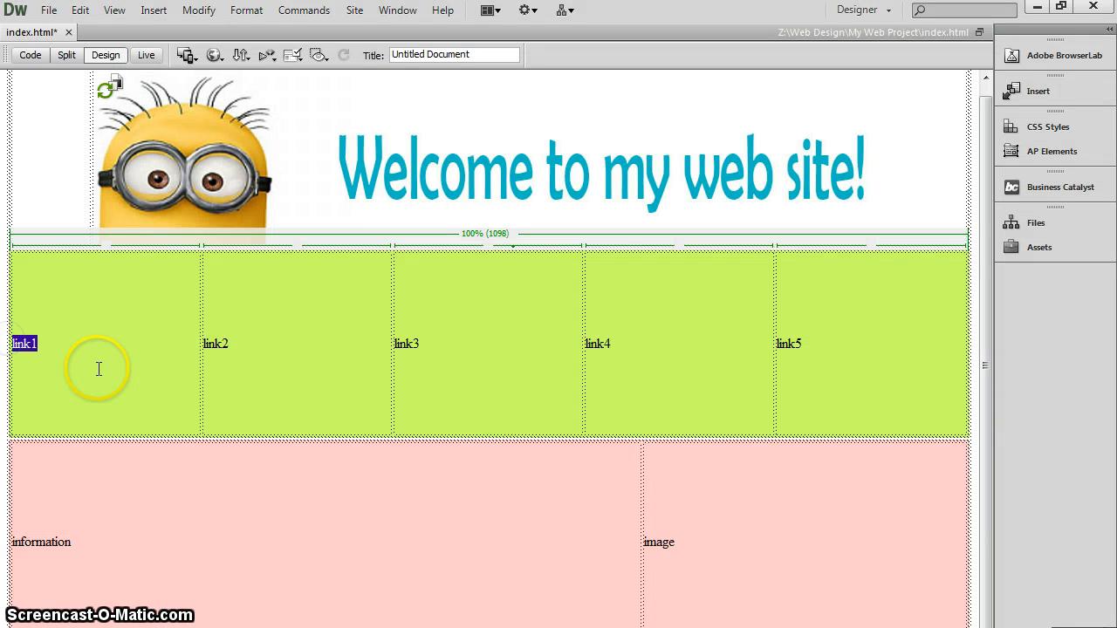
left_click(153, 9)
left_click(173, 50)
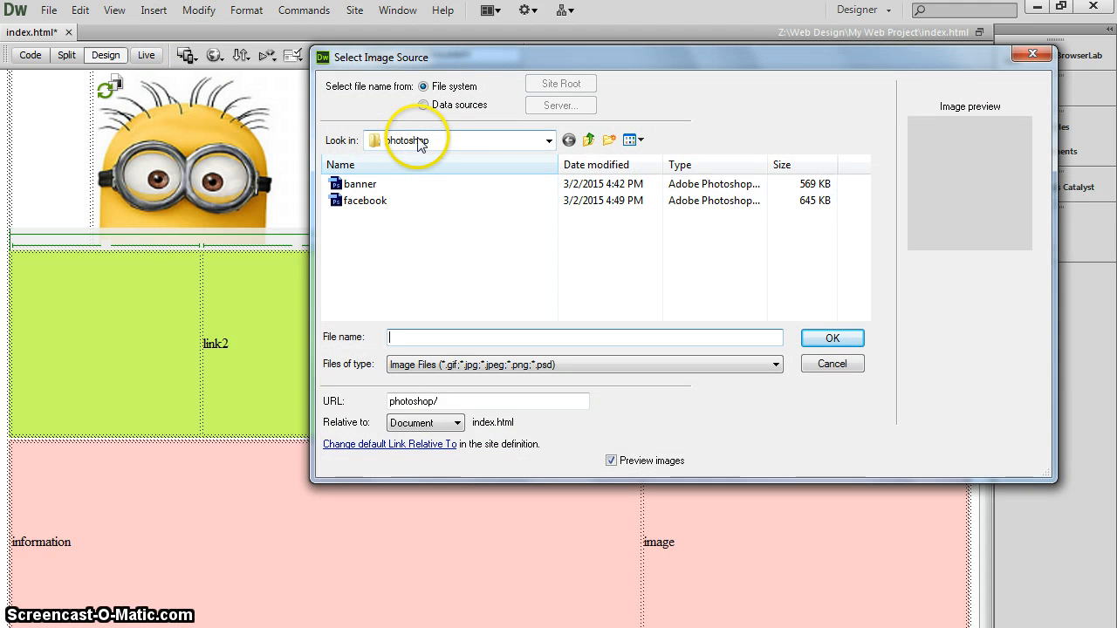
double_click(351, 201)
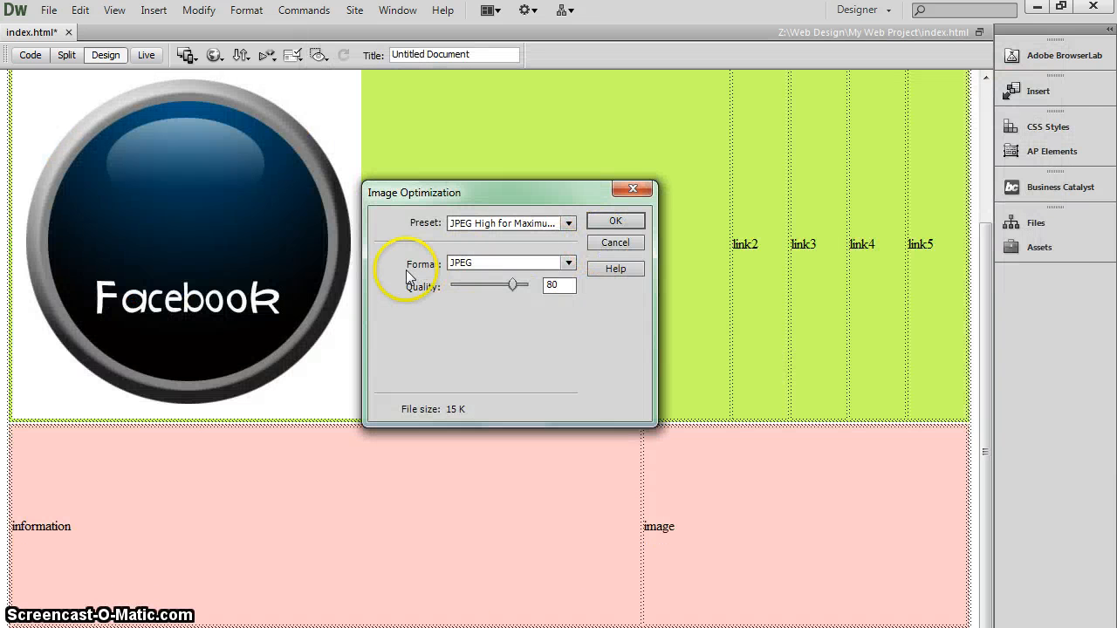
Optimize the image as PNG 32, save it as facebook in the images folder, and insert it without alternate text.
left_click(567, 263)
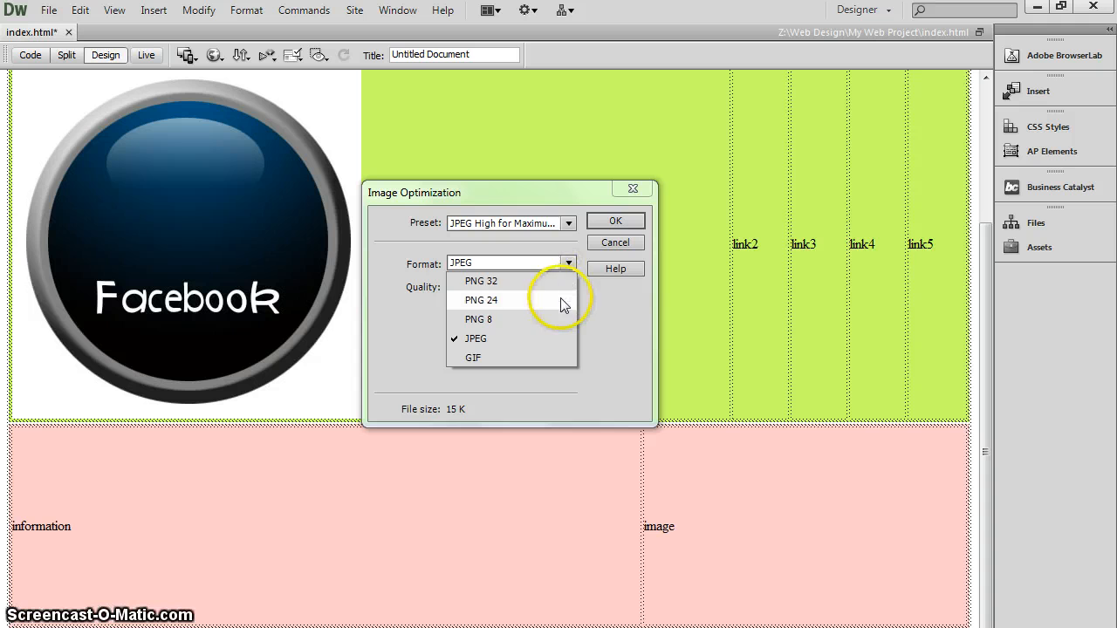
left_click(560, 282)
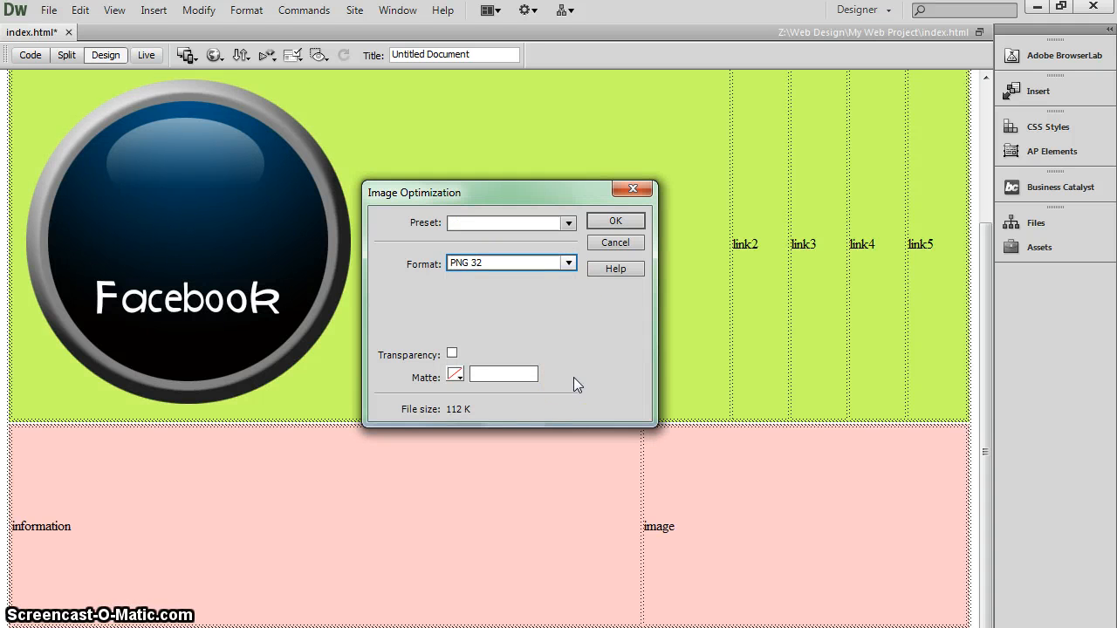
left_click(636, 224)
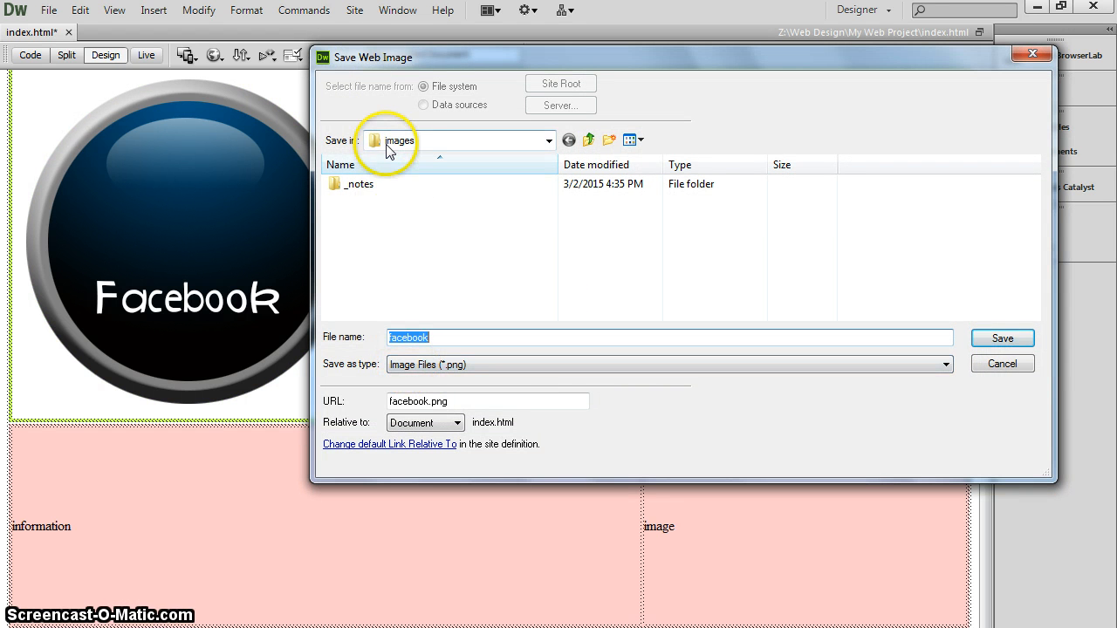
left_click(993, 342)
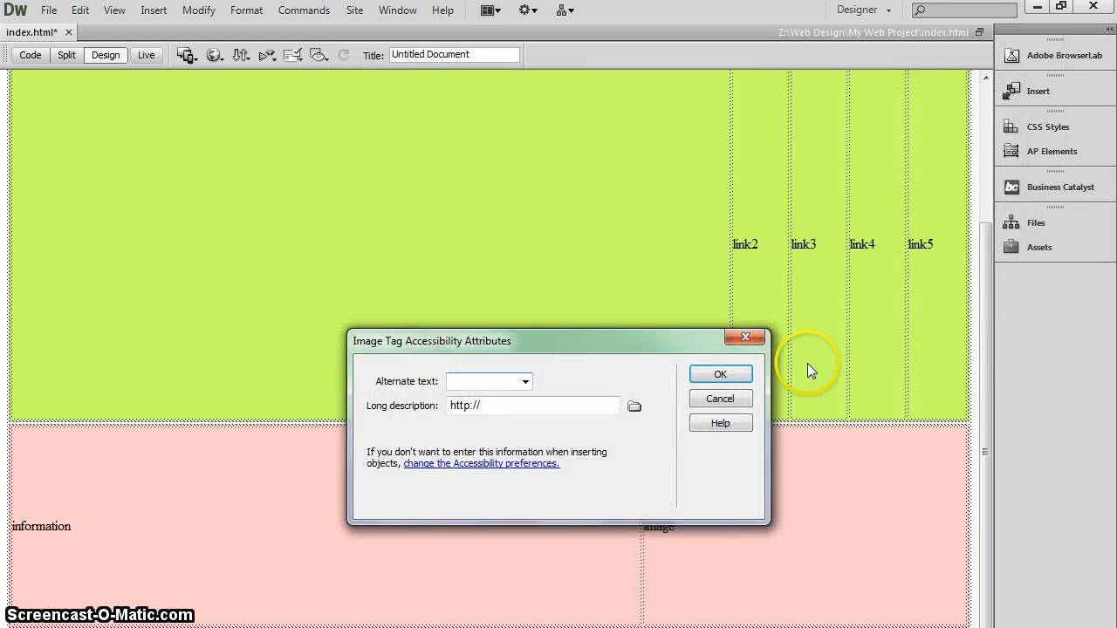
left_click(720, 373)
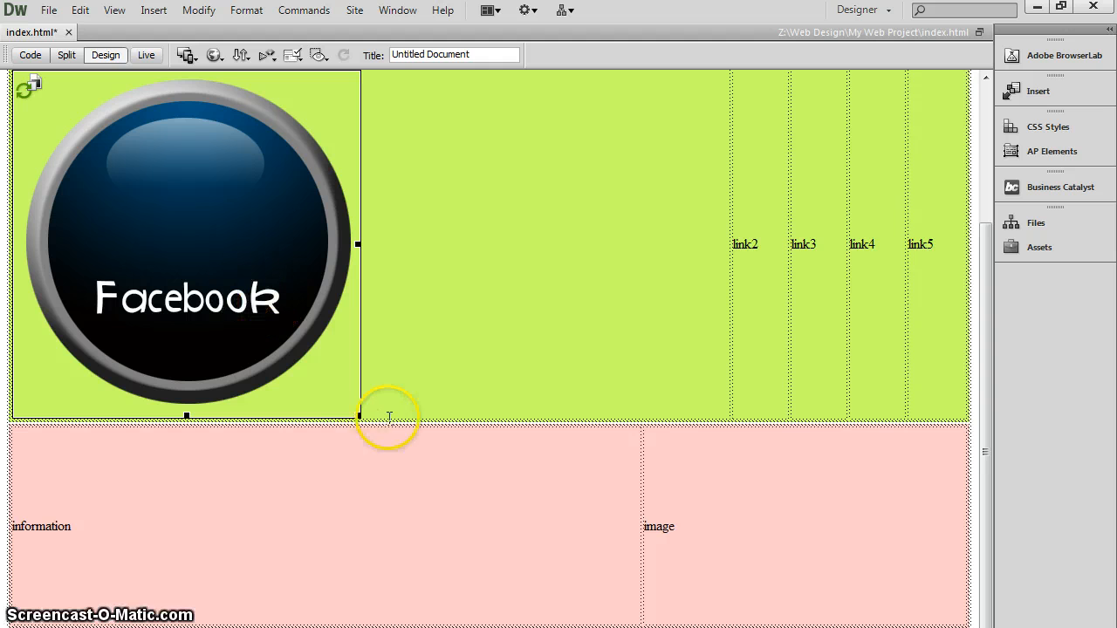
Scale the Facebook button image down proportionally to about two-thirds of its size so the link row becomes shorter.
left_click_drag(359, 417, 236, 280)
left_click(352, 486)
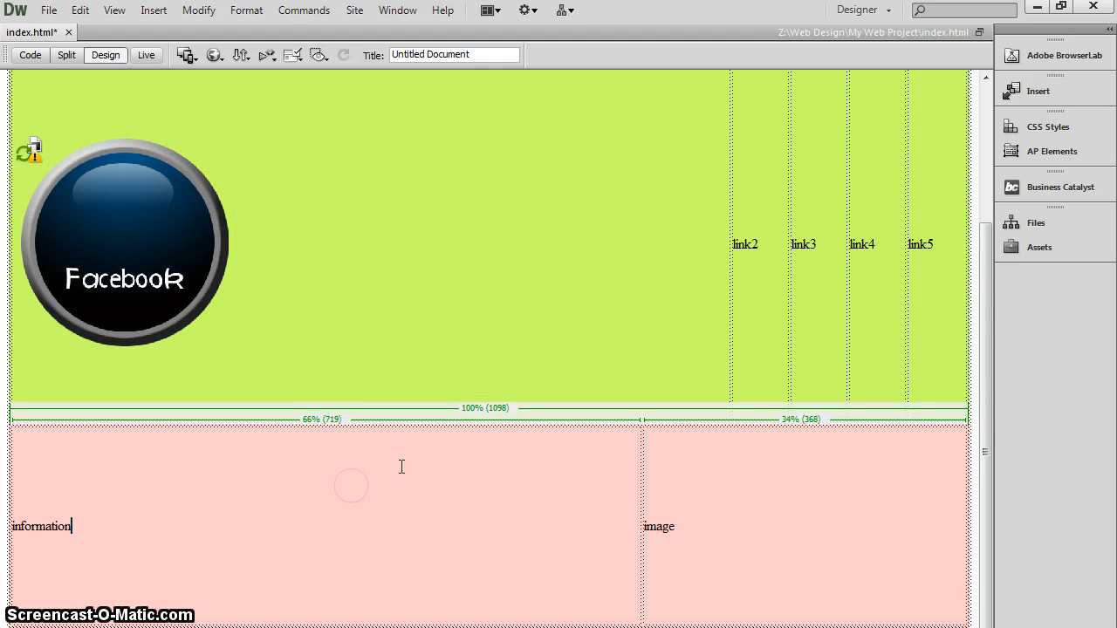
scroll(401, 467, "up", 3)
left_click(361, 546)
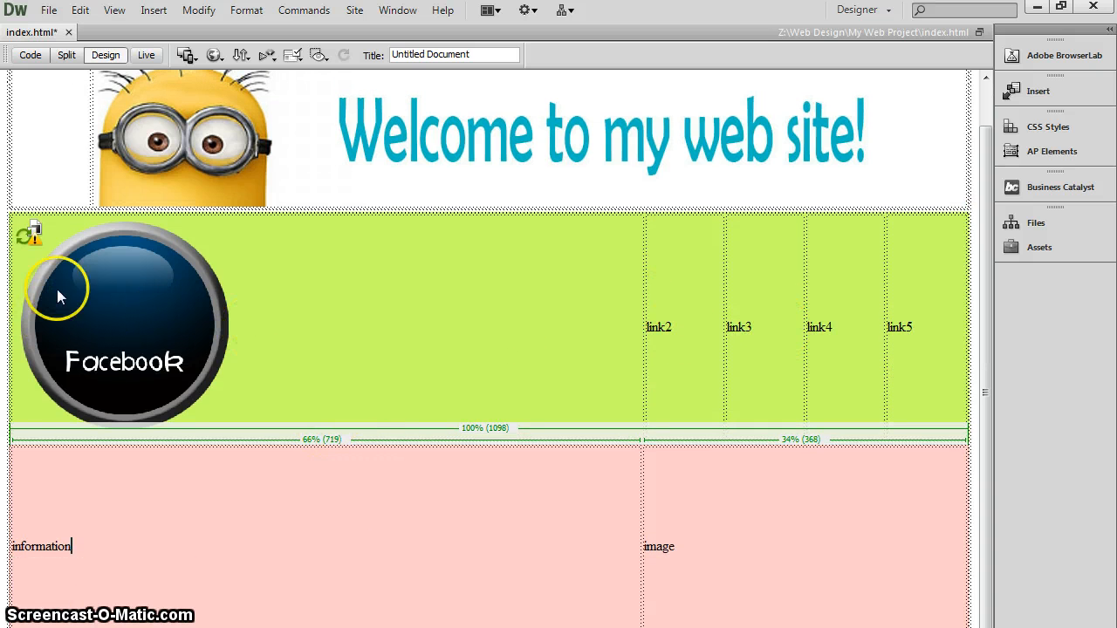
Center the Facebook button horizontally in its cell and narrow its column to about 37% of the table width.
left_click(102, 300)
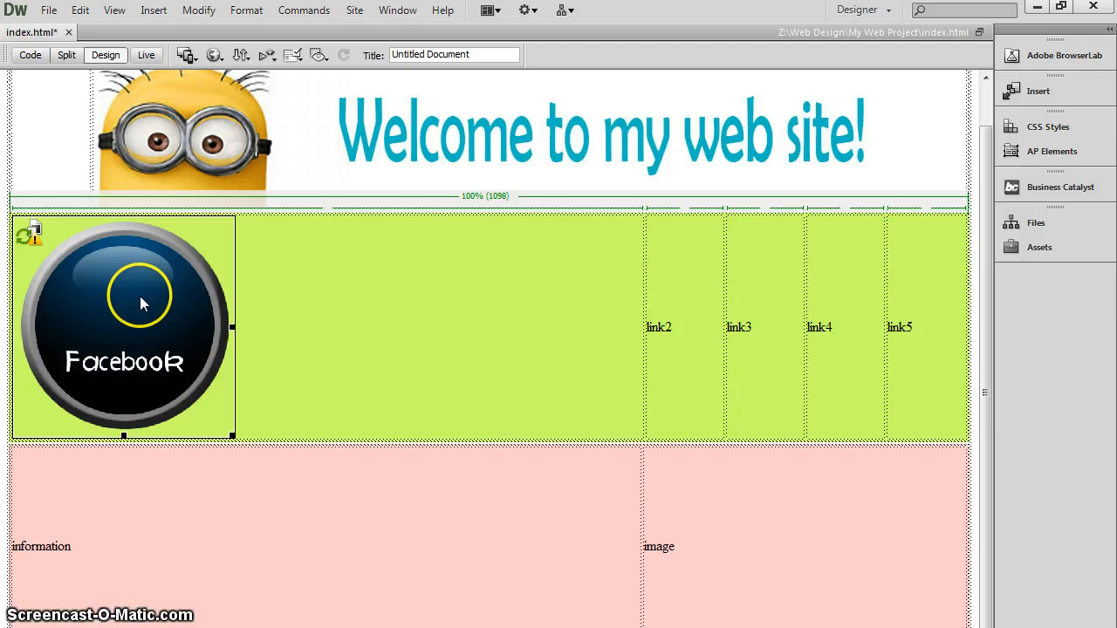
left_click(273, 290)
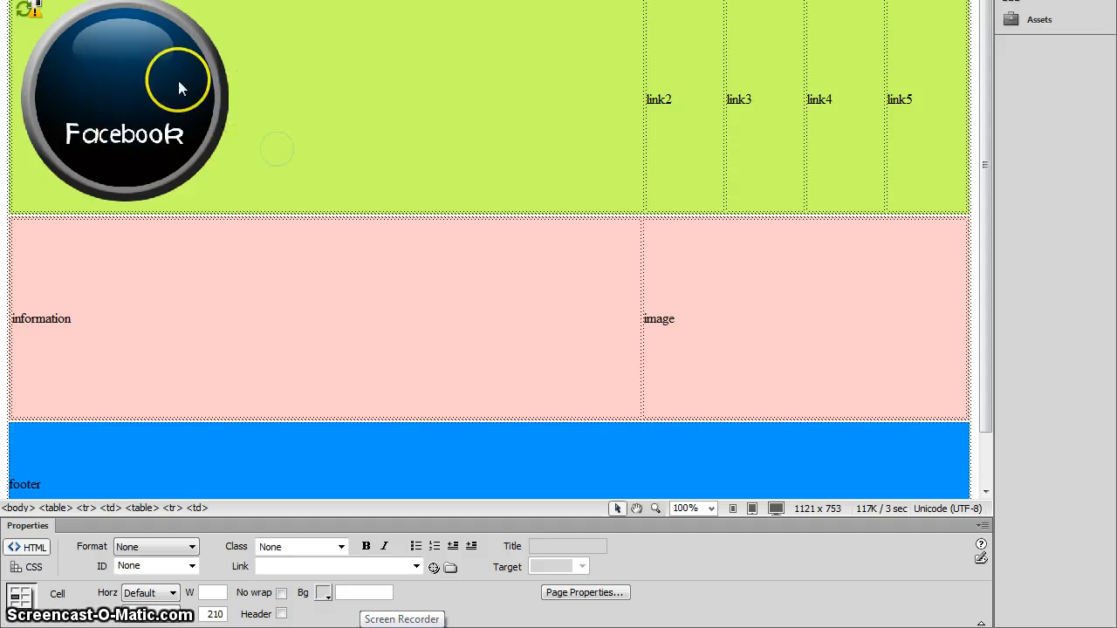
left_click(168, 616)
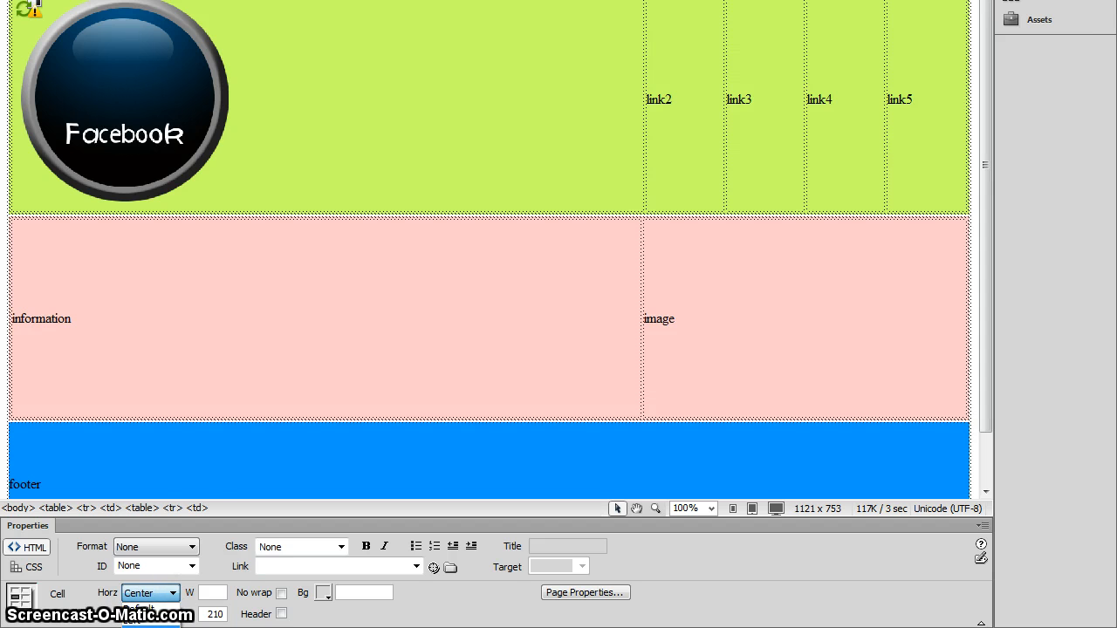
left_click(150, 625)
left_click(299, 362)
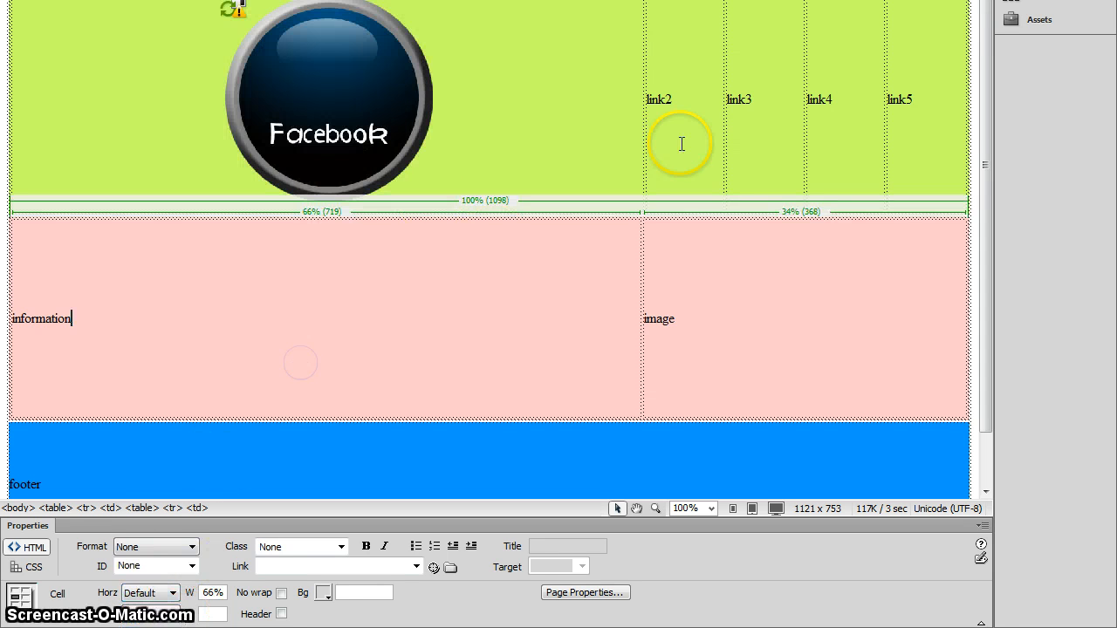
left_click_drag(646, 140, 363, 141)
left_click(374, 116)
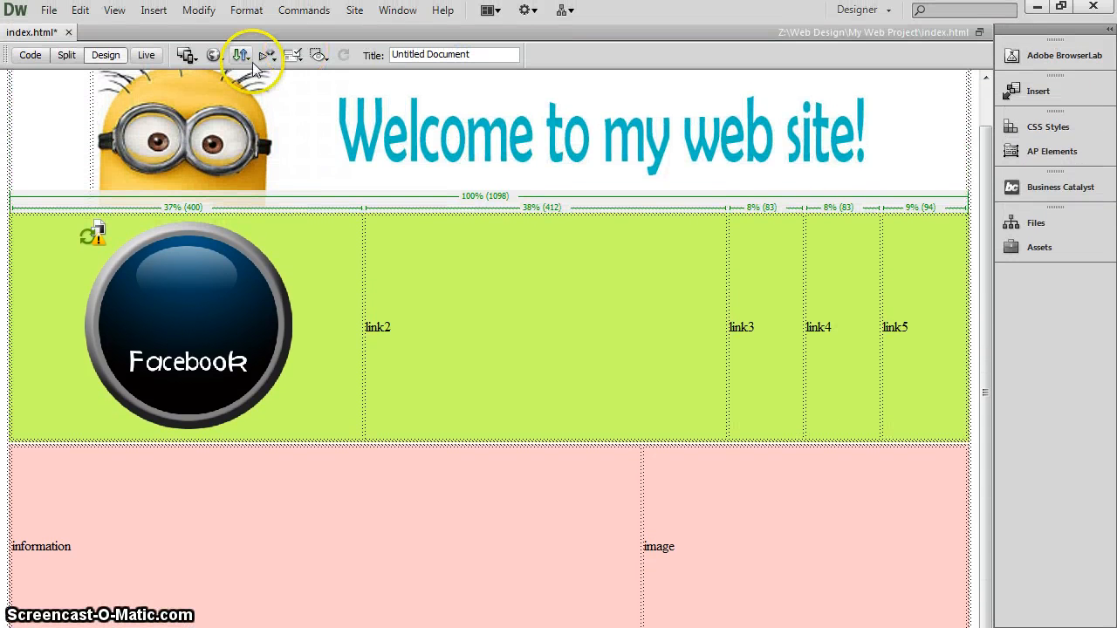
Preview the page in Chrome, saving the changes to index.
left_click(216, 25)
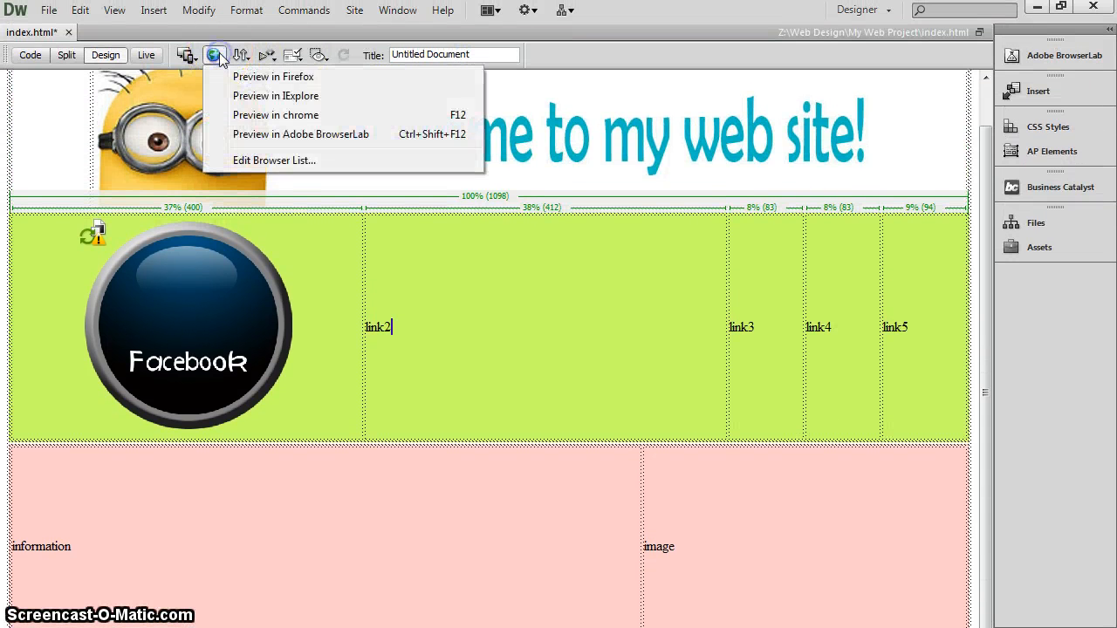
left_click(276, 116)
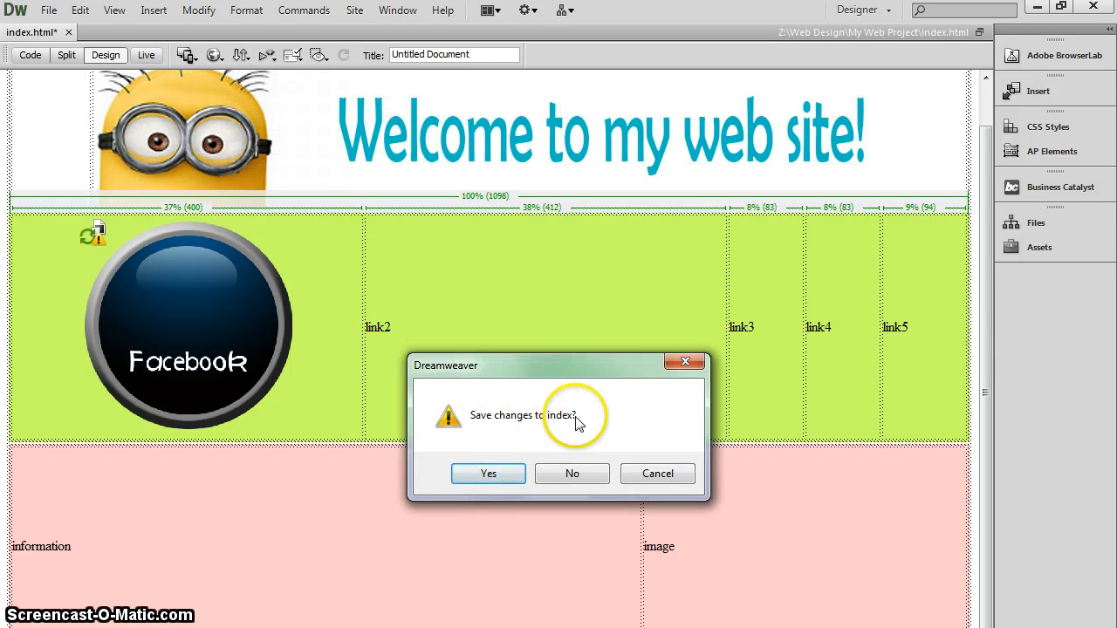
left_click(491, 474)
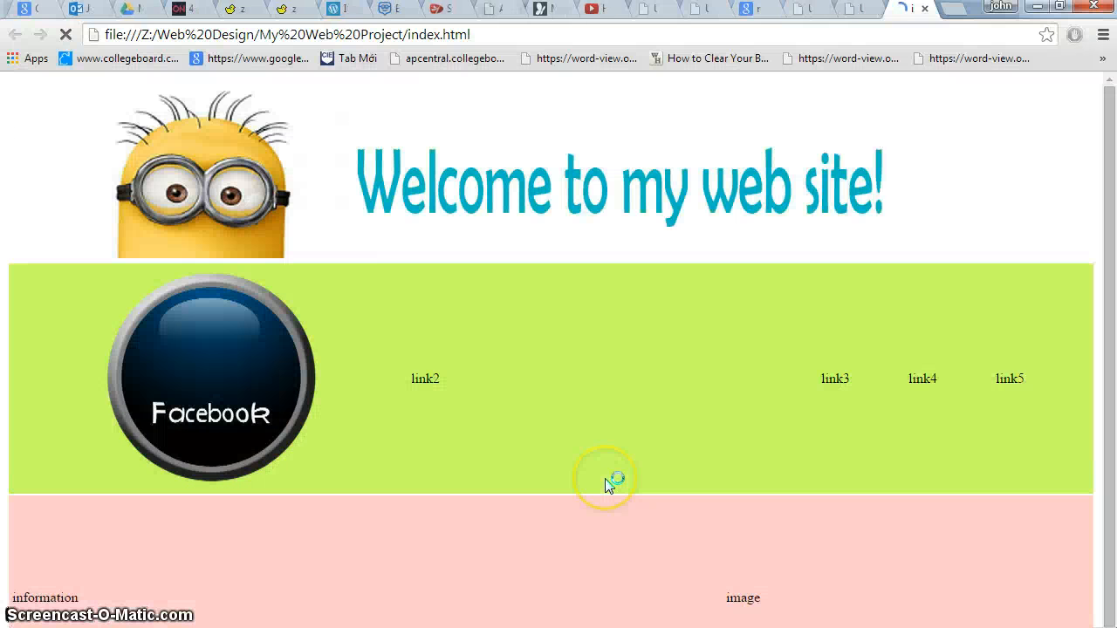